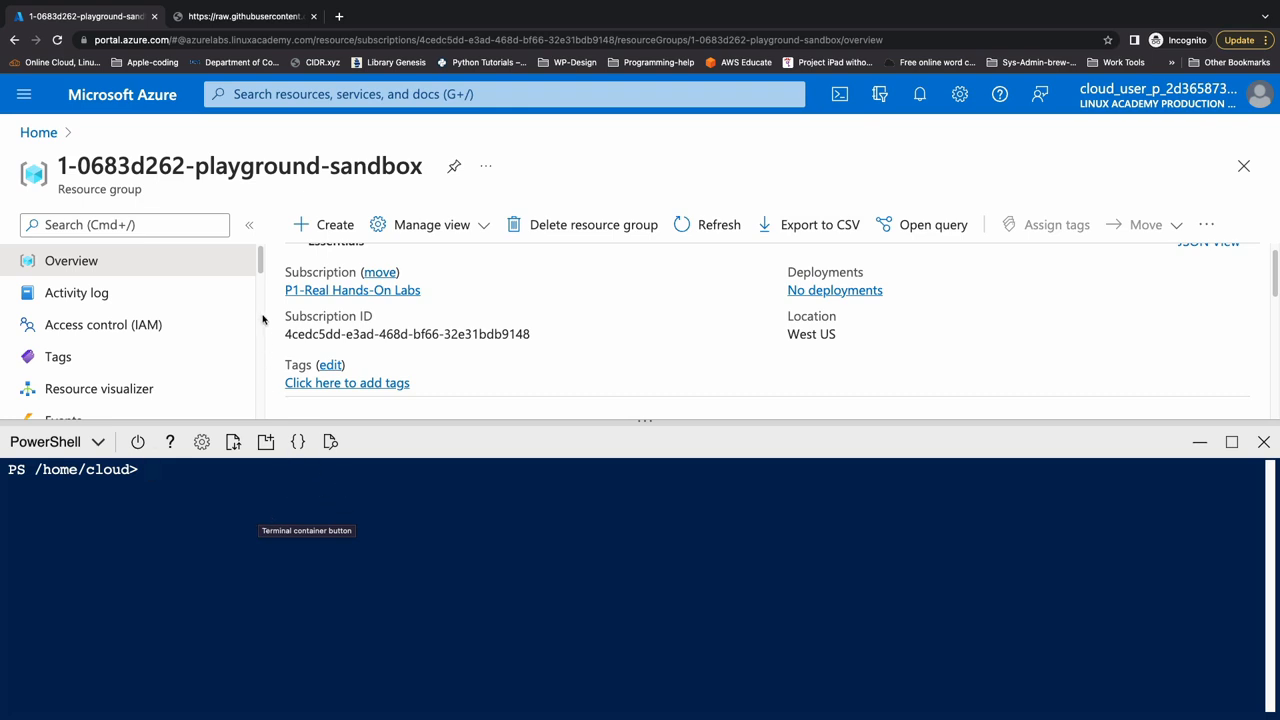
- Copy all the setup commands from the raw GitHub page and run them in the Azure Cloud Shell PowerShell session
{"action": "left_click", "coordinate": [237, 20]}
{"action": "key", "text": "super+a"}
{"action": "key", "text": "super+c"}
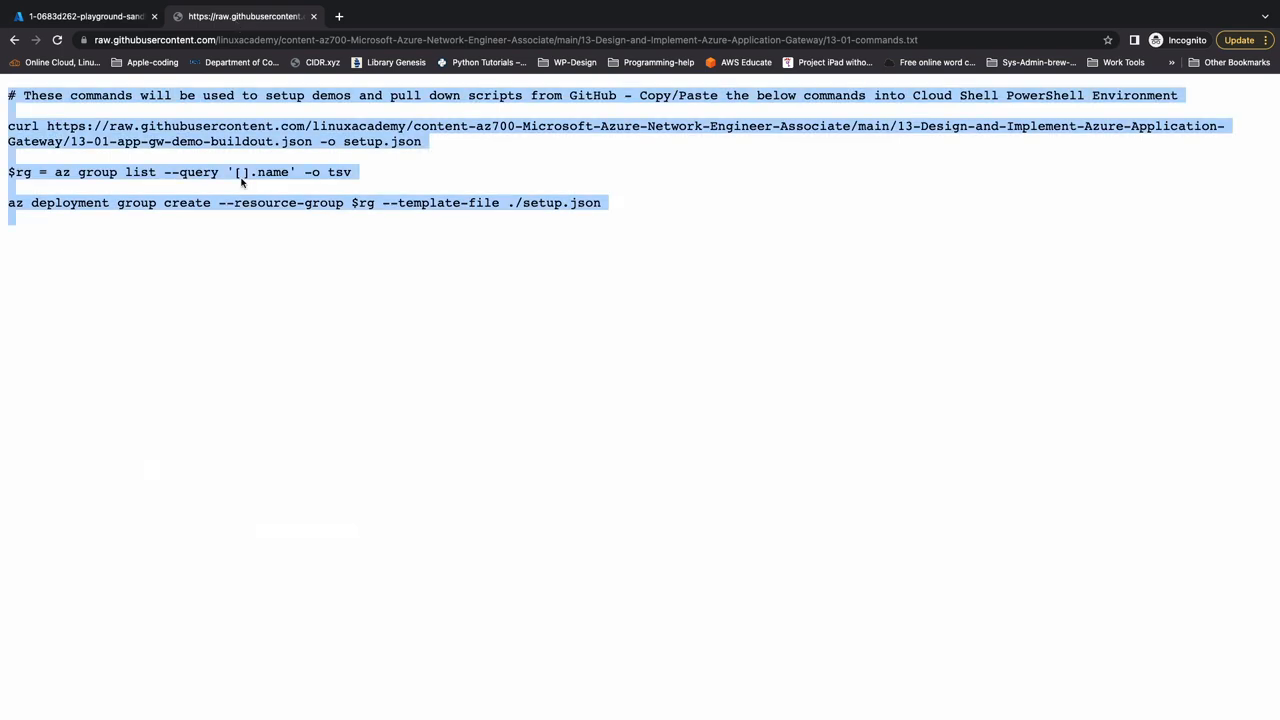
{"action": "left_click", "coordinate": [114, 18]}
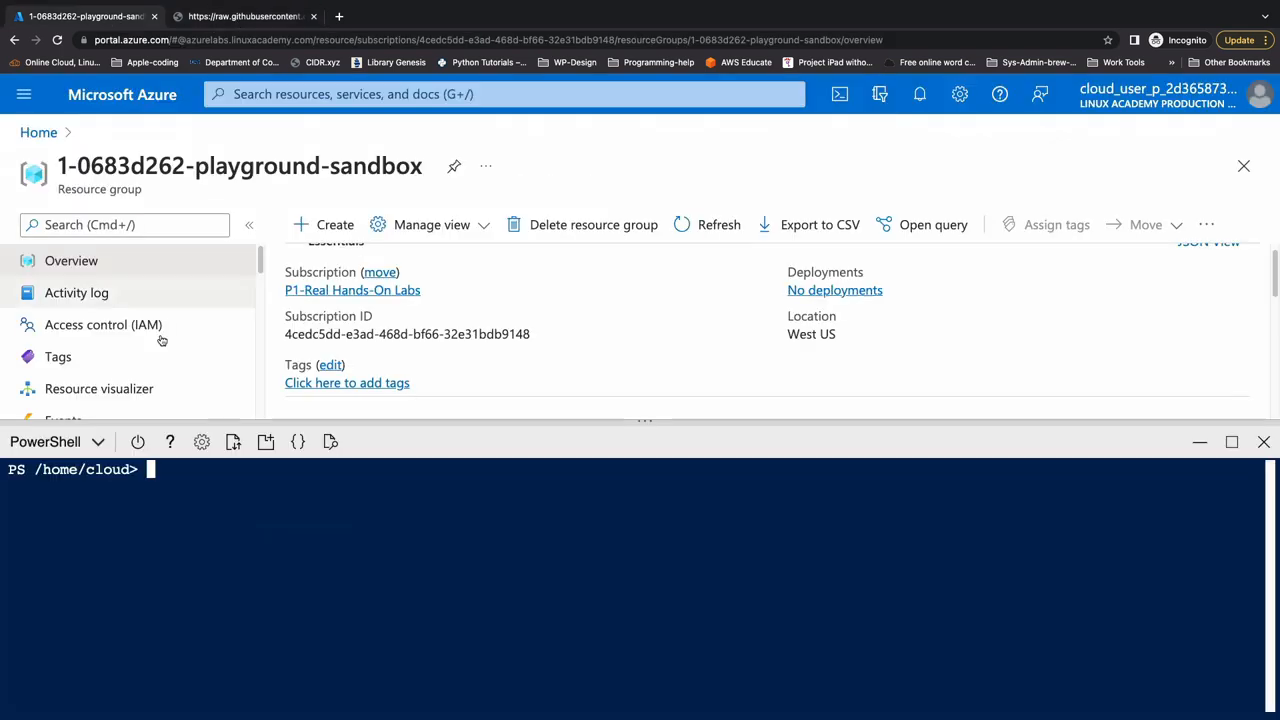
{"action": "key", "text": "super+v"}
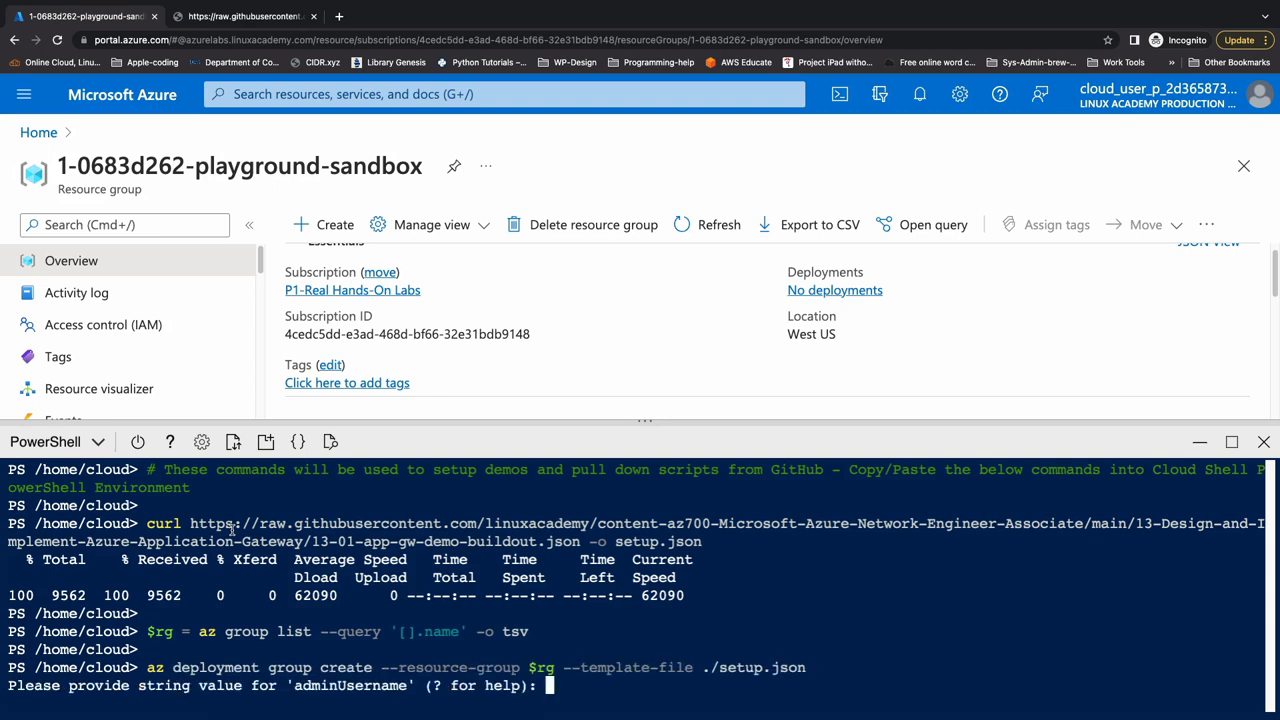
- Answer the deployment prompts with admin username cloudchase and the admin password, leaving the _artifactsLocationSasToken value blank
{"action": "type", "text": "cloudchase"}
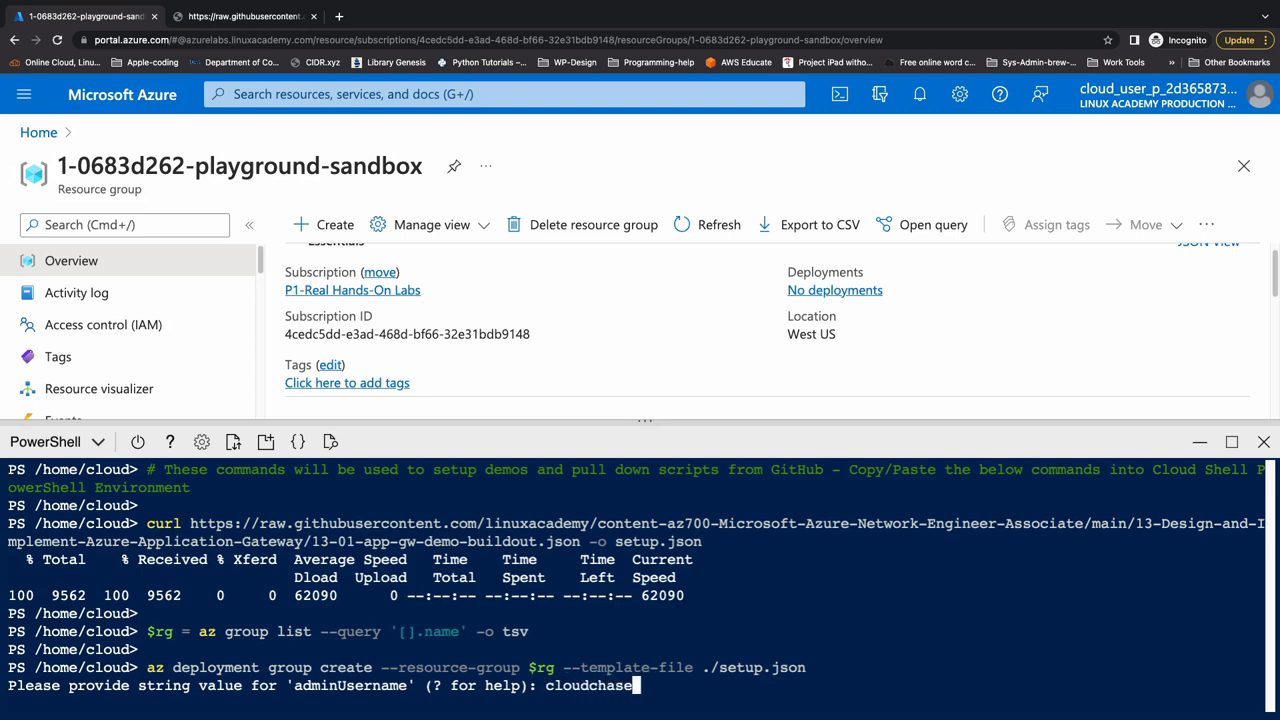
{"action": "key", "text": "Return"}
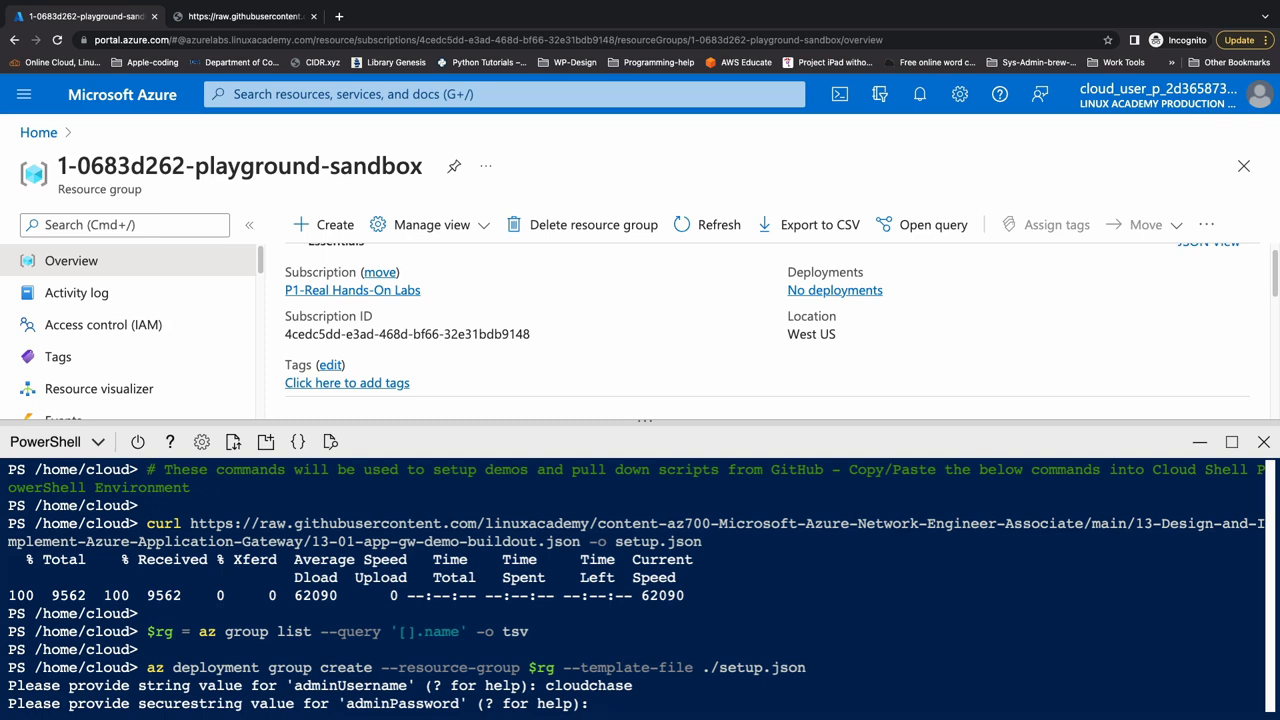
{"action": "key", "text": "Return"}
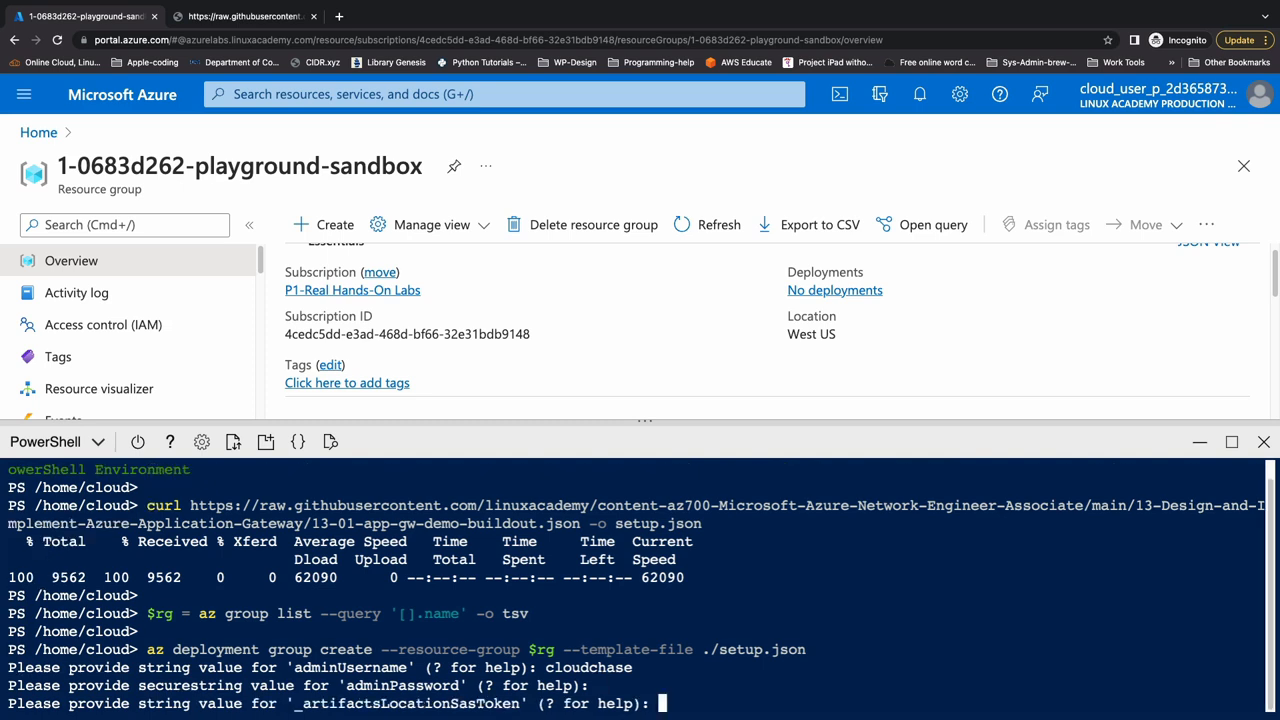
{"action": "key", "text": "Return"}
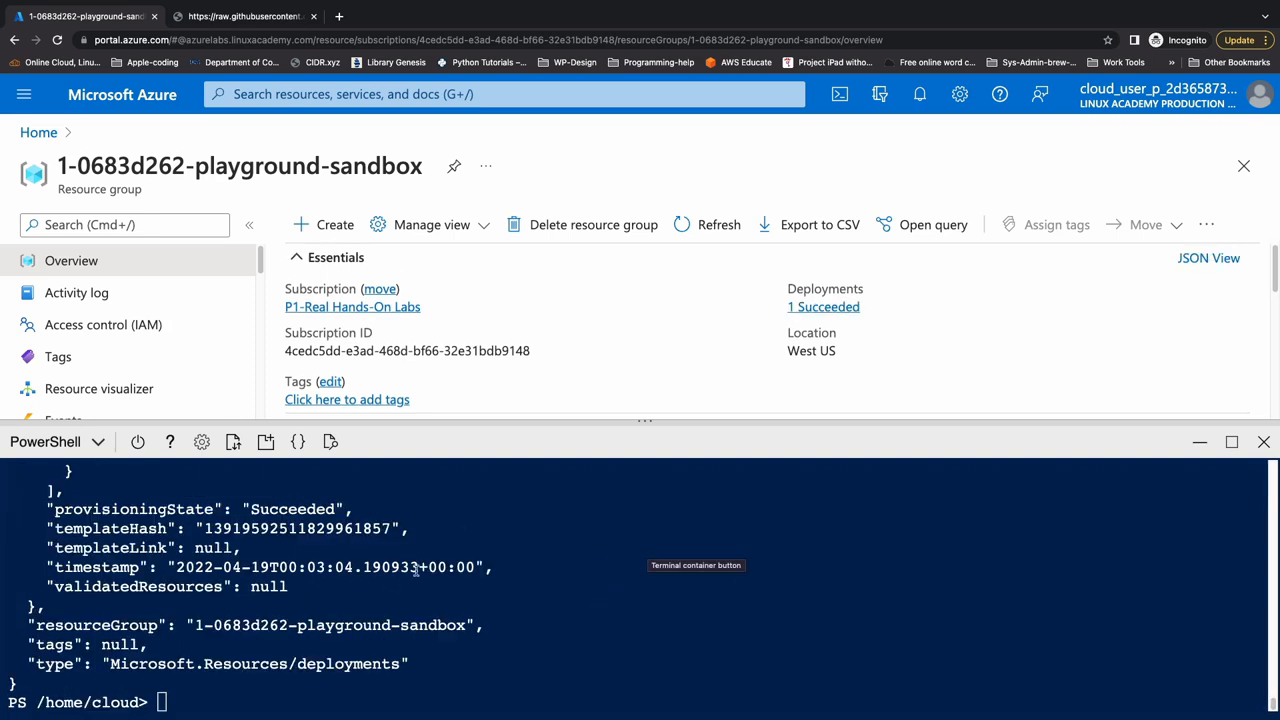
- Hide Cloud Shell and the Essentials details, and sort the resource group's resources by type
{"action": "left_click", "coordinate": [1193, 443]}
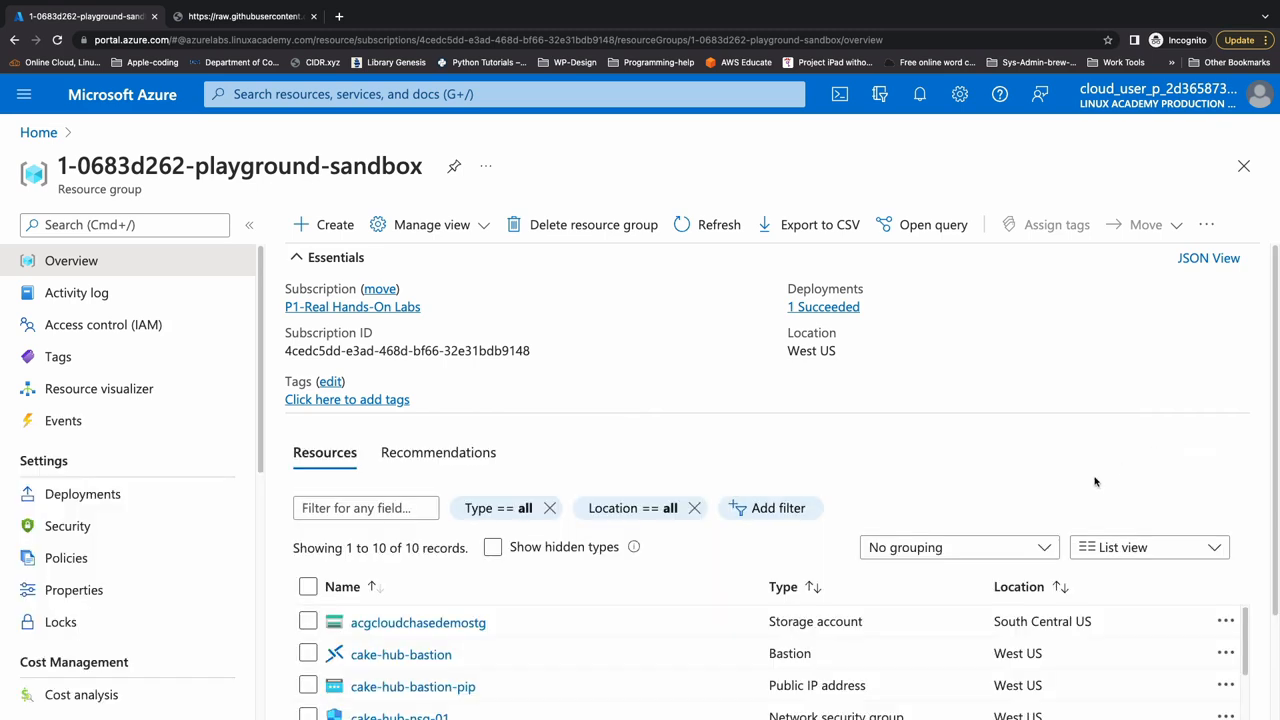
{"action": "left_click", "coordinate": [345, 259]}
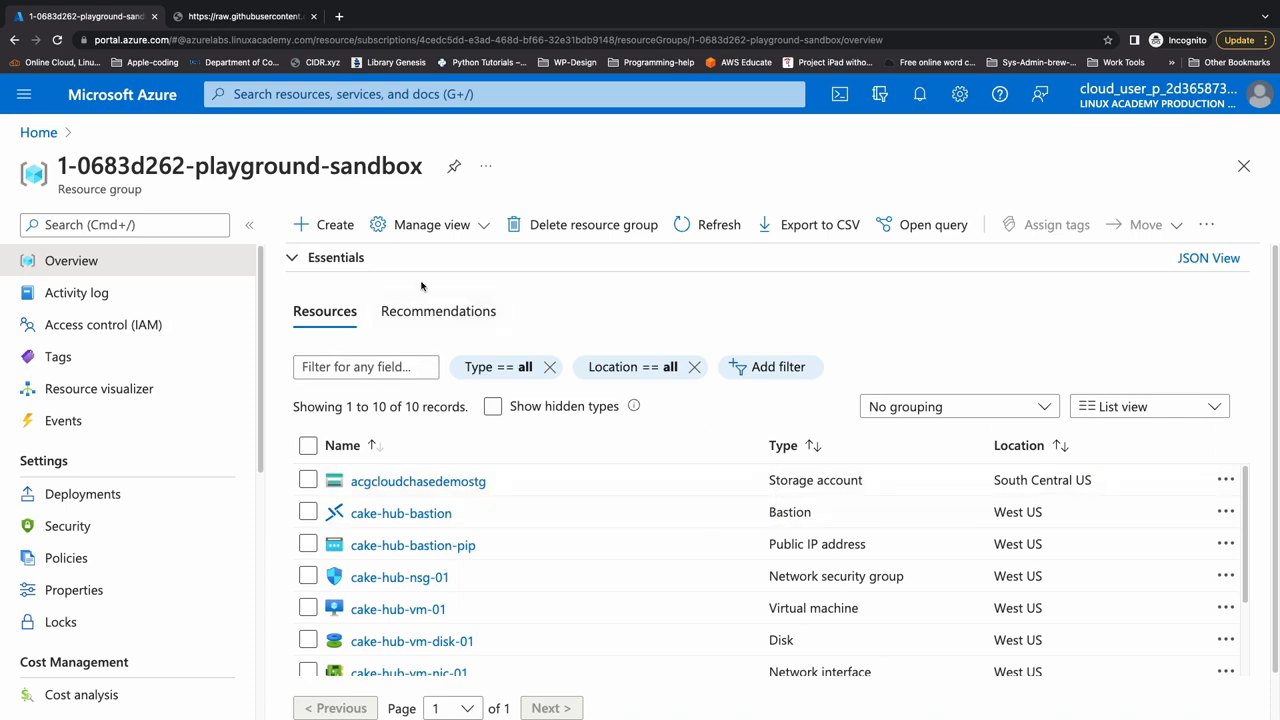
{"action": "scroll", "coordinate": [832, 455], "scroll_direction": "down", "scroll_amount": 1}
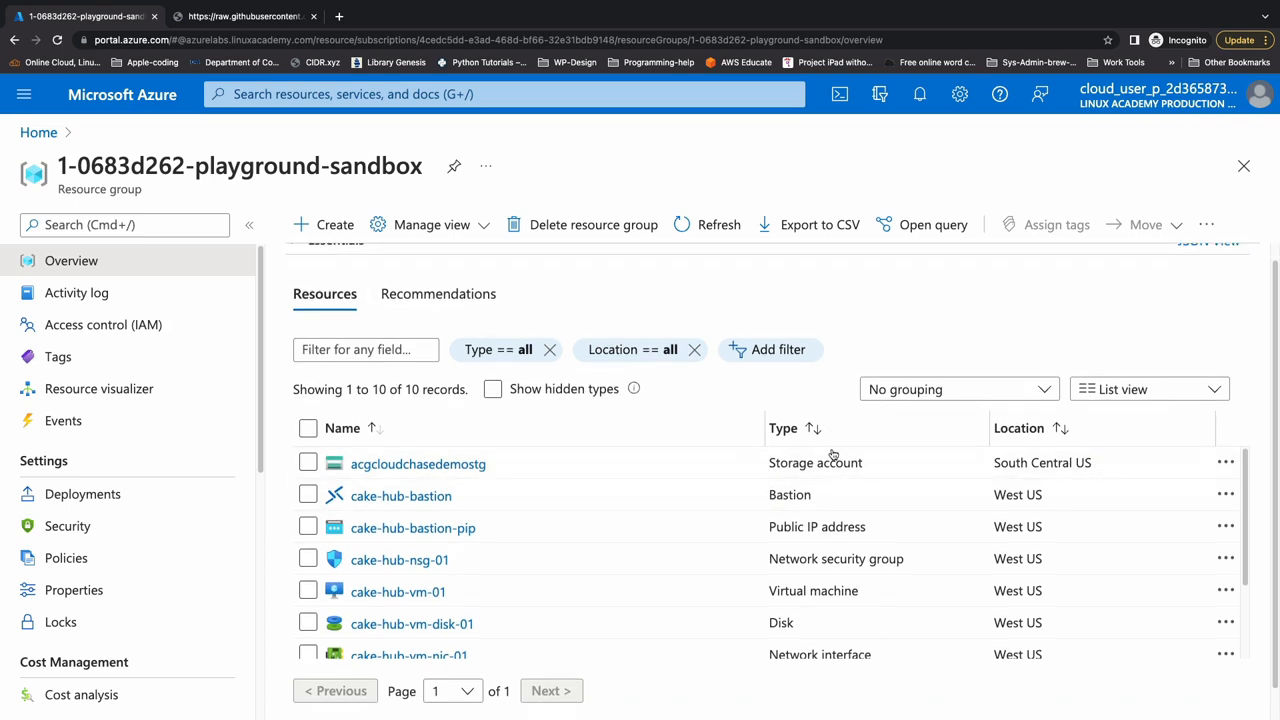
{"action": "scroll", "coordinate": [832, 455], "scroll_direction": "down", "scroll_amount": 1}
{"action": "left_click", "coordinate": [834, 412]}
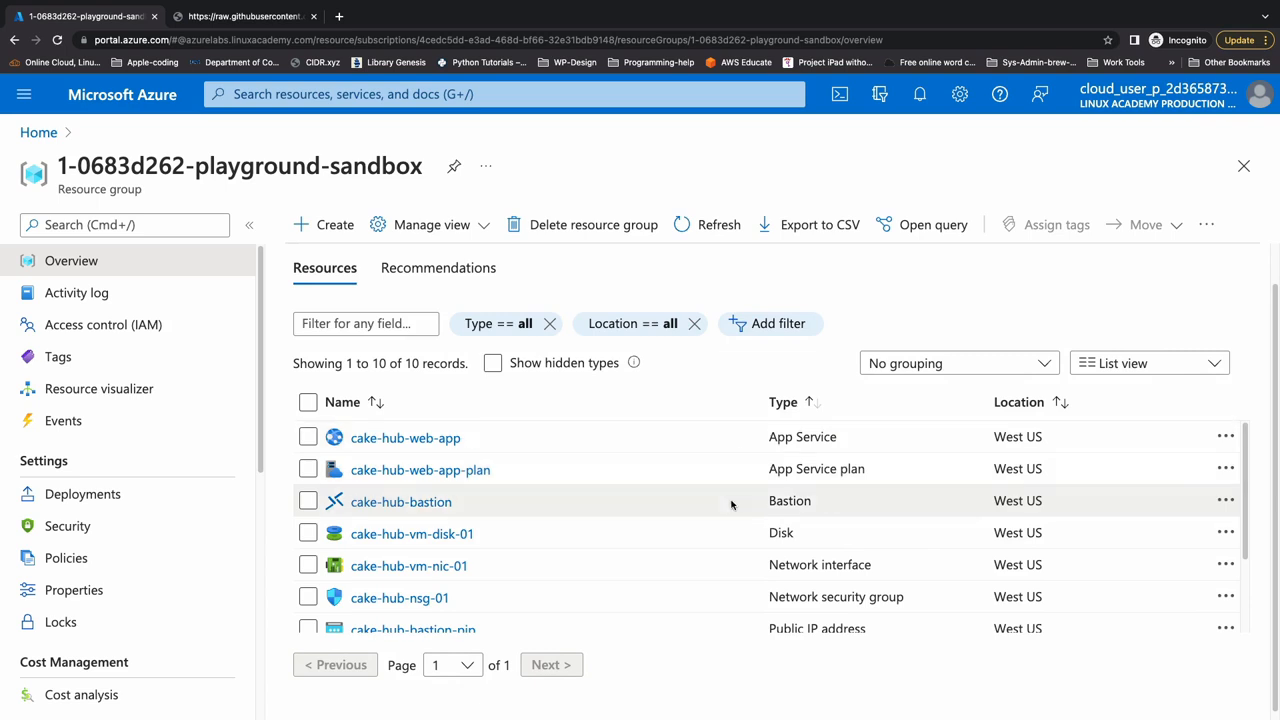
- Open the virtual network cake-hub-vnet-01 and review its subnets and overview
{"action": "scroll", "coordinate": [731, 503], "scroll_direction": "down", "scroll_amount": 3}
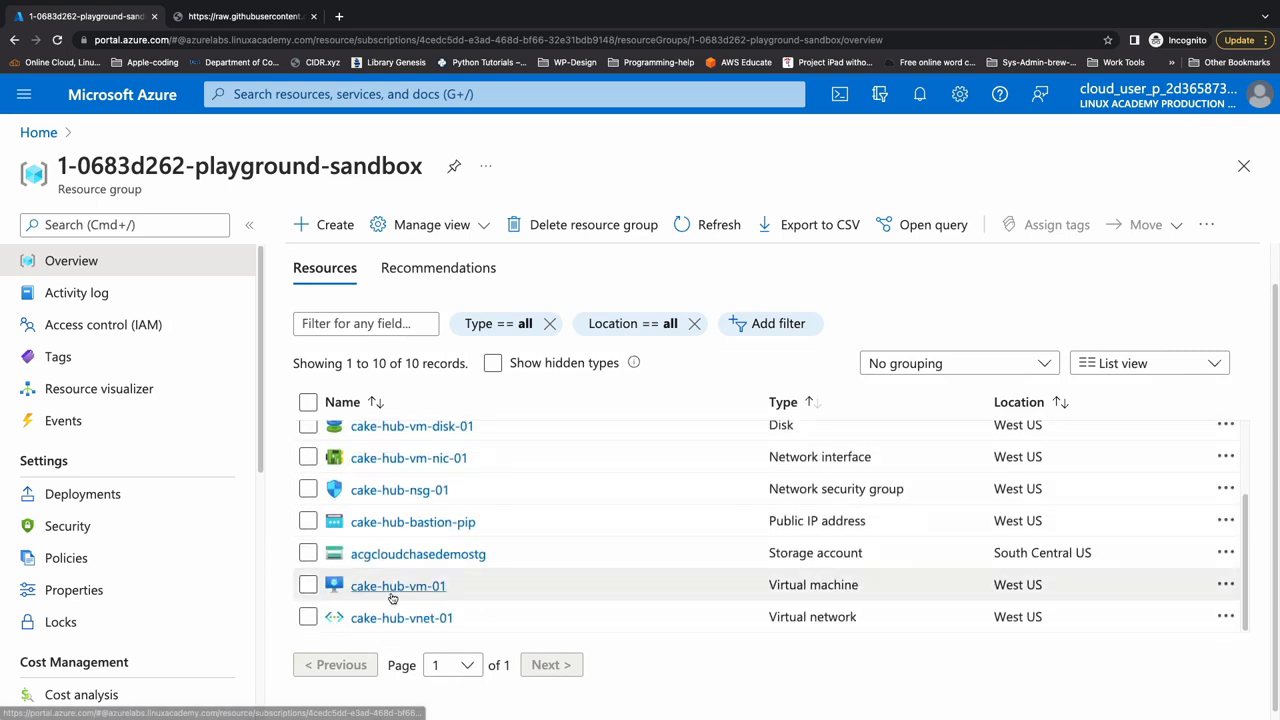
{"action": "left_click", "coordinate": [446, 618]}
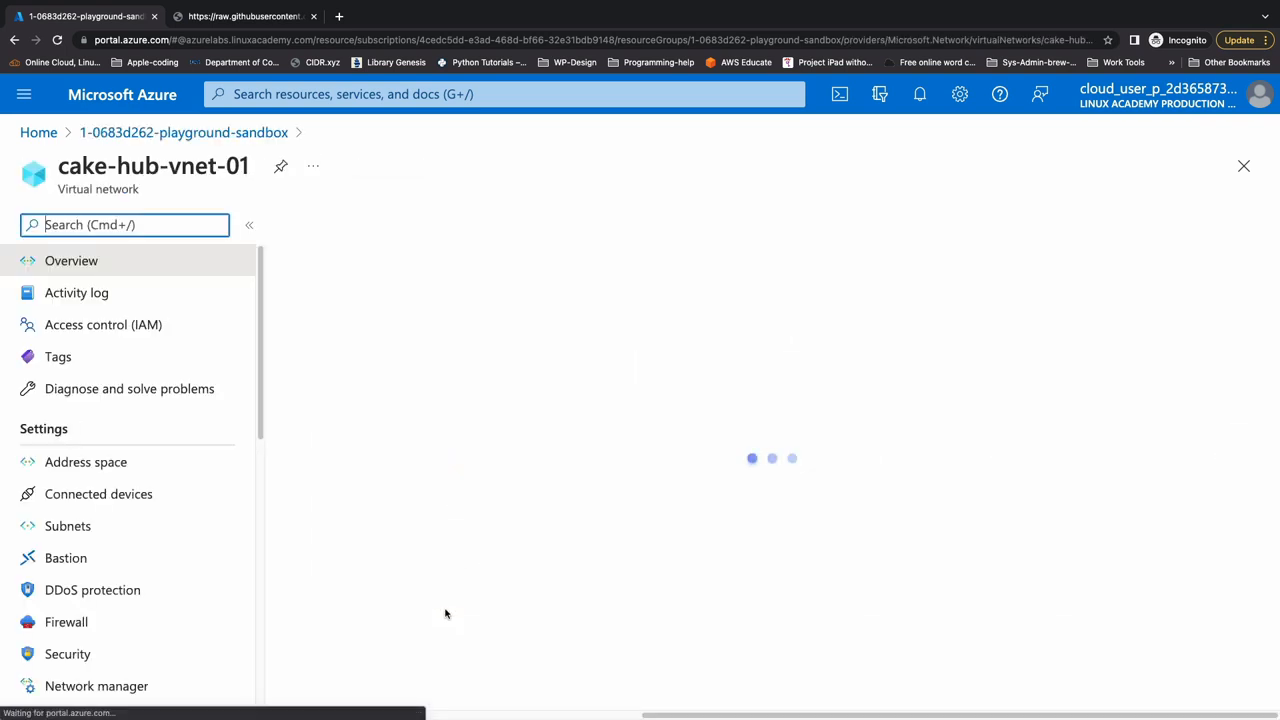
{"action": "left_click", "coordinate": [165, 534]}
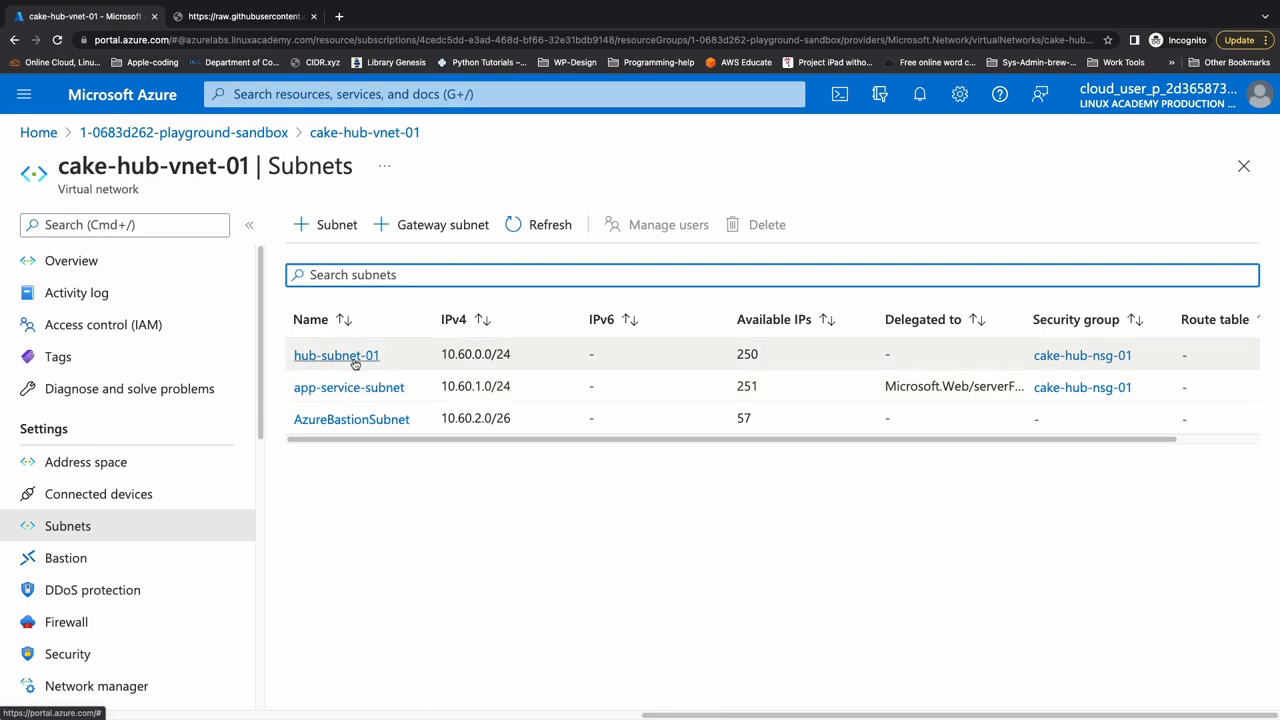
{"action": "left_click", "coordinate": [76, 262]}
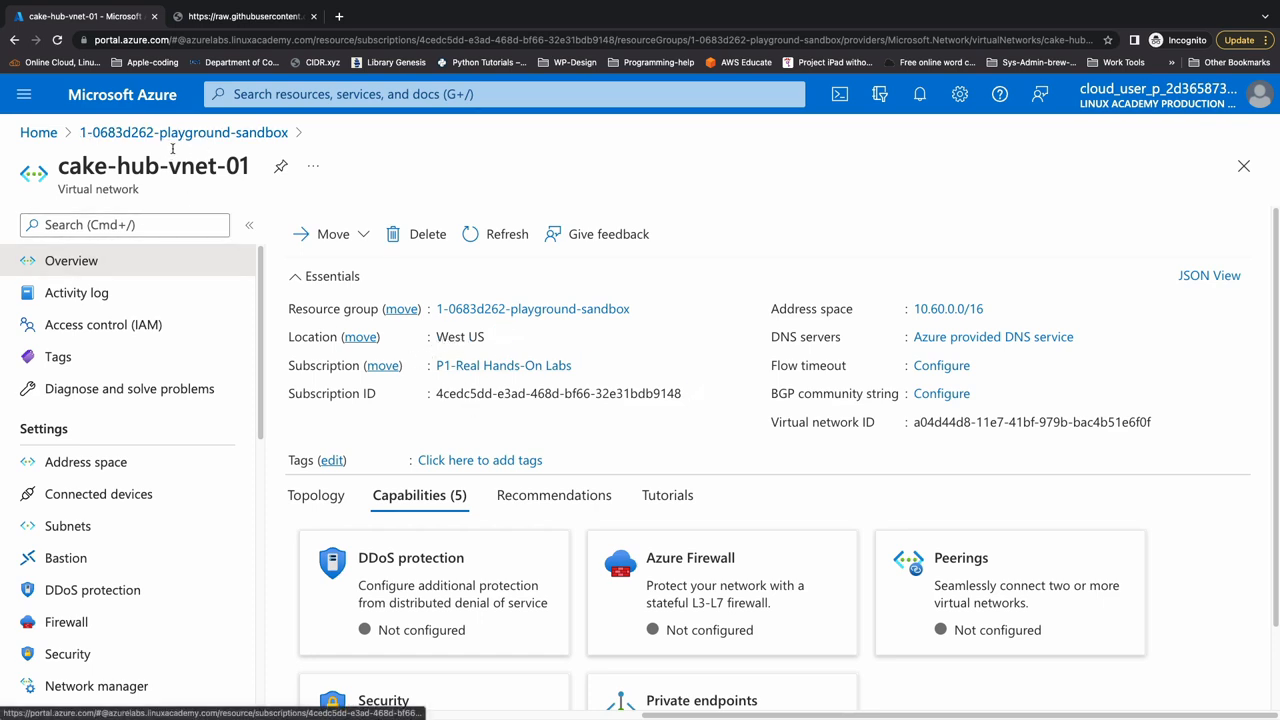
- Open the cake-hub-web-app App Service from the resource group and check its live site in the browser
{"action": "left_click", "coordinate": [126, 132]}
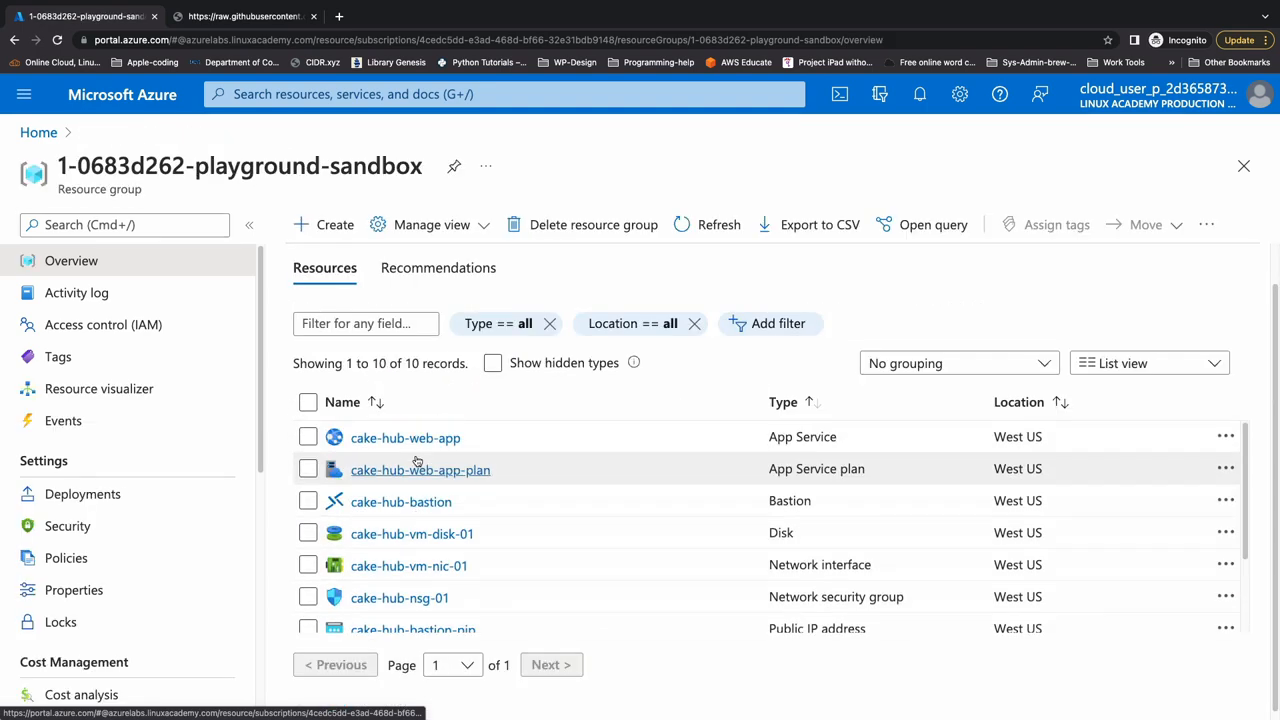
{"action": "left_click", "coordinate": [415, 440]}
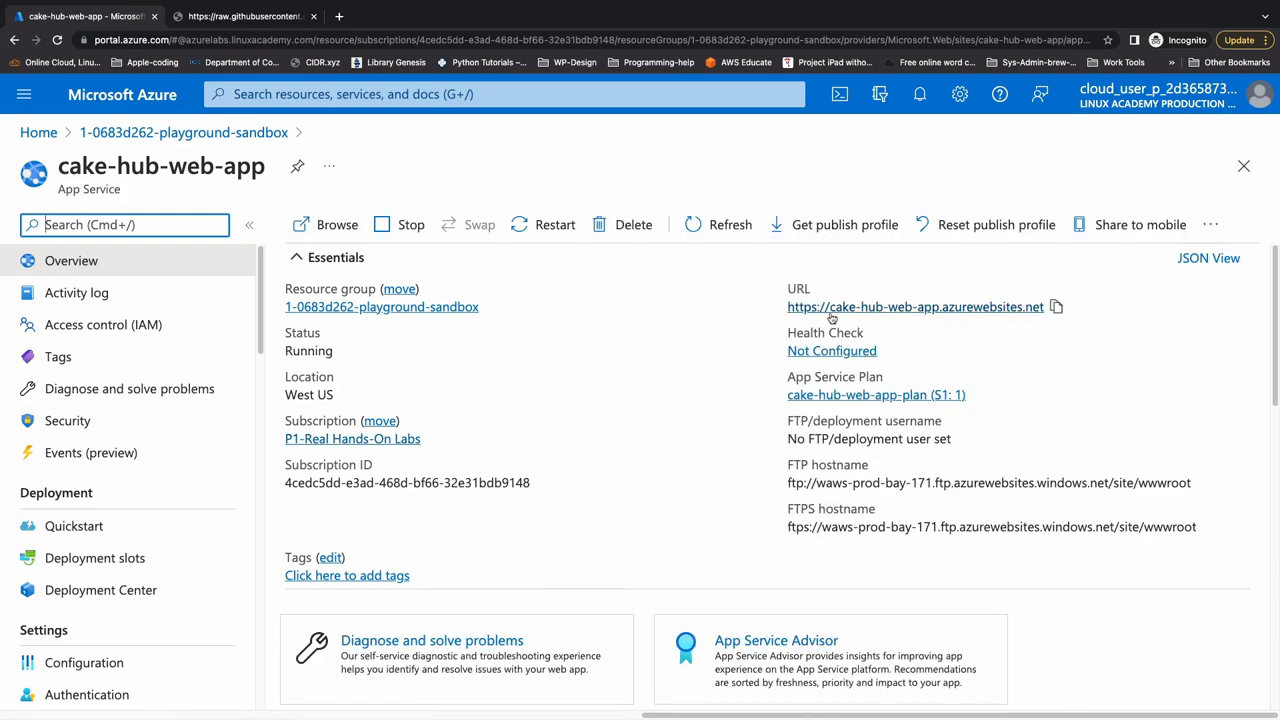
{"action": "left_click", "coordinate": [822, 311]}
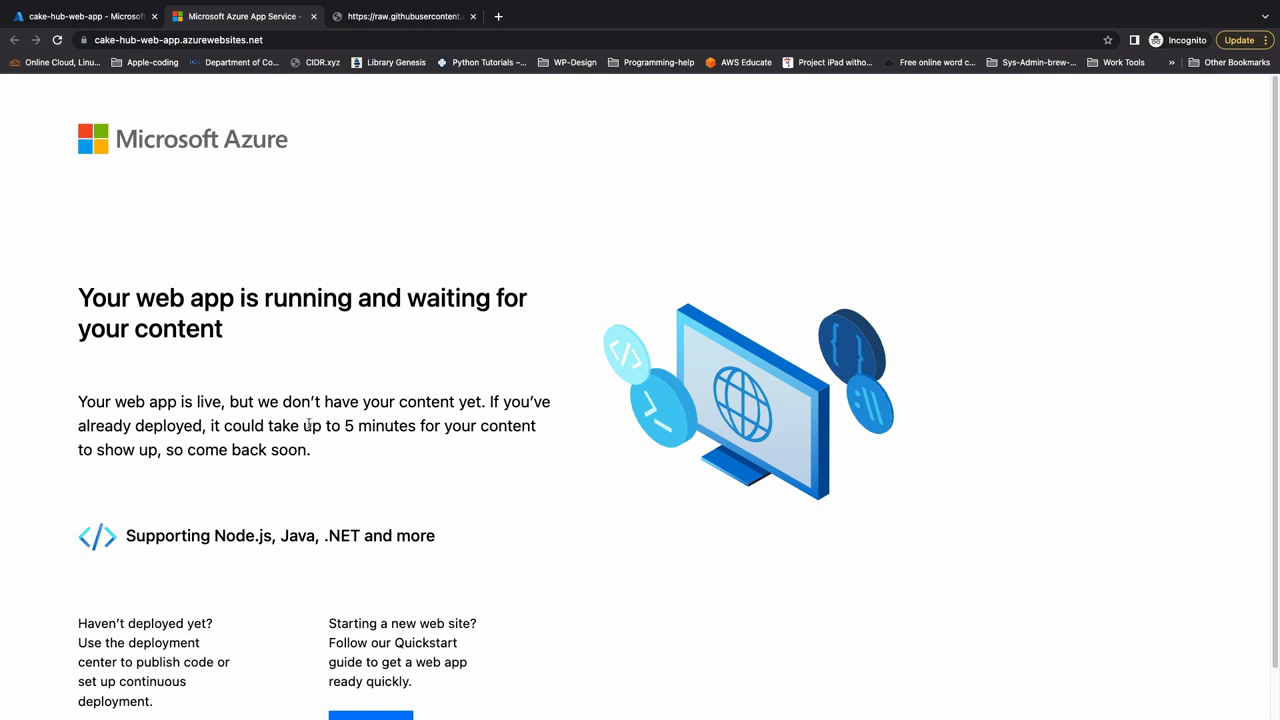
{"action": "left_click", "coordinate": [313, 16]}
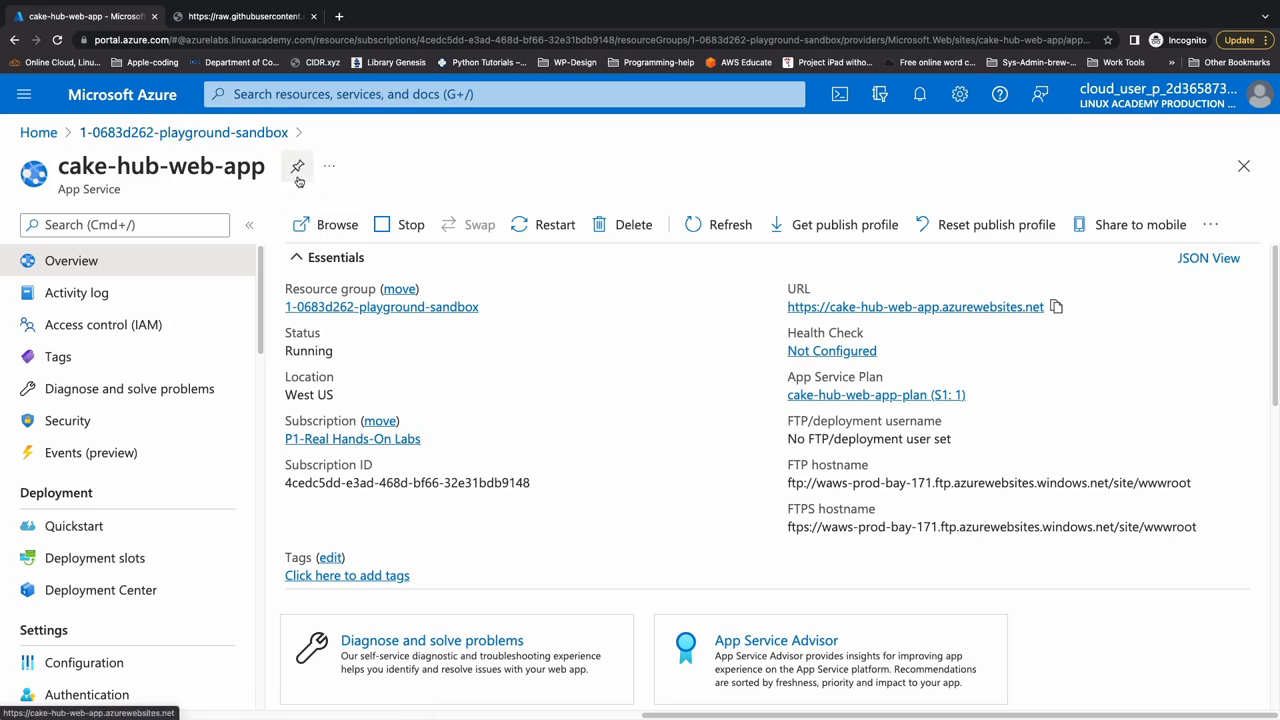
- Search for load balancing, open the help-me-choose service and start creating an Application Gateway
{"action": "left_click", "coordinate": [293, 99]}
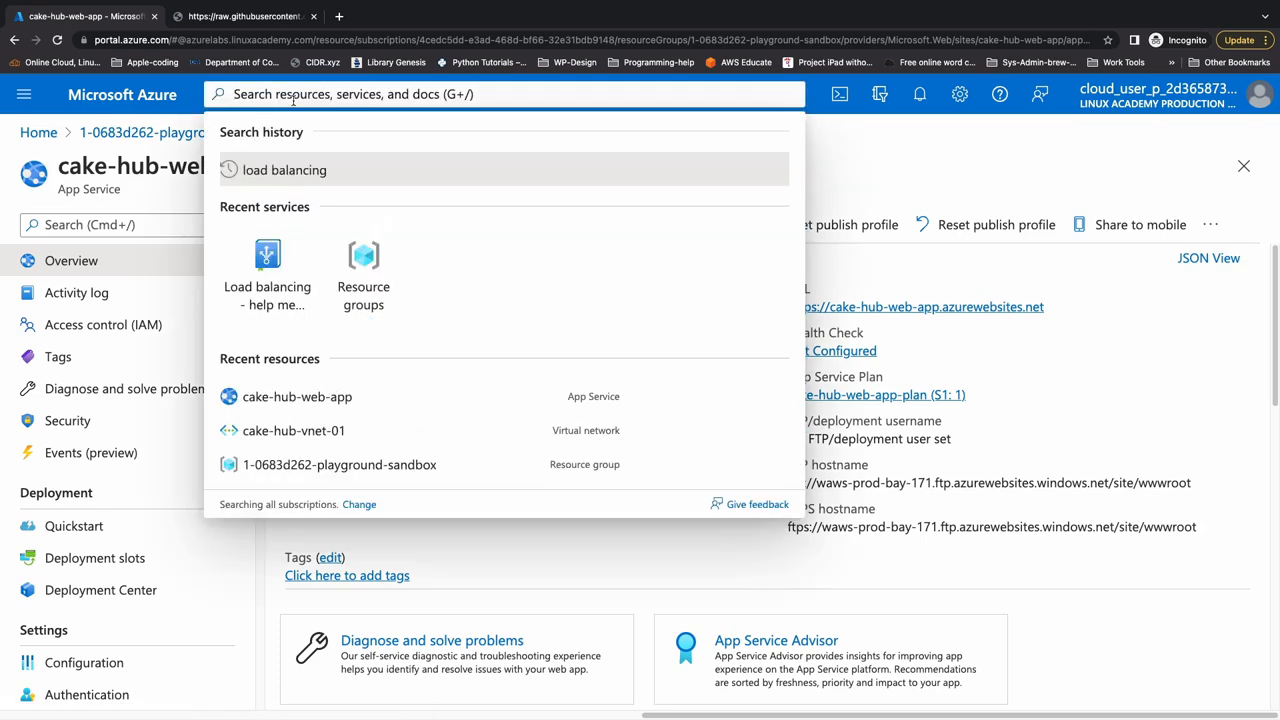
{"action": "type", "text": "load balancing"}
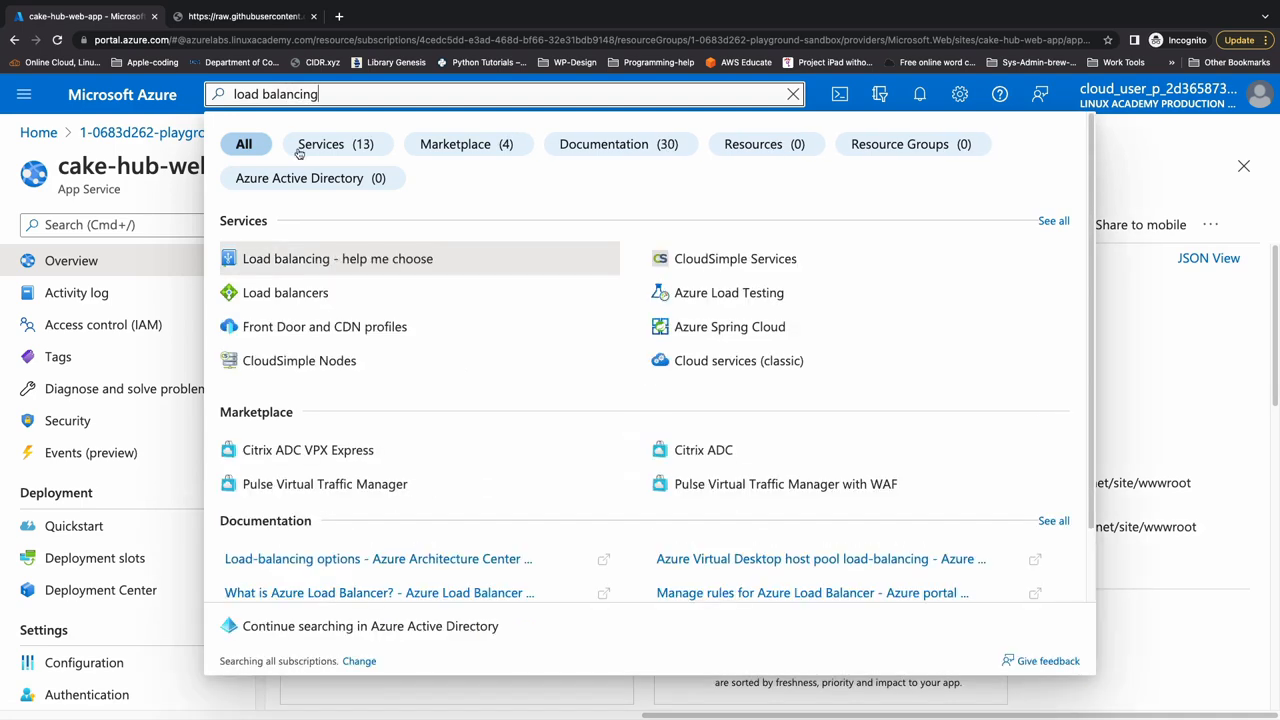
{"action": "left_click", "coordinate": [300, 256]}
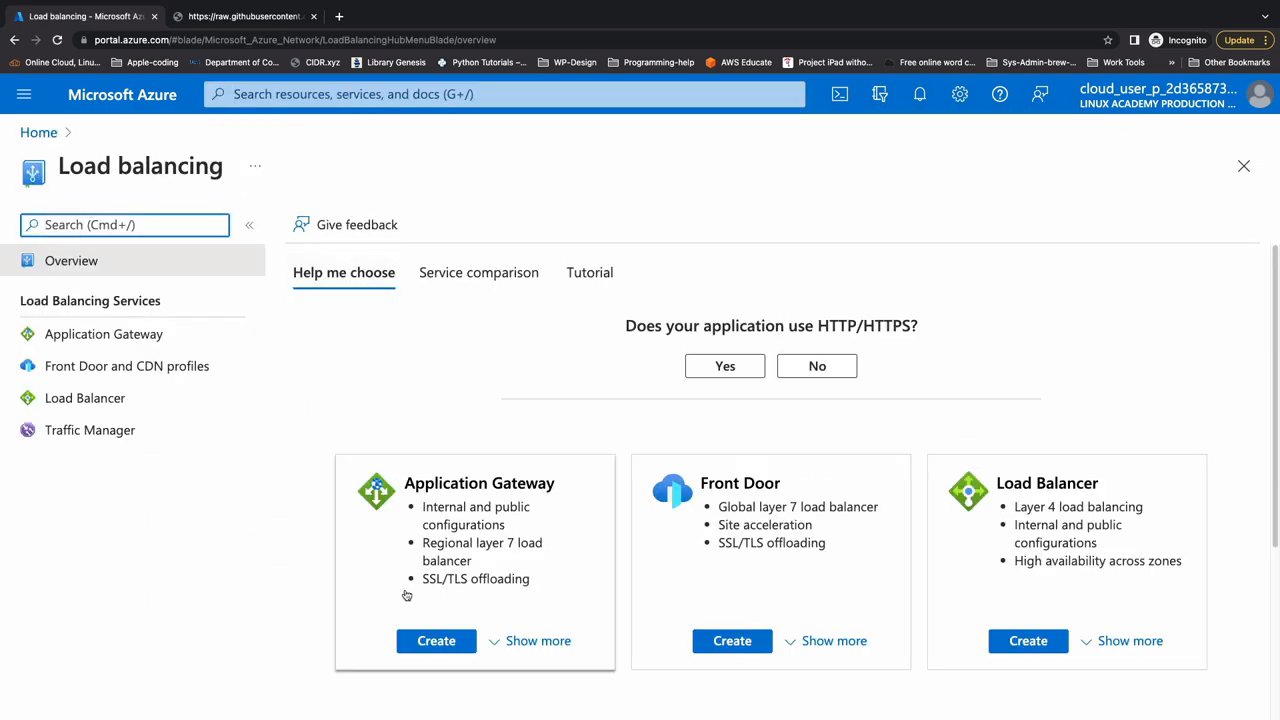
{"action": "left_click", "coordinate": [431, 640]}
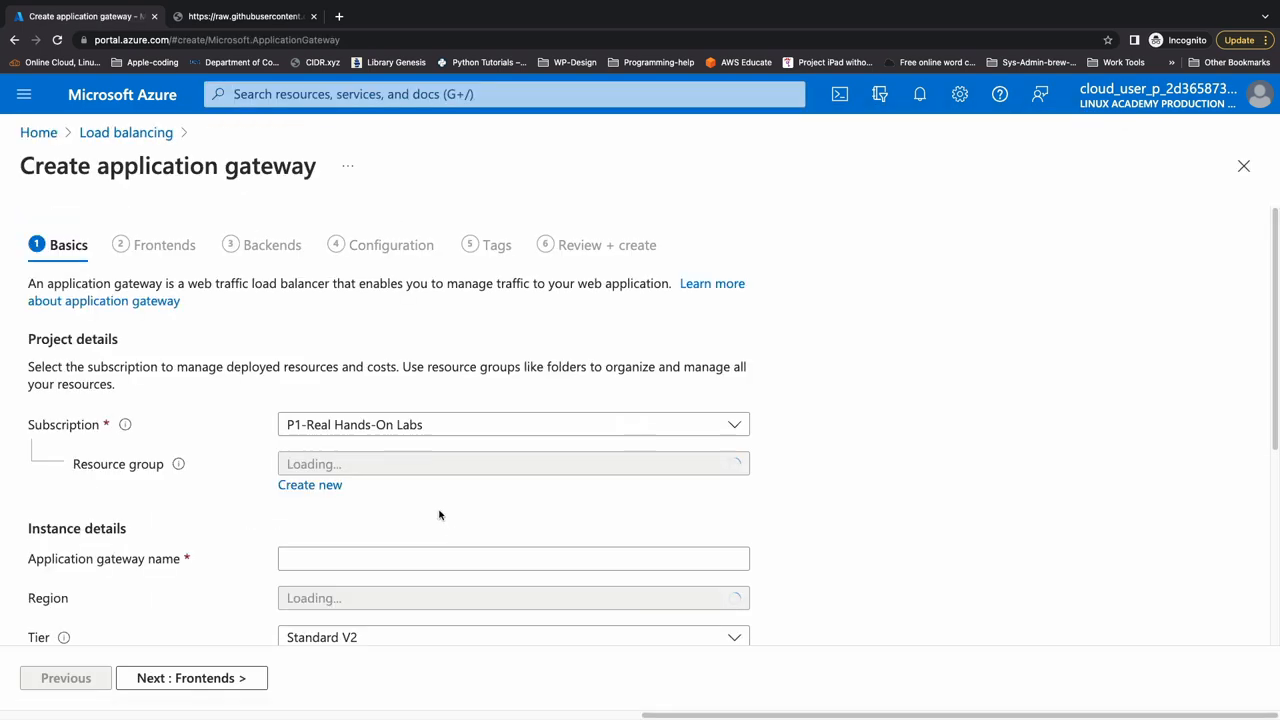
- Assign the gateway to resource group 1-0683d262-playground-sandbox and name it acg-demo-app-gw-01
{"action": "scroll", "coordinate": [381, 478], "scroll_direction": "down", "scroll_amount": 1}
{"action": "left_click", "coordinate": [391, 374]}
{"action": "left_click", "coordinate": [391, 437]}
{"action": "left_click", "coordinate": [352, 469]}
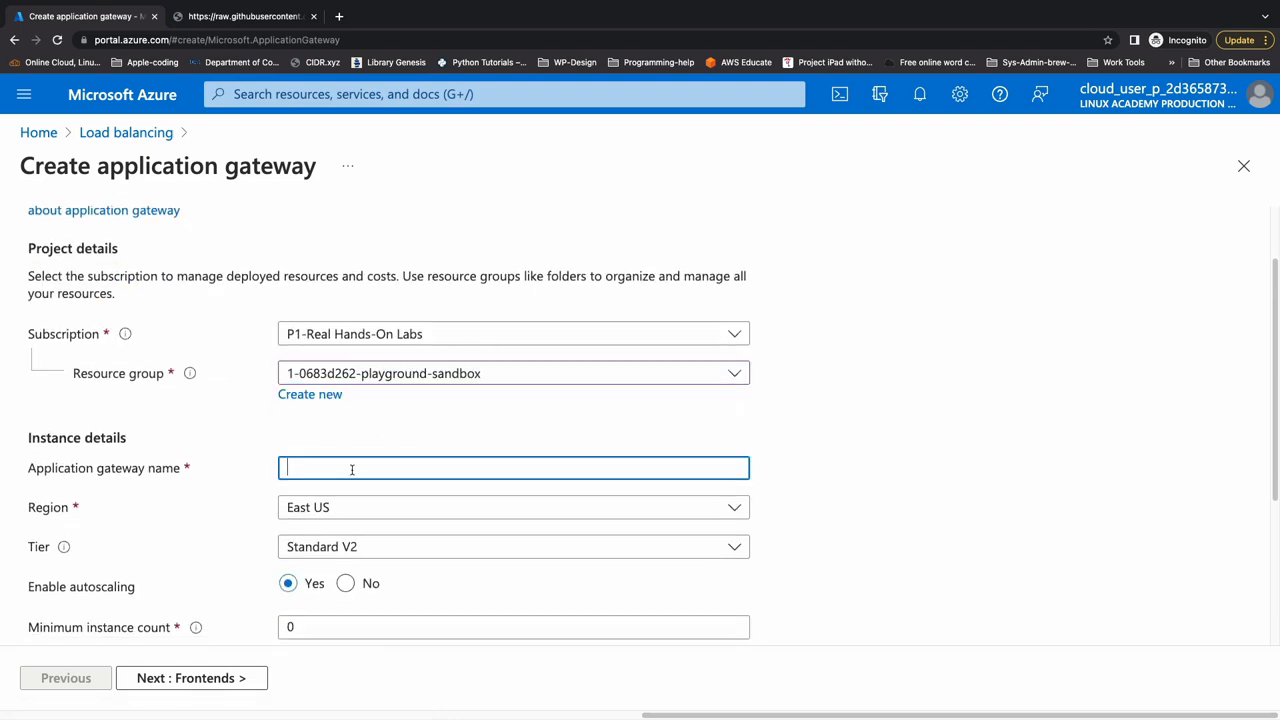
{"action": "type", "text": "acg-demo-app-gw-01"}
- Set the application gateway's region to West US
{"action": "left_click", "coordinate": [343, 512]}
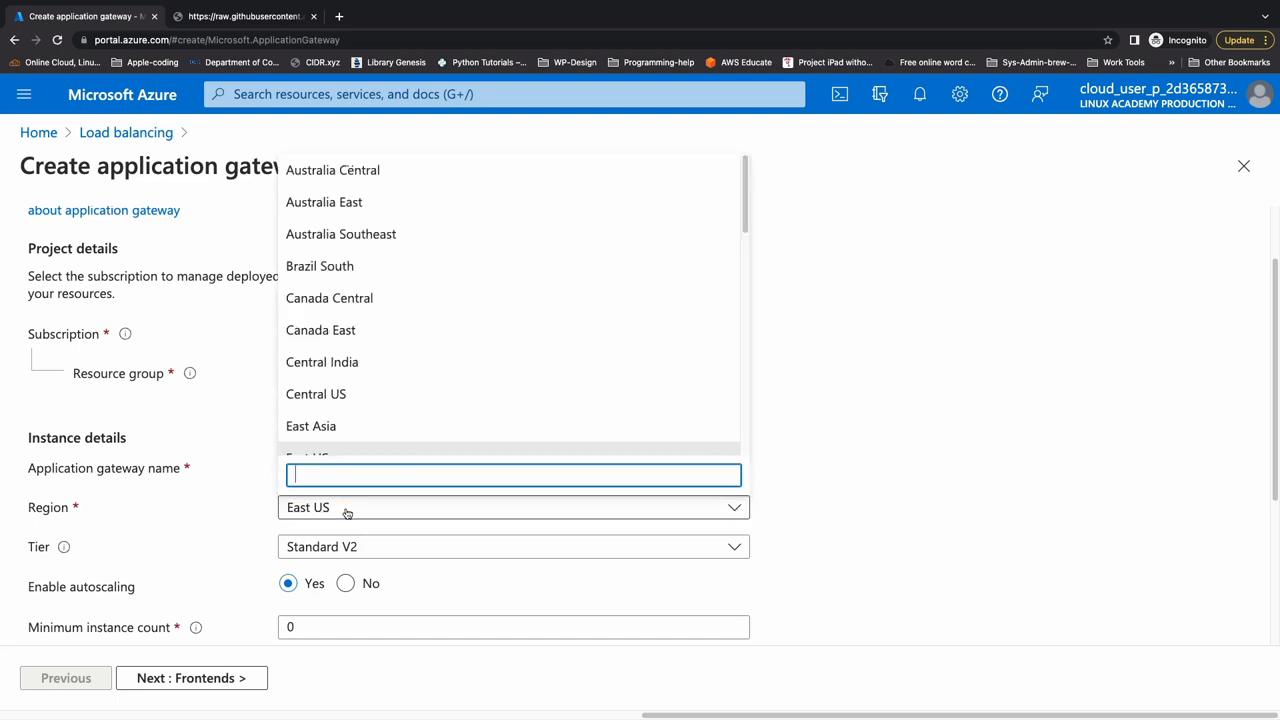
{"action": "type", "text": "west"}
{"action": "left_click", "coordinate": [346, 378]}
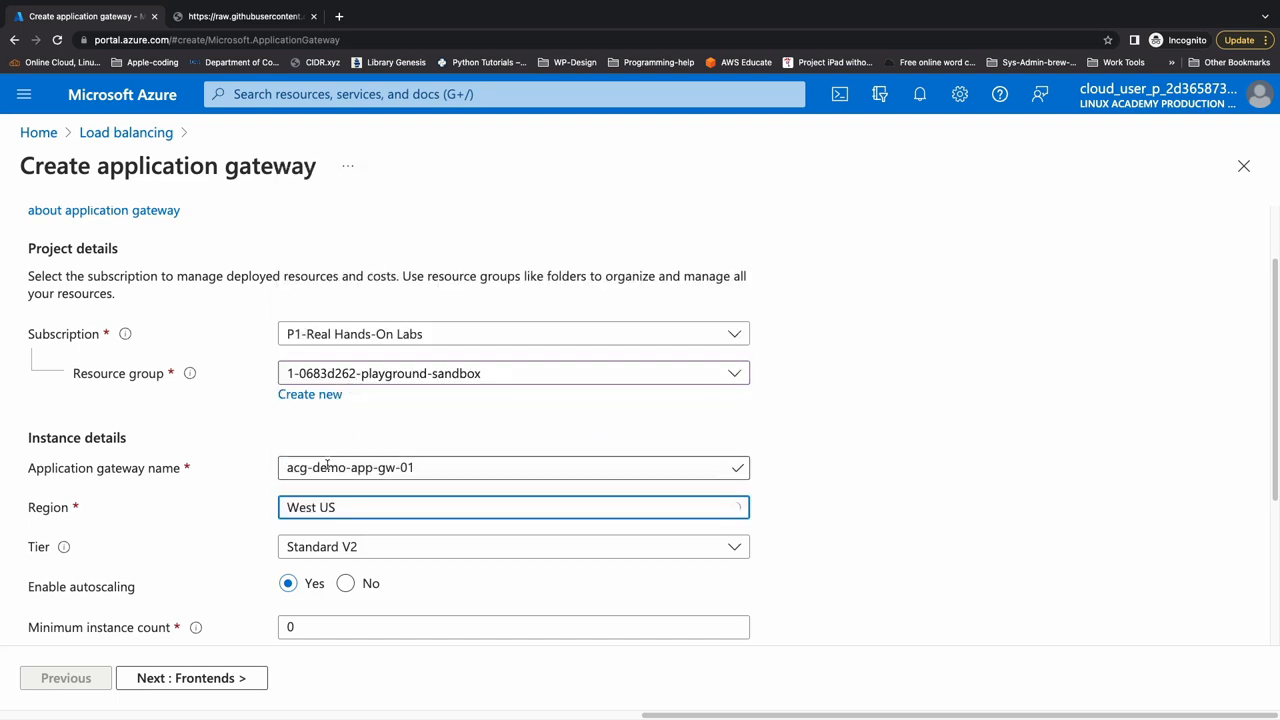
- Set the application gateway's tier to WAF V2
{"action": "scroll", "coordinate": [346, 500], "scroll_direction": "down", "scroll_amount": 1}
{"action": "scroll", "coordinate": [346, 487], "scroll_direction": "down", "scroll_amount": 1}
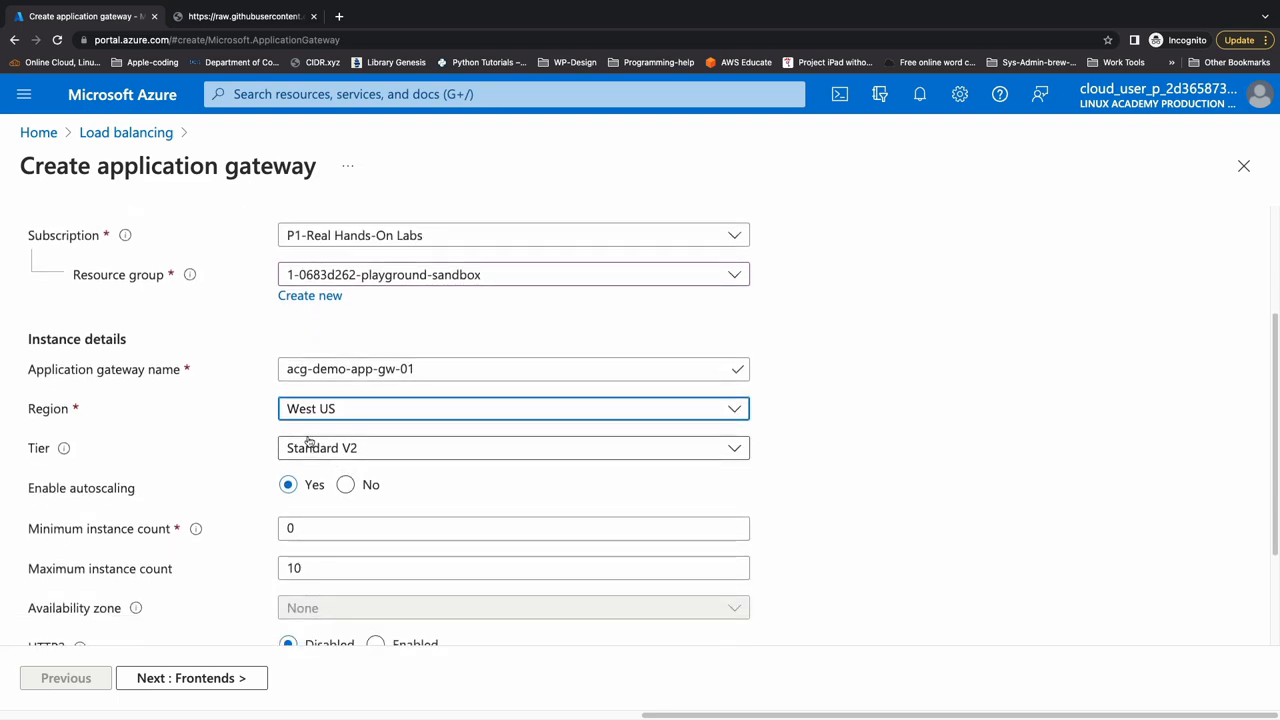
{"action": "scroll", "coordinate": [349, 441], "scroll_direction": "down", "scroll_amount": 1}
{"action": "left_click", "coordinate": [313, 395]}
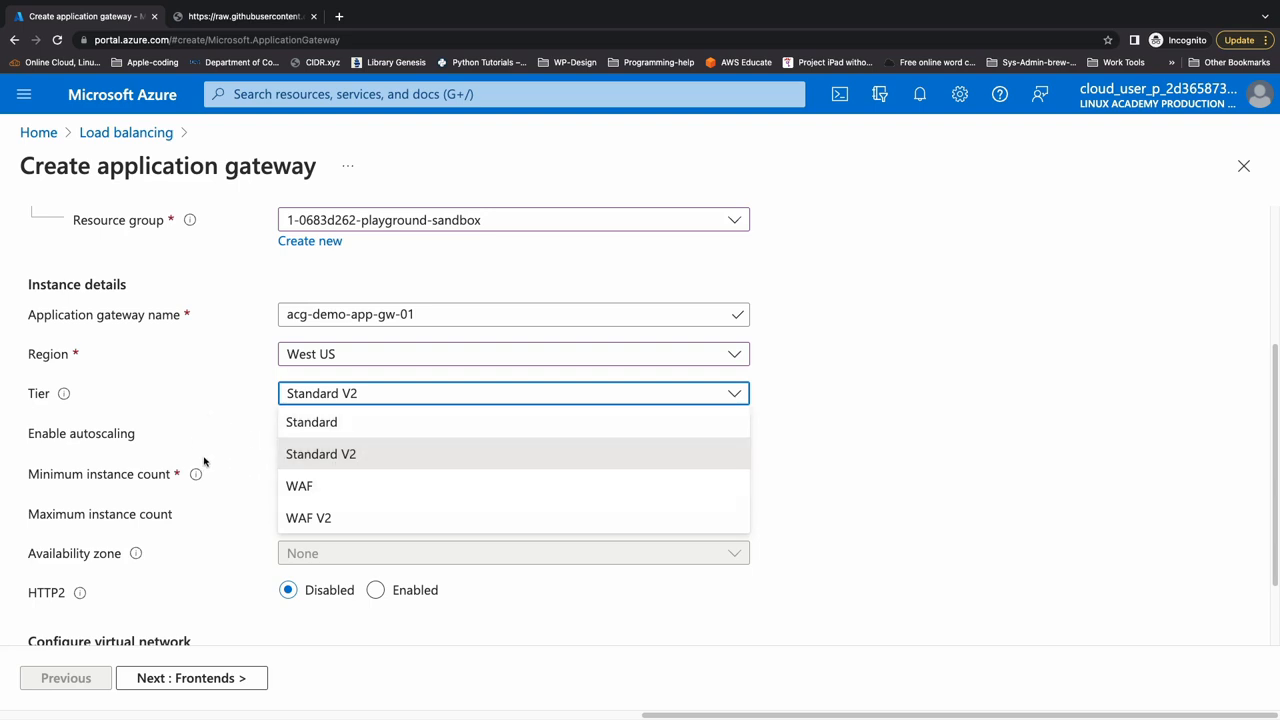
{"action": "left_click", "coordinate": [322, 518]}
- Switch the gateway's tier to Standard to view its settings, and return it to WAF V2
{"action": "scroll", "coordinate": [209, 422], "scroll_direction": "down", "scroll_amount": 1}
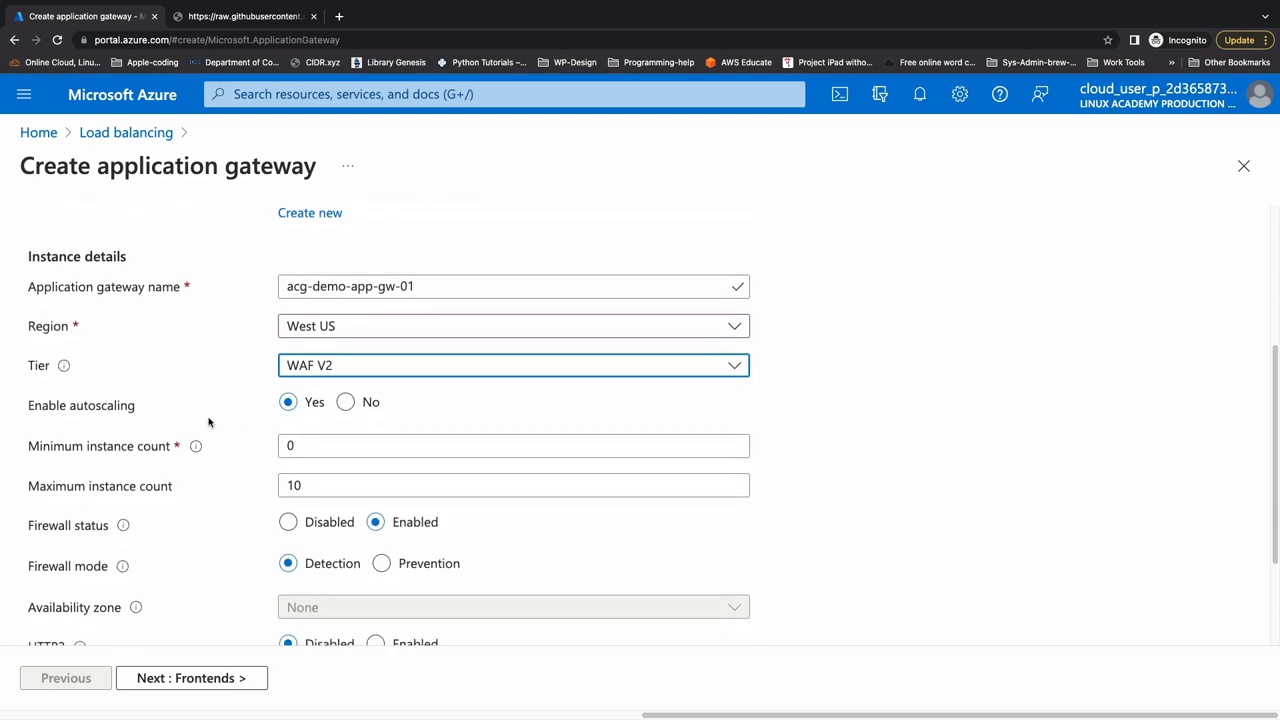
{"action": "left_click", "coordinate": [323, 365]}
{"action": "left_click", "coordinate": [328, 397]}
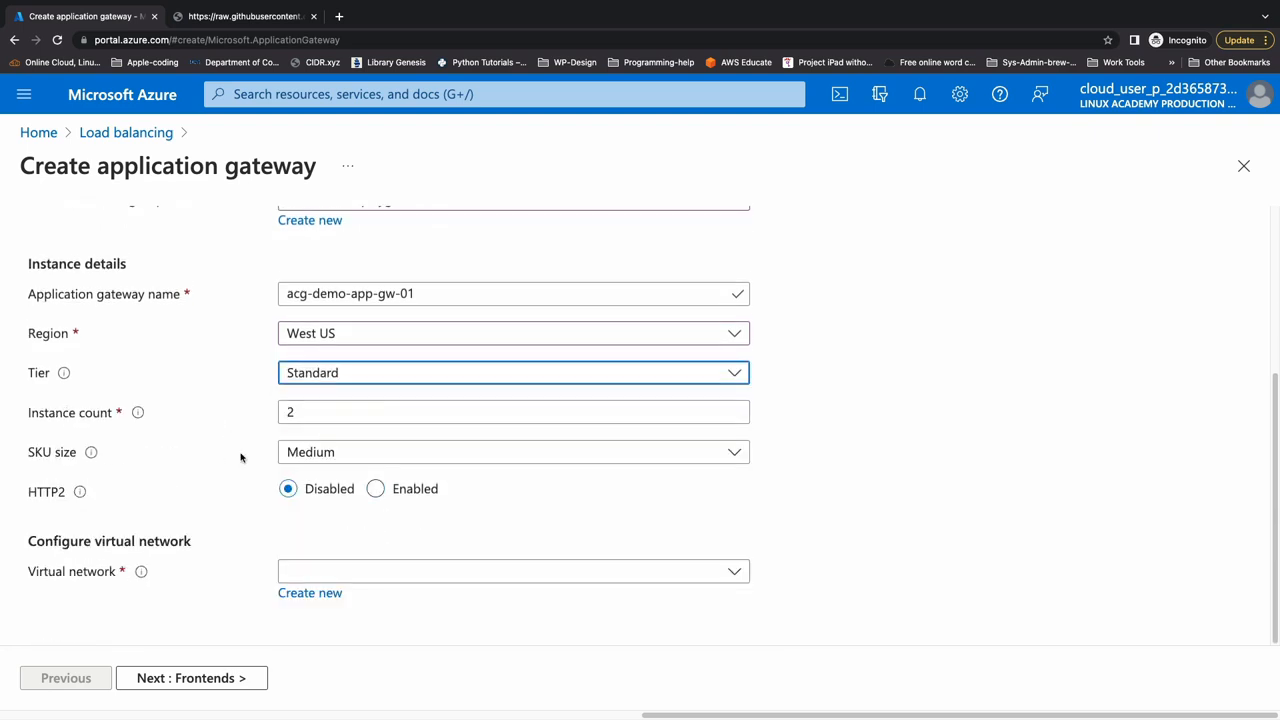
{"action": "left_click", "coordinate": [312, 378]}
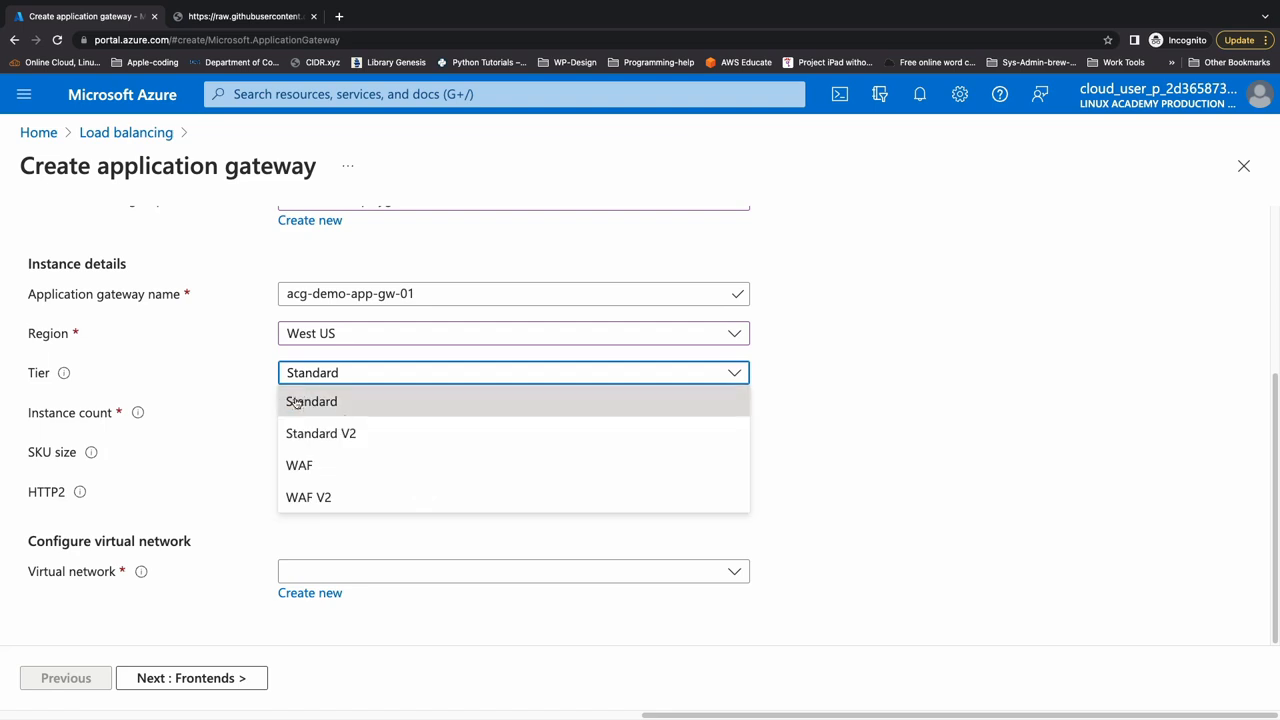
{"action": "left_click", "coordinate": [318, 496]}
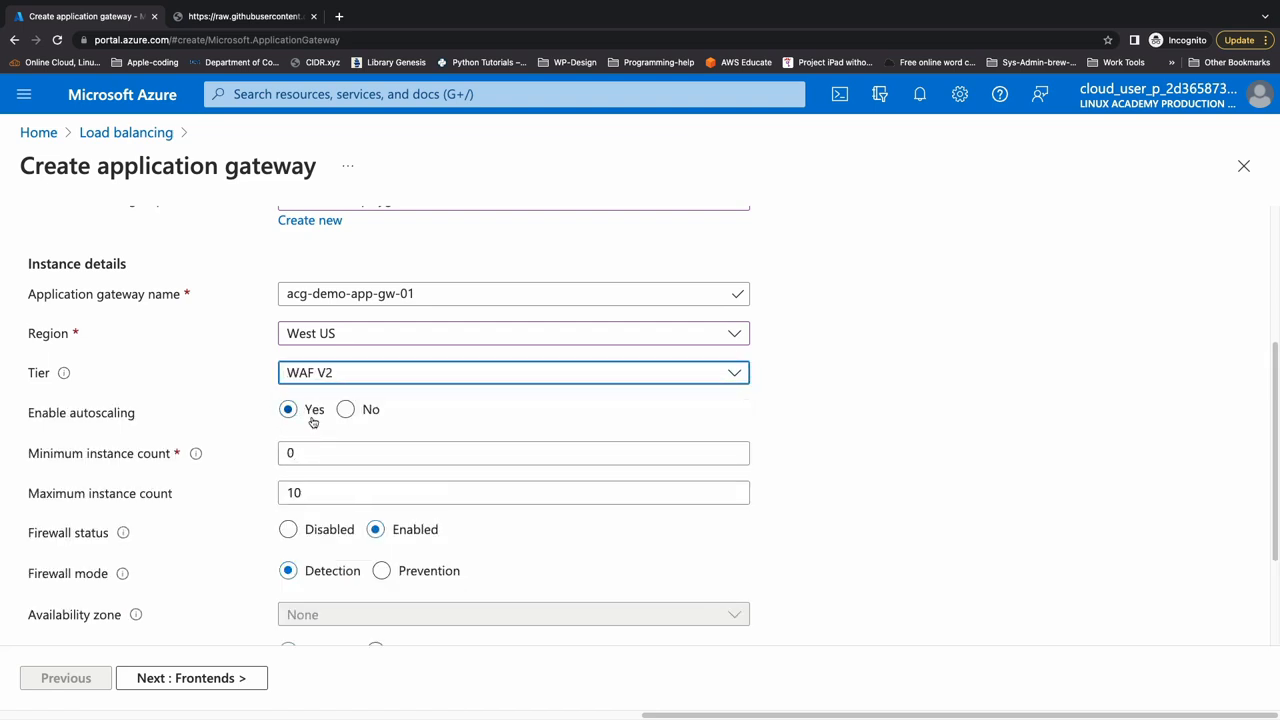
- Set the autoscaling minimum instance count to 1 and the maximum instance count to 3
{"action": "double_click", "coordinate": [322, 452]}
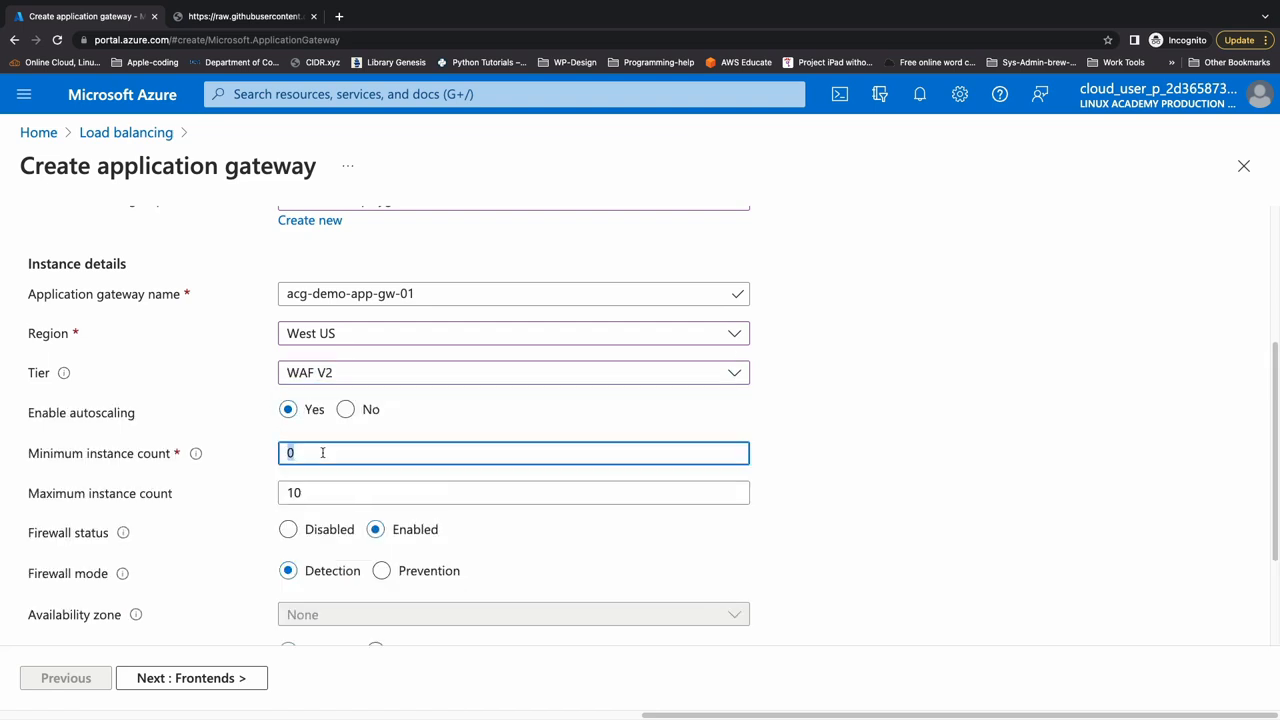
{"action": "type", "text": "1"}
{"action": "left_click", "coordinate": [313, 494]}
{"action": "double_click", "coordinate": [313, 494]}
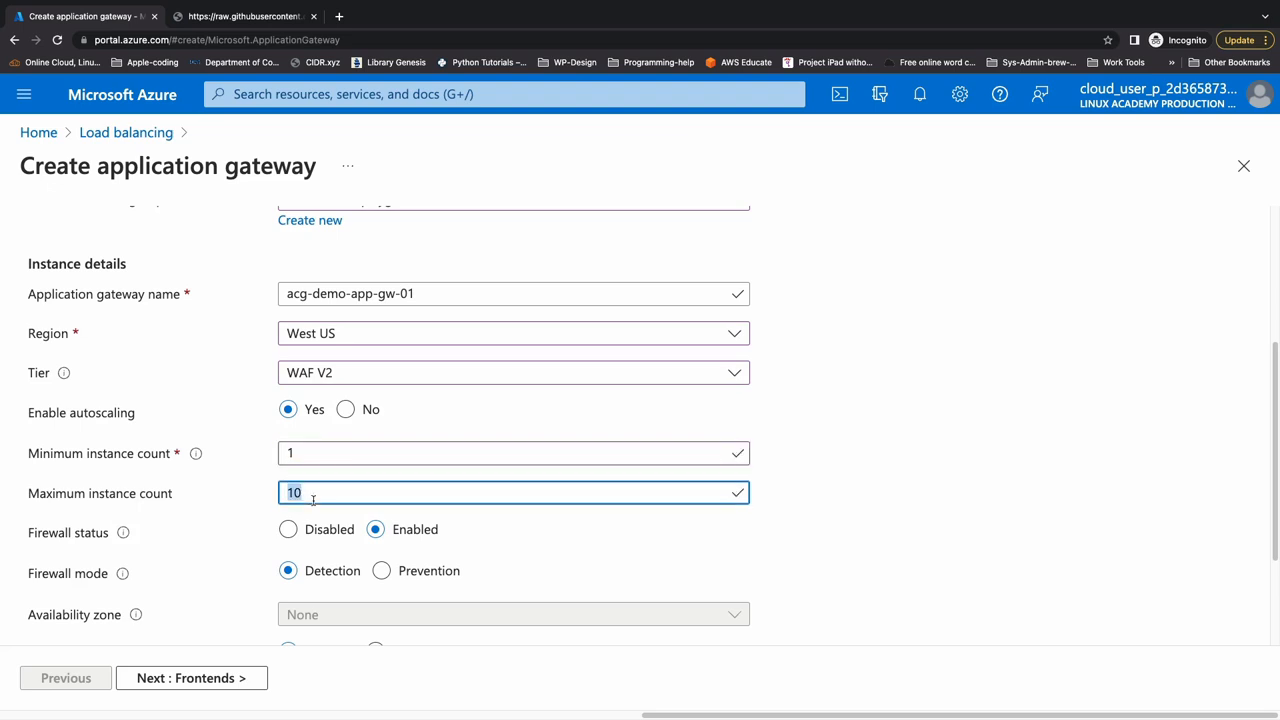
{"action": "type", "text": "3"}
{"action": "scroll", "coordinate": [316, 503], "scroll_direction": "down", "scroll_amount": 1}
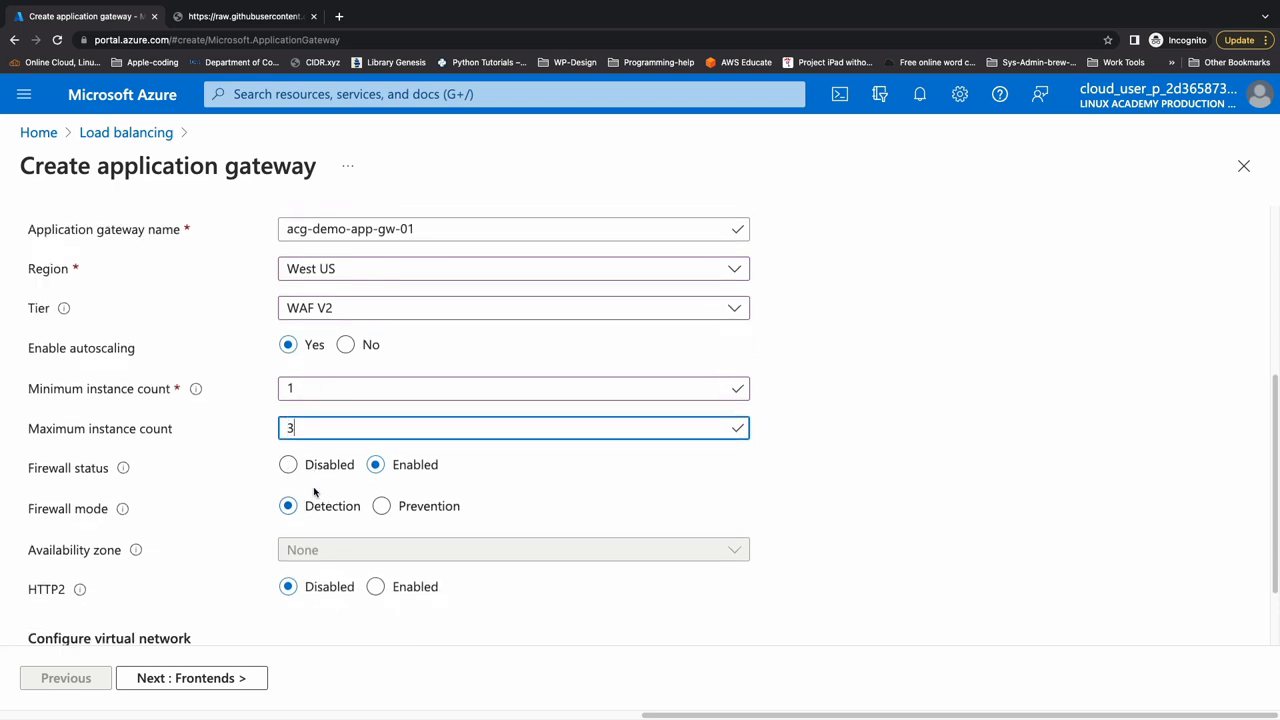
- Toggle the firewall status, try the Prevention firewall mode, and set the gateway's firewall status to Disabled
{"action": "scroll", "coordinate": [314, 491], "scroll_direction": "down", "scroll_amount": 1}
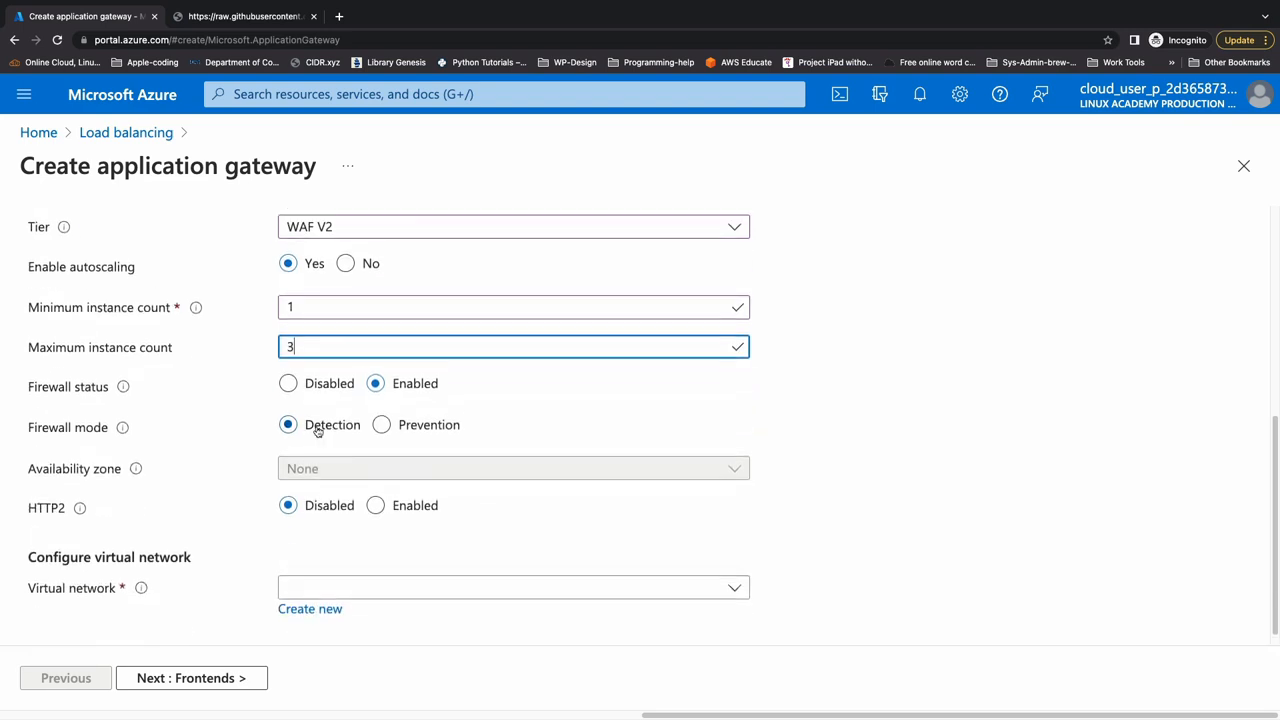
{"action": "left_click", "coordinate": [290, 384]}
{"action": "left_click", "coordinate": [376, 384]}
{"action": "left_click", "coordinate": [322, 390]}
{"action": "left_click", "coordinate": [380, 387]}
{"action": "left_click", "coordinate": [387, 434]}
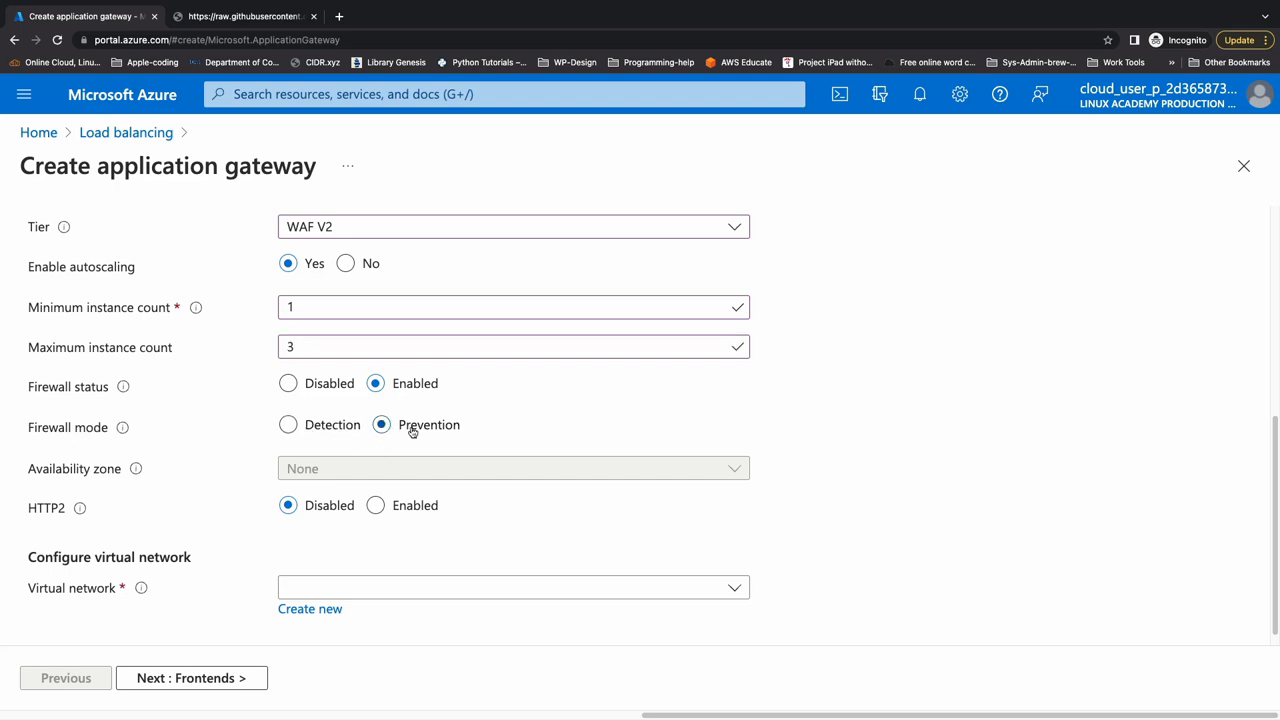
{"action": "left_click", "coordinate": [288, 385]}
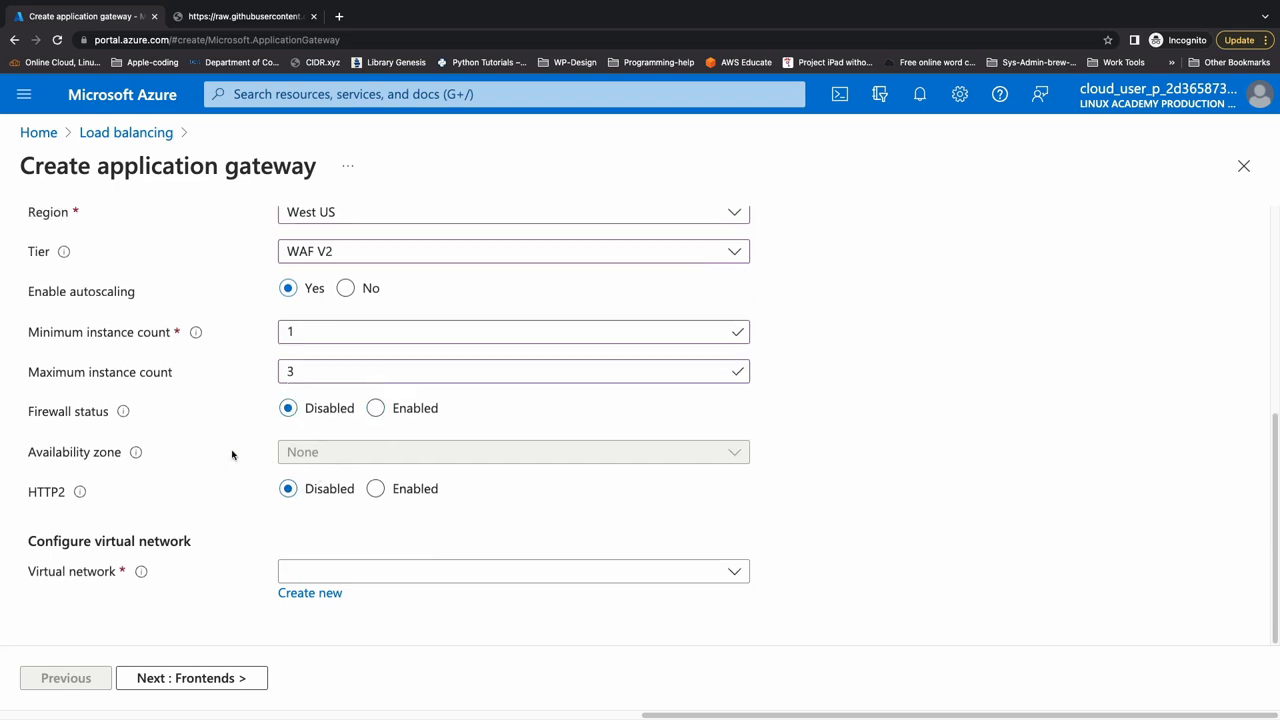
- Check the availability zone and HTTP2 descriptions, and enable HTTP2 for the application gateway
{"action": "mouse_move", "coordinate": [136, 454]}
{"action": "mouse_move", "coordinate": [84, 492]}
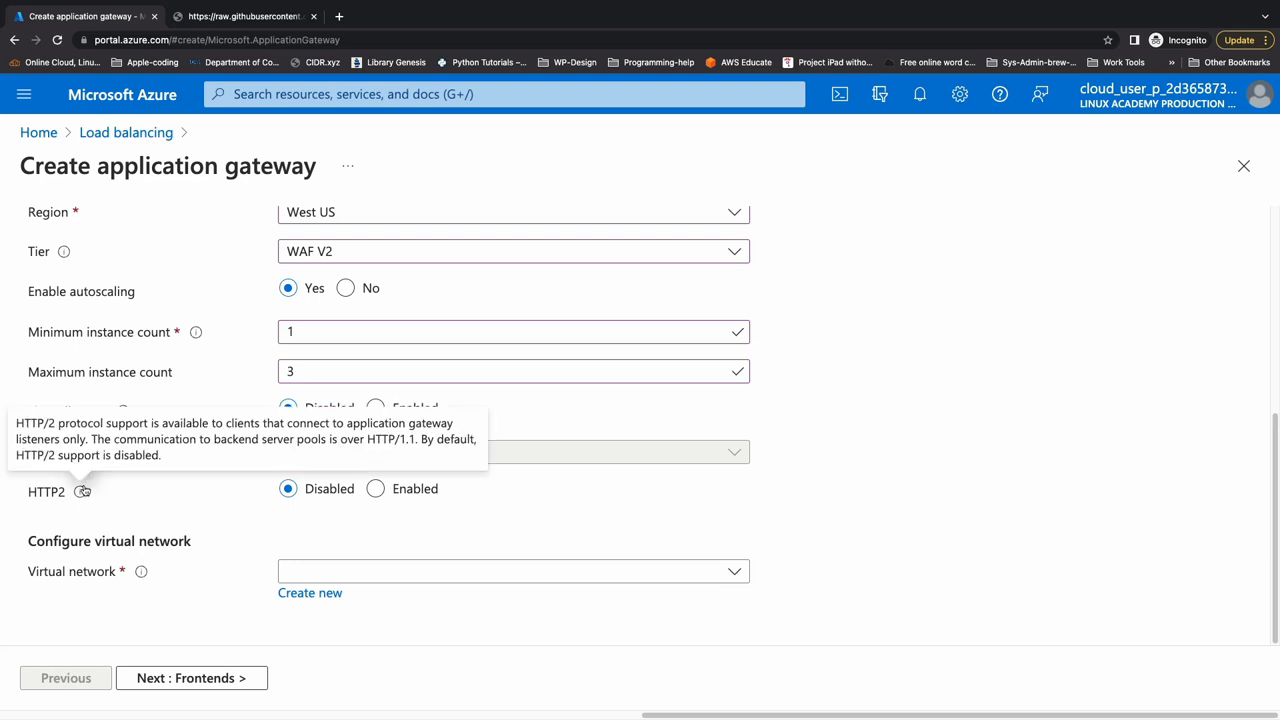
{"action": "left_click", "coordinate": [376, 490]}
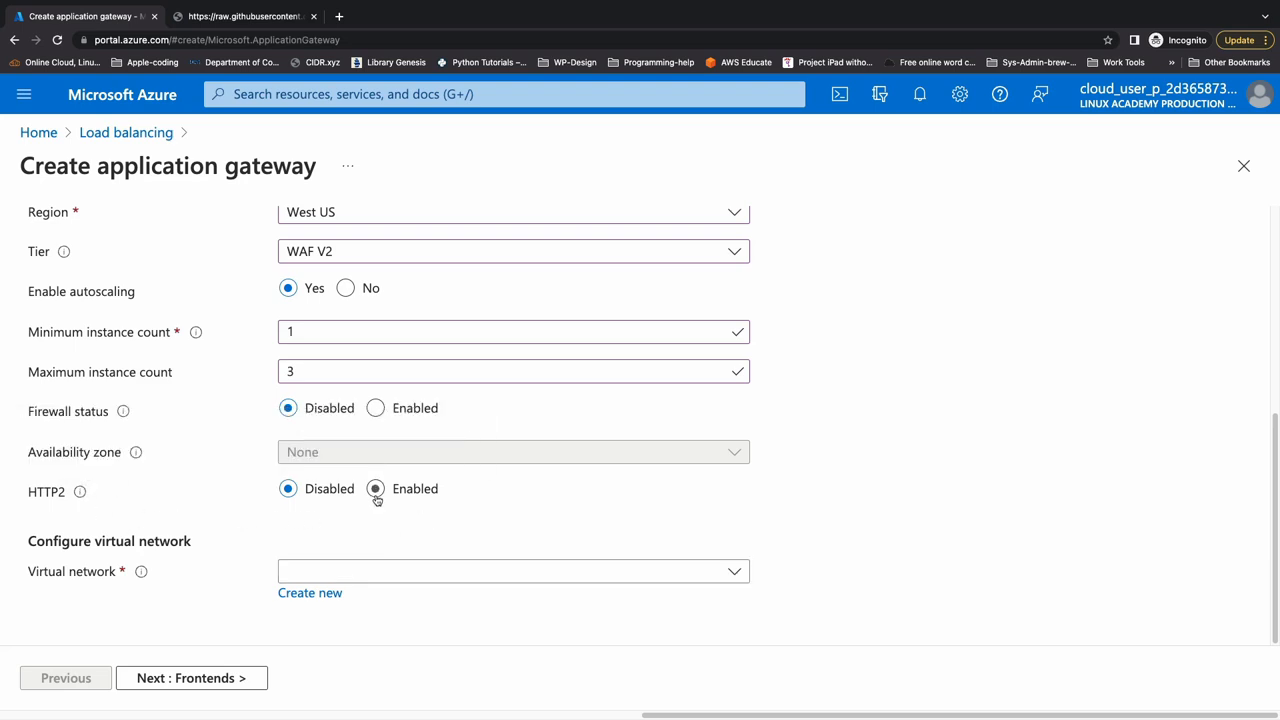
- Assign the virtual network cake-hub-vnet-01 to the gateway and check which of its subnets can be chosen
{"action": "left_click", "coordinate": [331, 572]}
{"action": "left_click", "coordinate": [360, 662]}
{"action": "scroll", "coordinate": [257, 566], "scroll_direction": "down", "scroll_amount": 1}
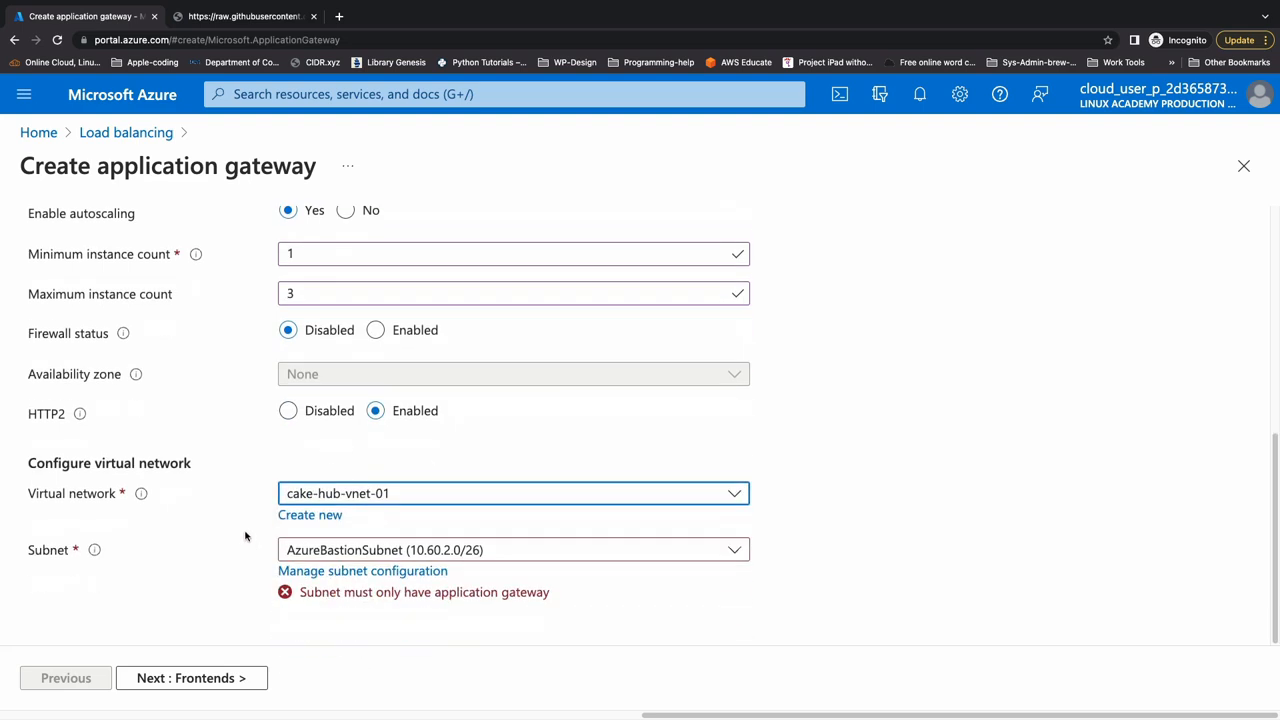
{"action": "left_click", "coordinate": [343, 555]}
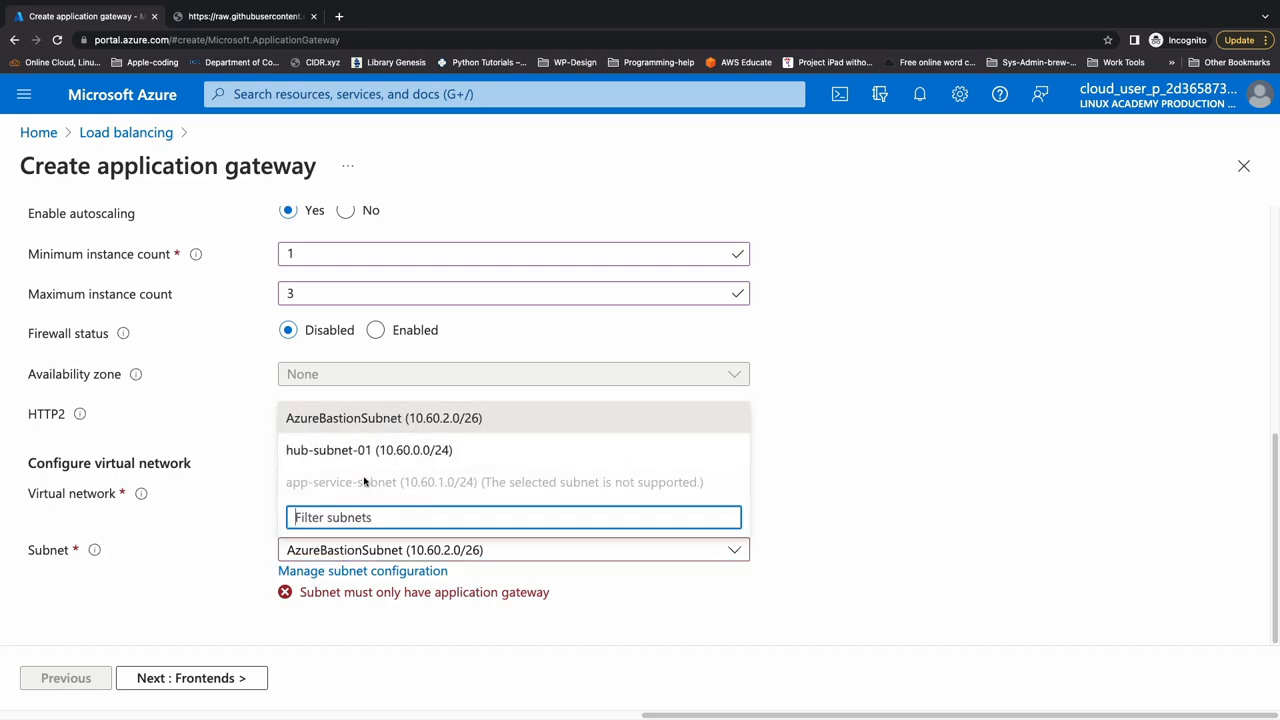
{"action": "left_click", "coordinate": [252, 550]}
- Add a subnet named AppGwSubnet with the address range 10.60.3.0/24 to cake-hub-vnet-01
{"action": "left_click", "coordinate": [313, 572]}
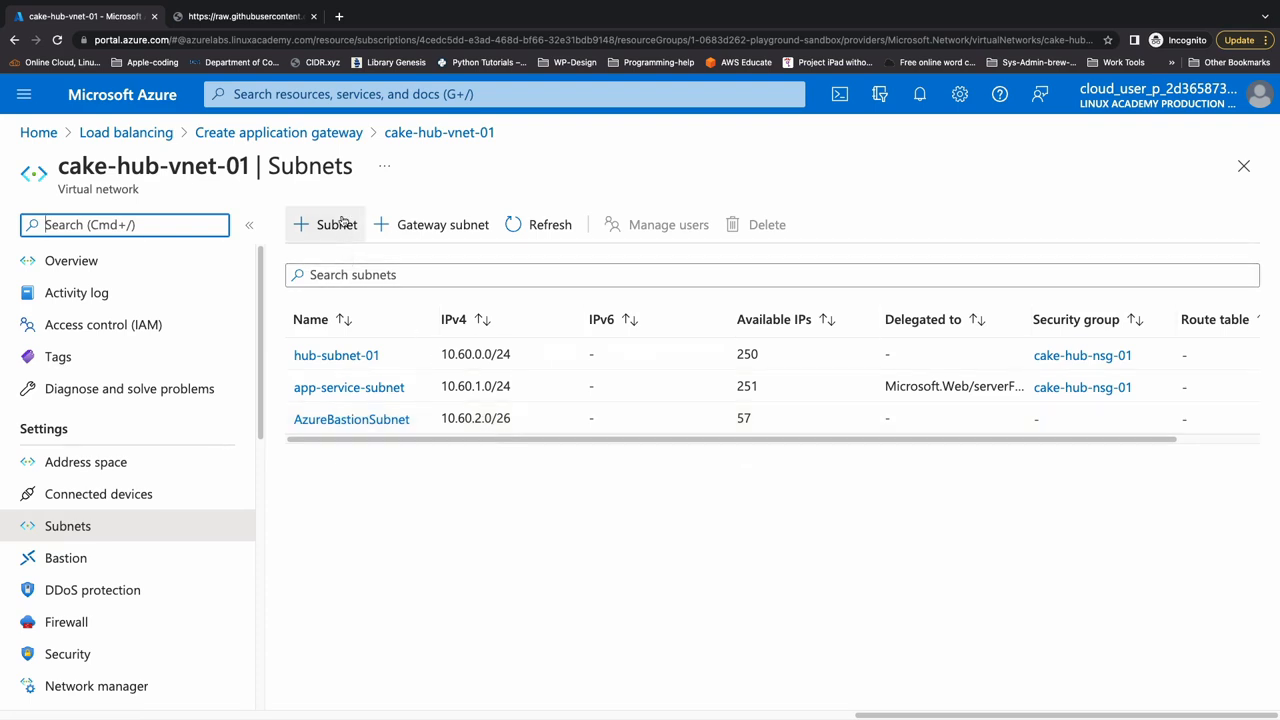
{"action": "left_click", "coordinate": [310, 223]}
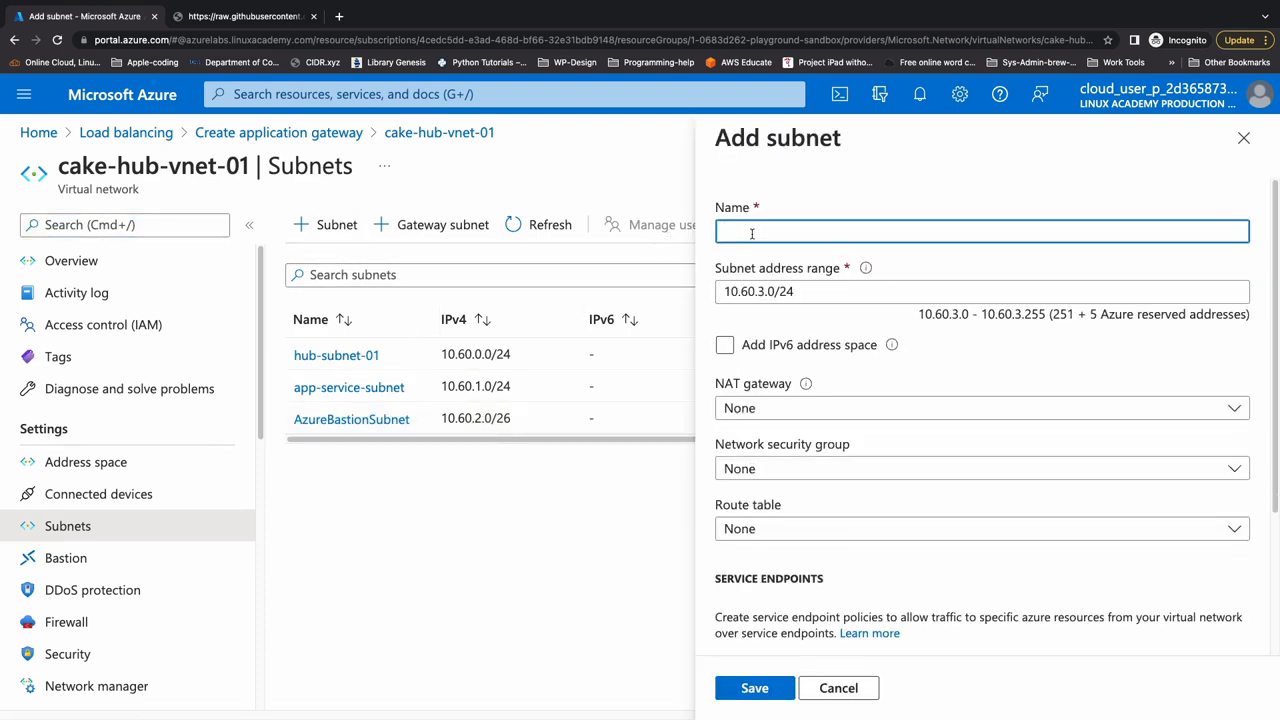
{"action": "type", "text": "AppGwSubnet"}
{"action": "left_click", "coordinate": [803, 291]}
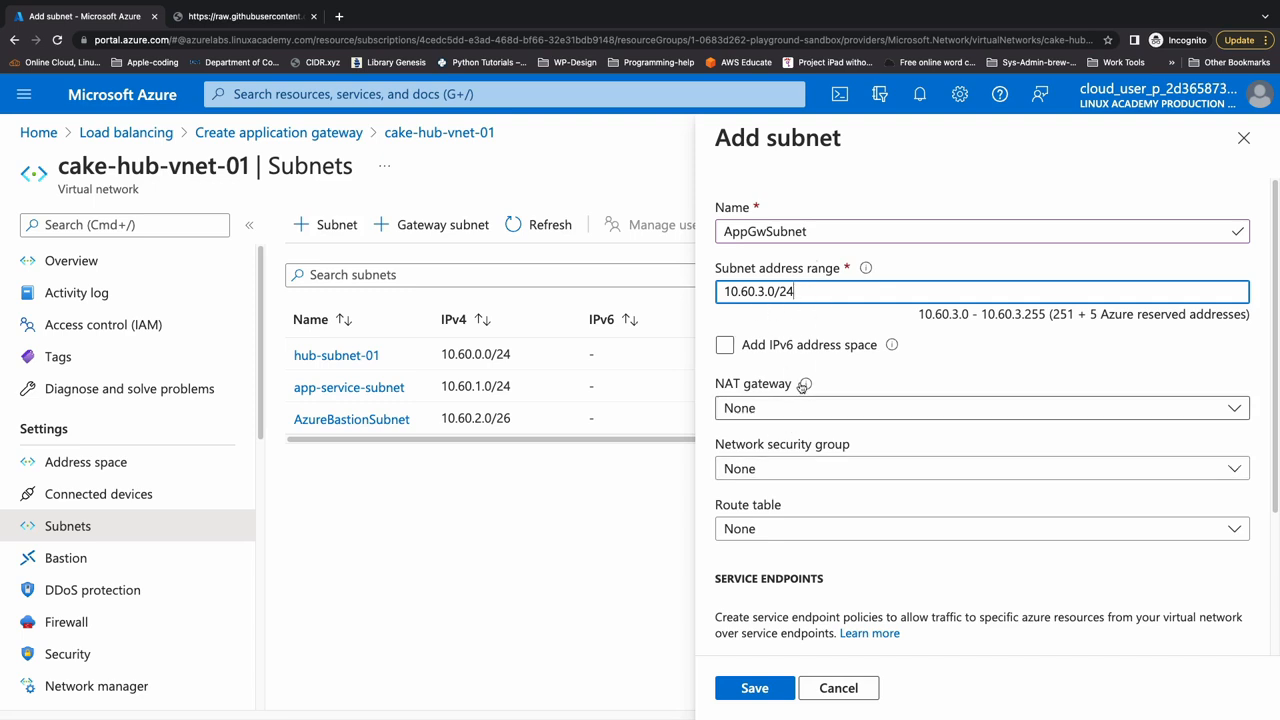
{"action": "left_click", "coordinate": [757, 692]}
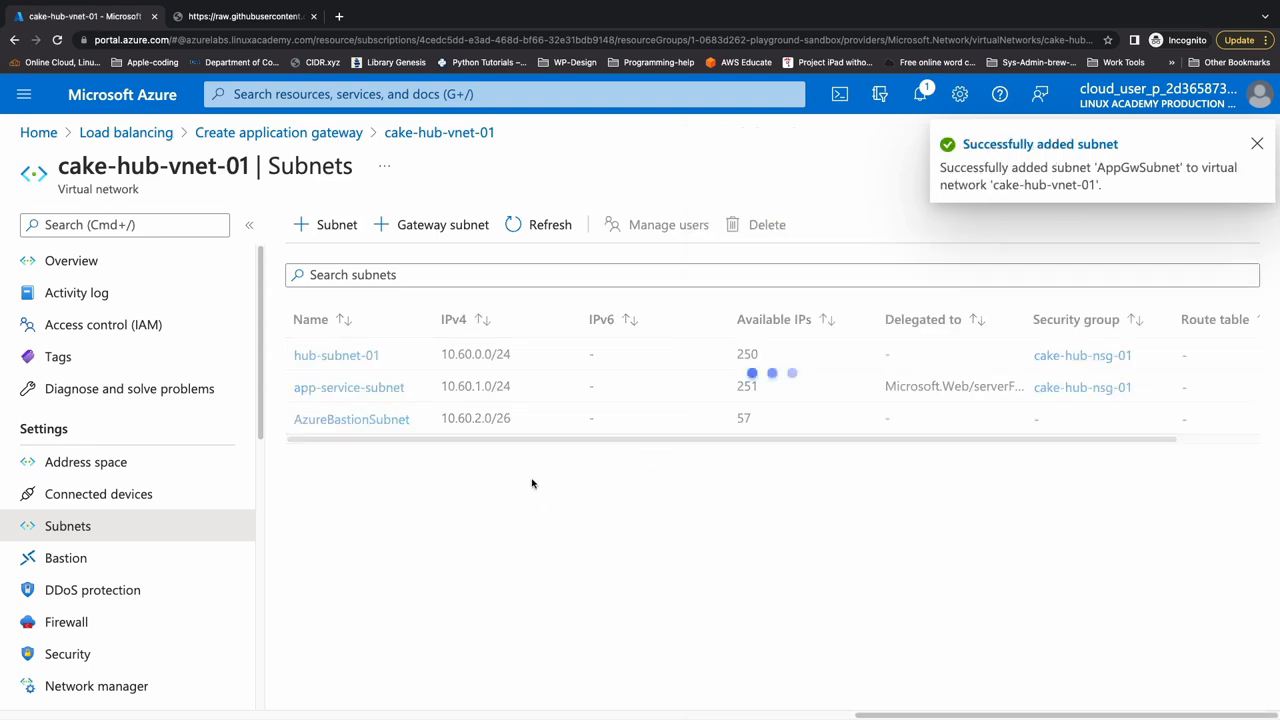
- Return to the gateway's basic settings, set its subnet to AppGwSubnet (10.60.3.0/24), and continue to the frontends
{"action": "left_click", "coordinate": [1255, 145]}
{"action": "left_click", "coordinate": [1243, 165]}
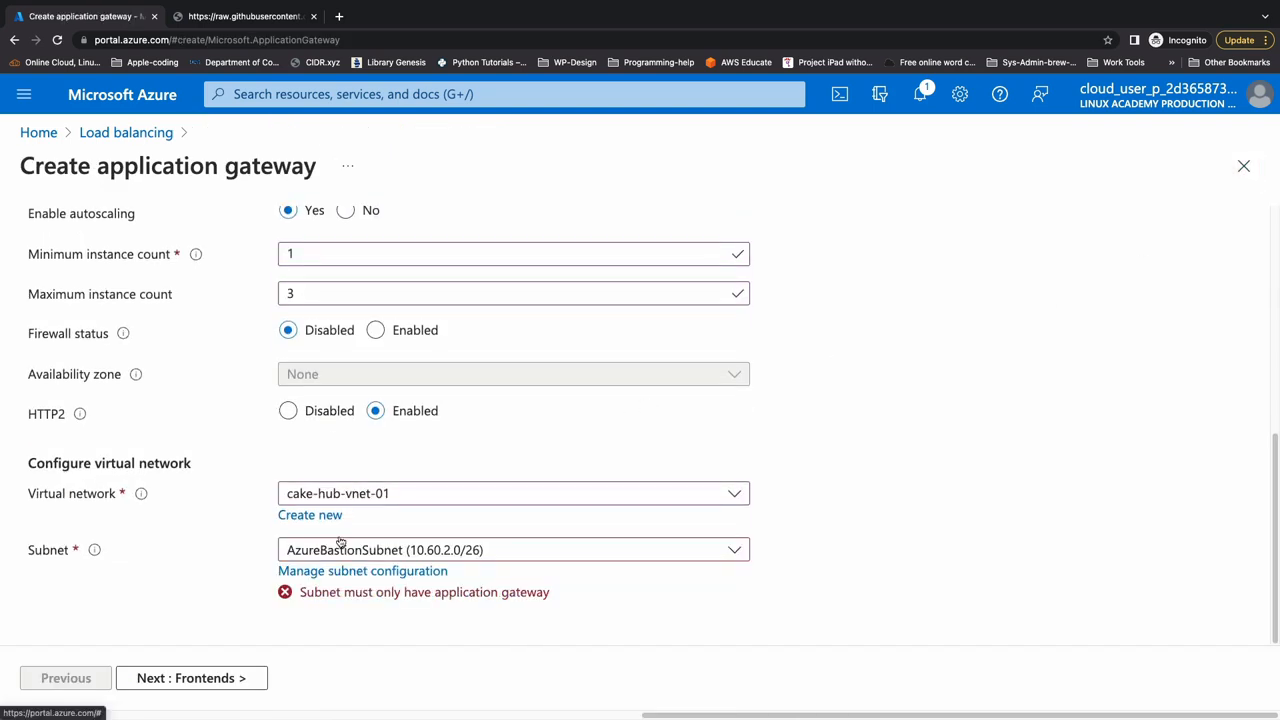
{"action": "left_click", "coordinate": [342, 550]}
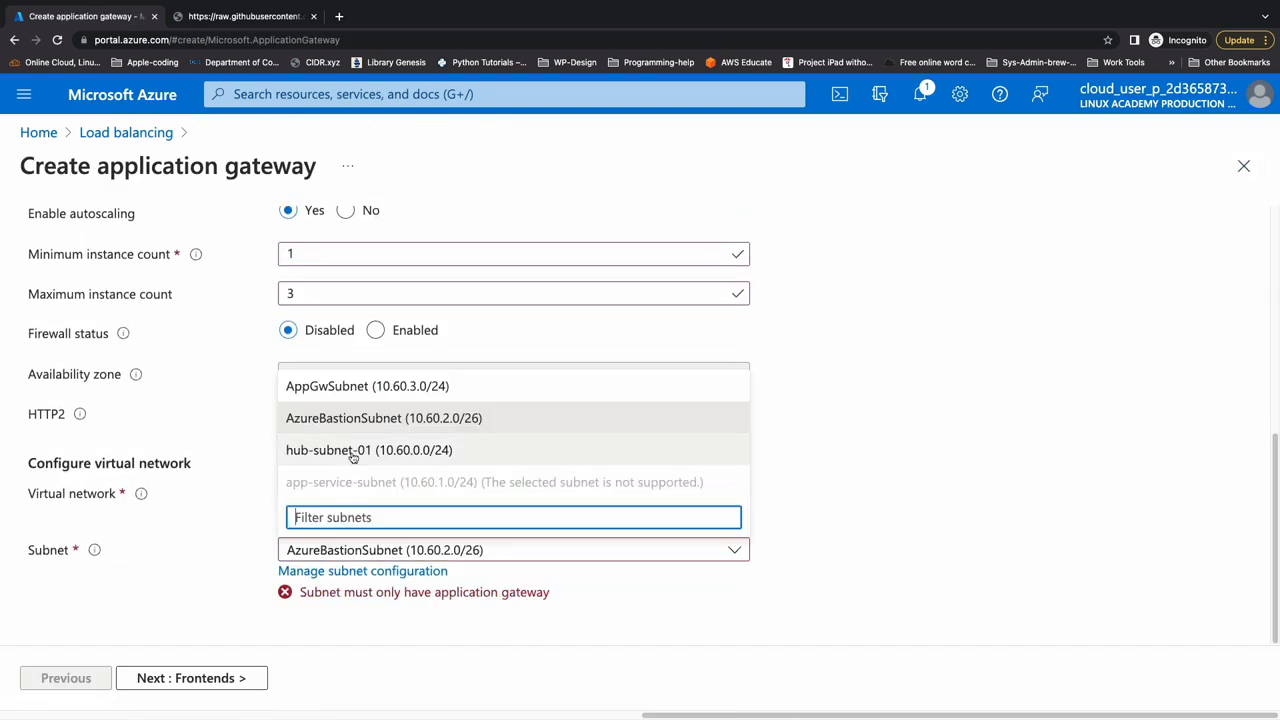
{"action": "left_click", "coordinate": [362, 390]}
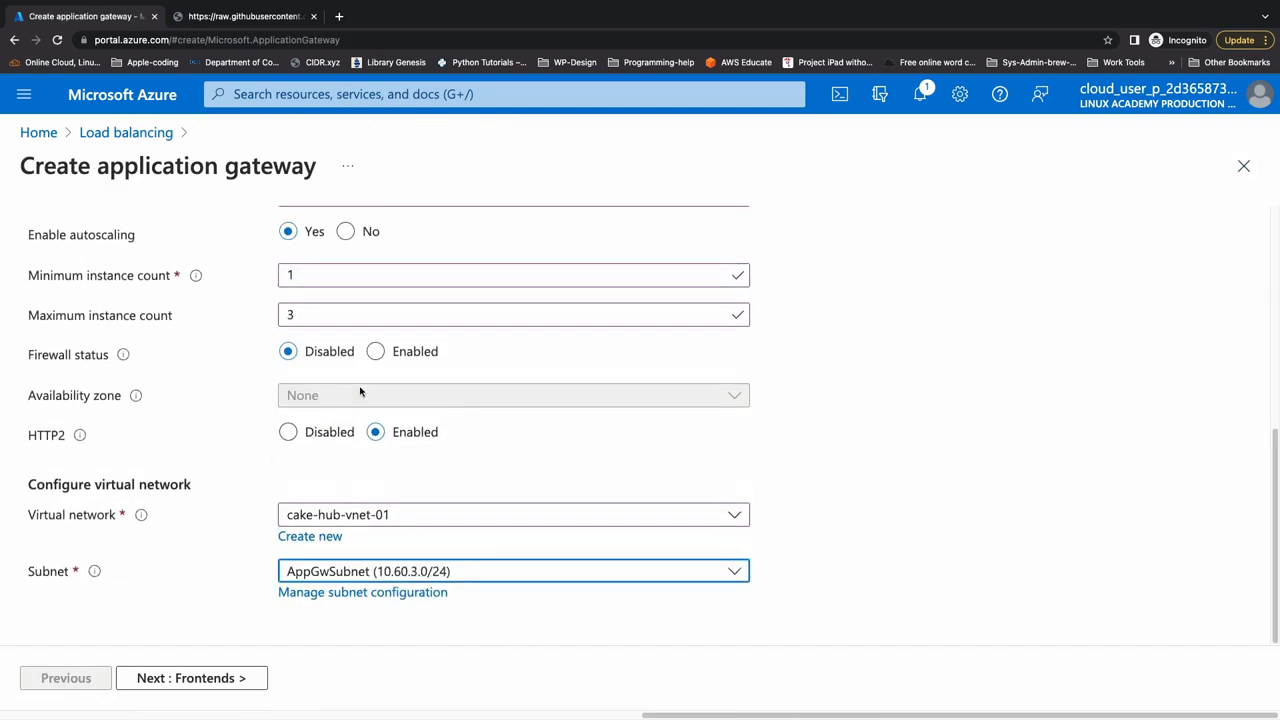
{"action": "left_click", "coordinate": [242, 677]}
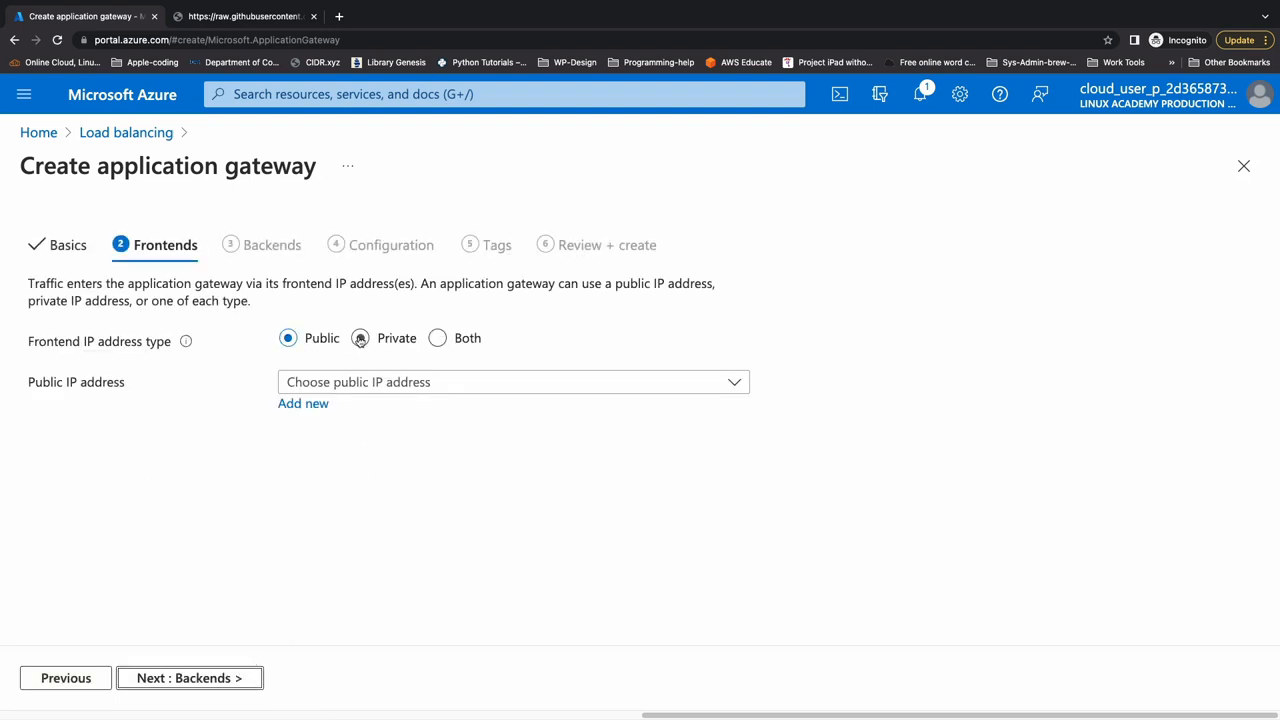
- Set the frontend IP address type to Both and add a new public IP named acg-demo-app-gw-01-pip
{"action": "left_click", "coordinate": [440, 338]}
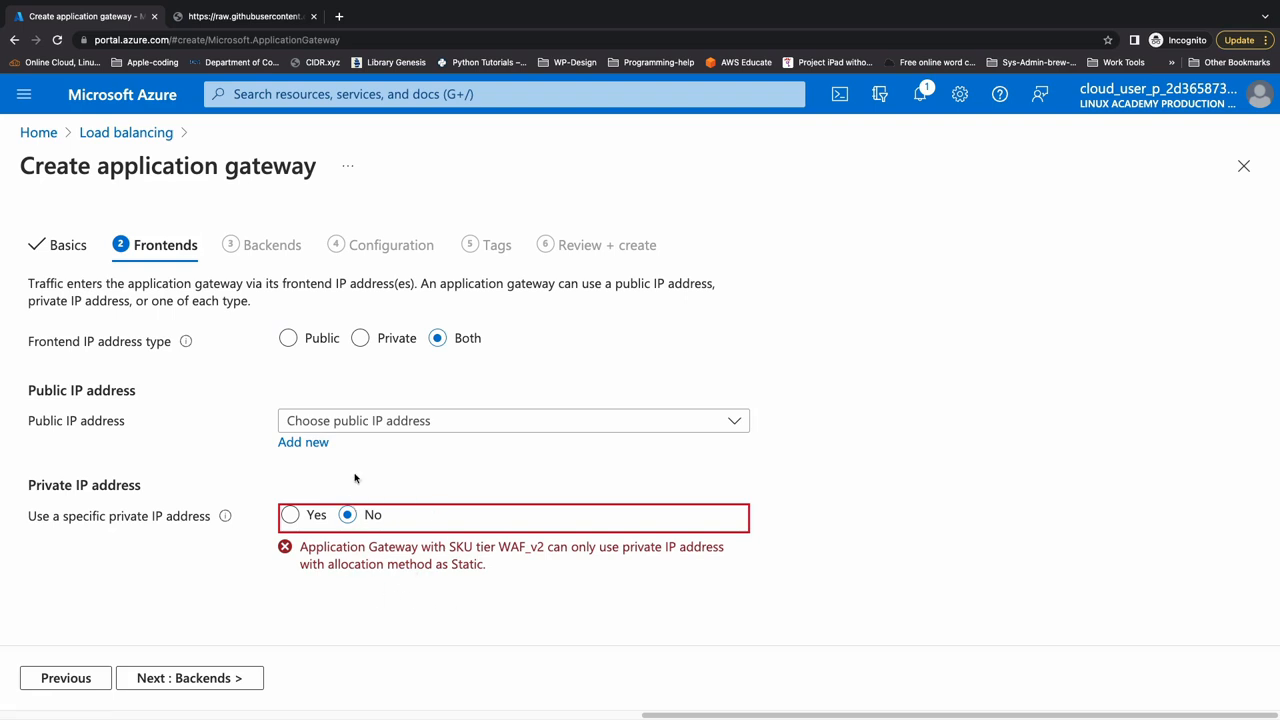
{"action": "left_click", "coordinate": [305, 445]}
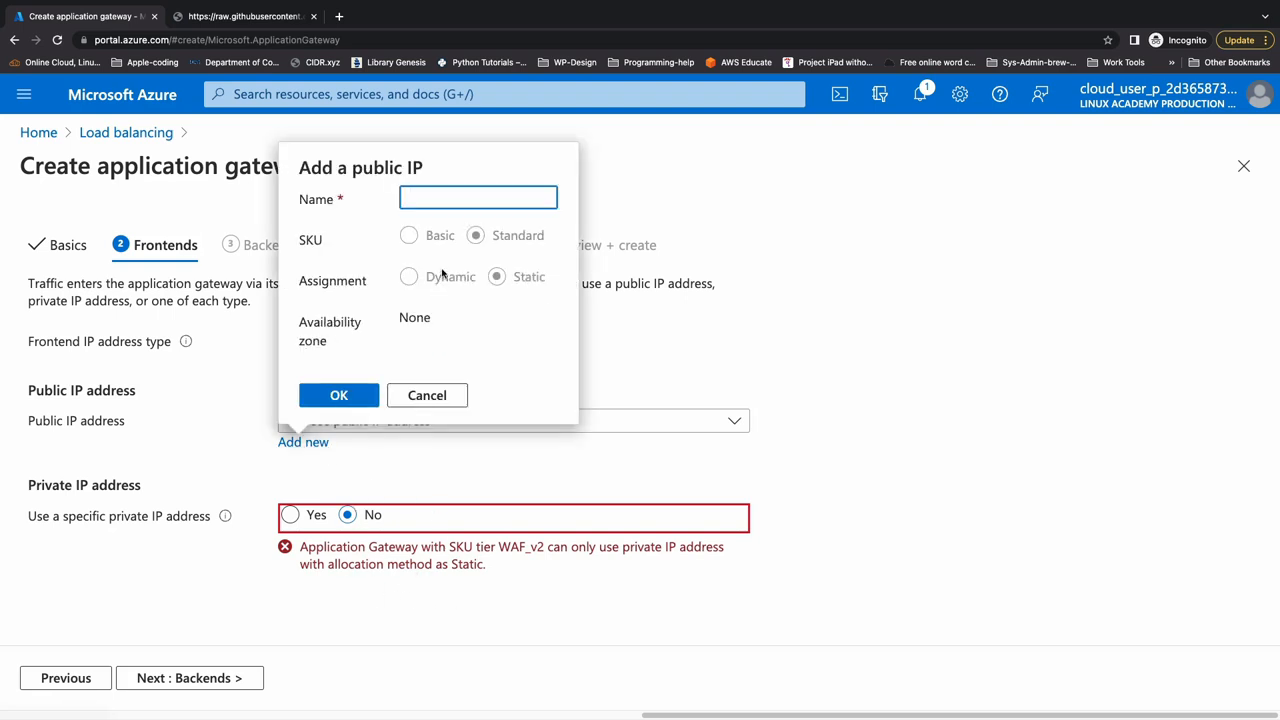
{"action": "type", "text": "acg-demo-app-gw-01-pip"}
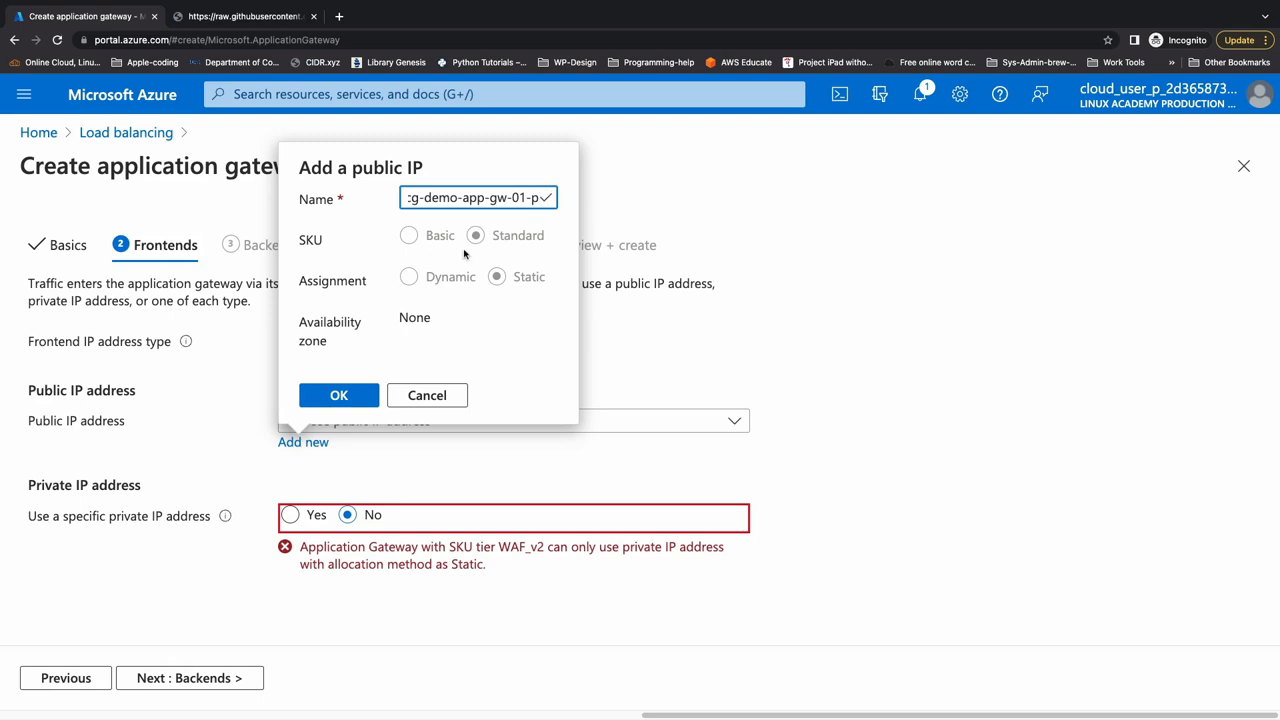
{"action": "left_click", "coordinate": [361, 401]}
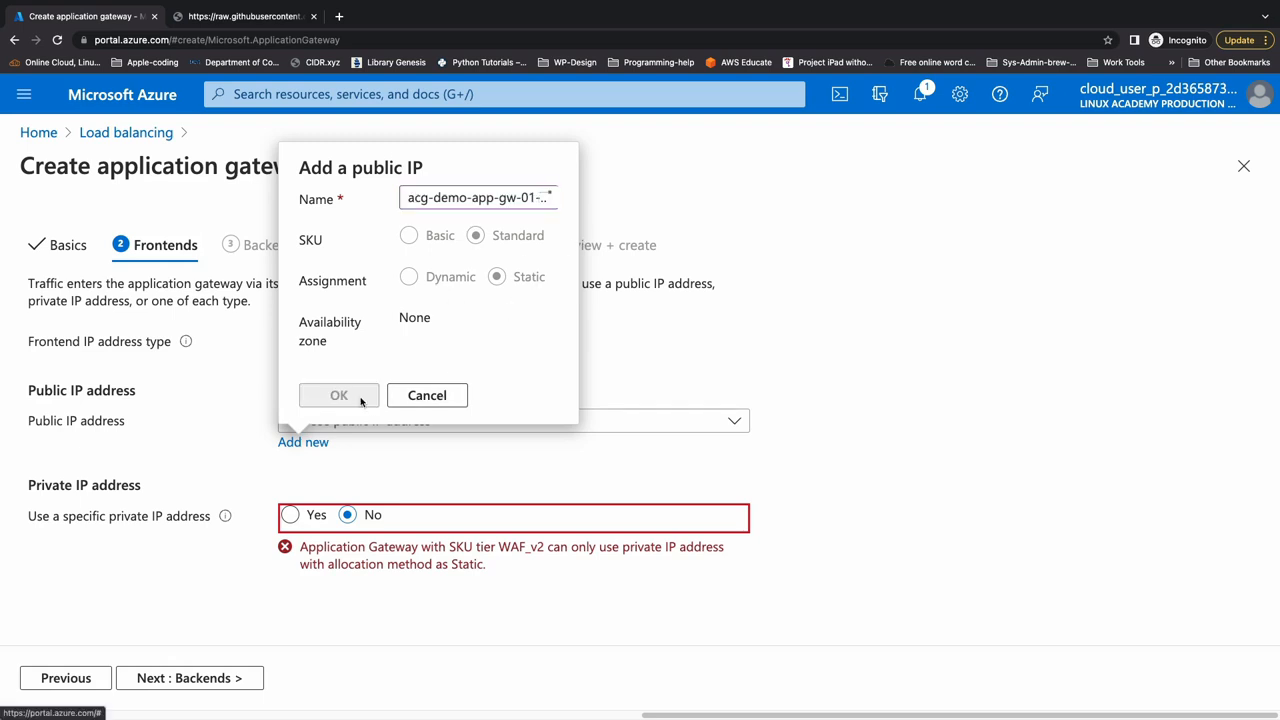
- Use the specific private IP address 10.60.3.4 for the frontend and continue to the backends
{"action": "left_click", "coordinate": [290, 514]}
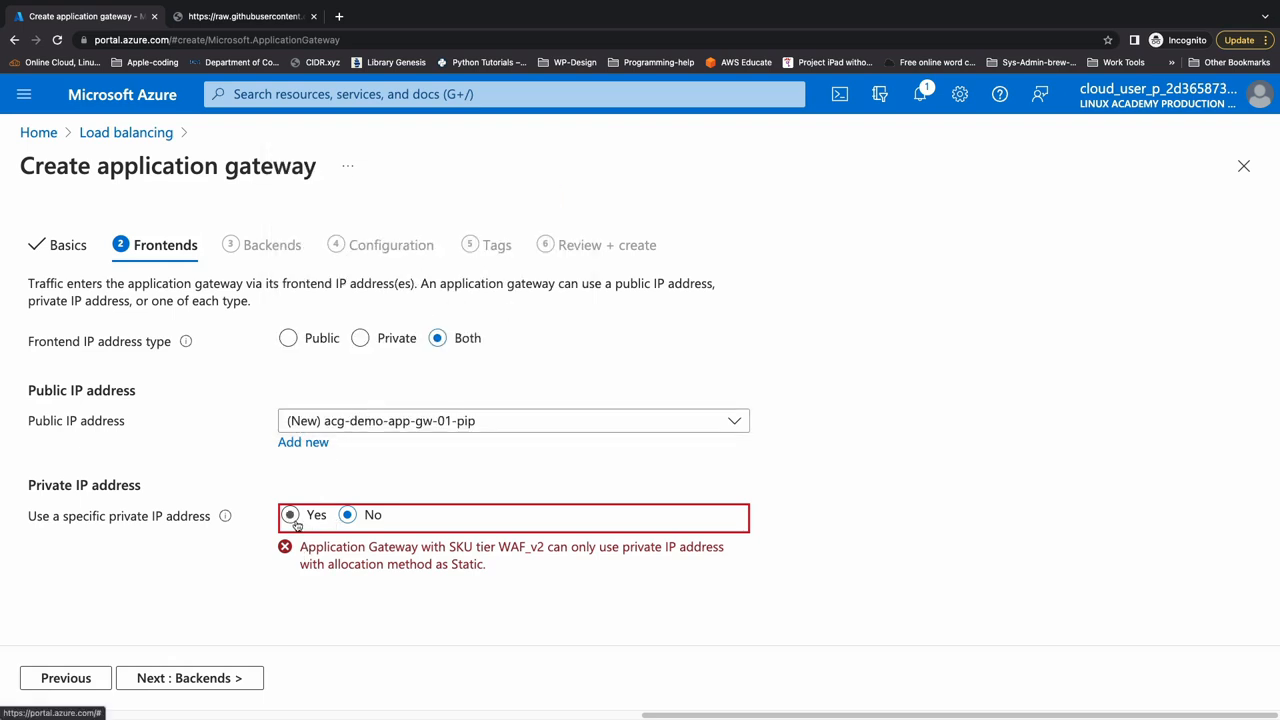
{"action": "left_click", "coordinate": [306, 556]}
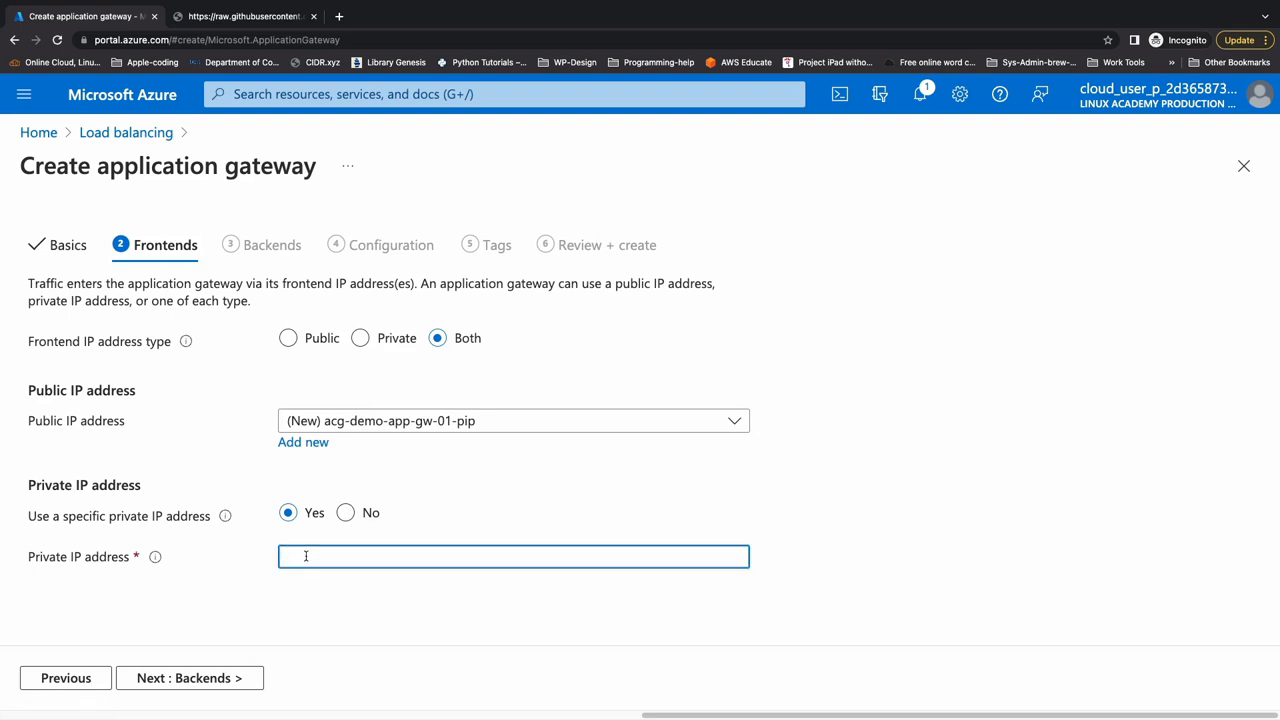
{"action": "type", "text": "10.60.3.4"}
{"action": "left_click", "coordinate": [185, 677]}
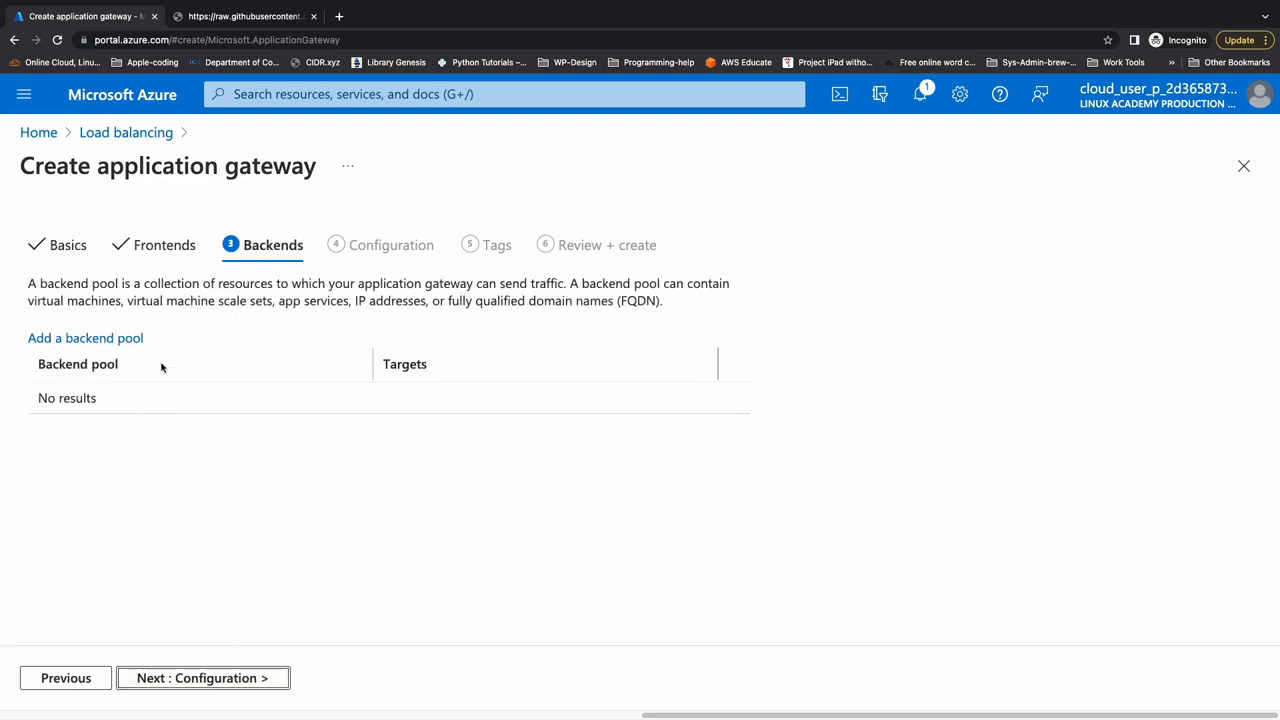
- Start a backend pool named appbepool with the App Services target cake-hub-web-app
{"action": "left_click", "coordinate": [120, 340]}
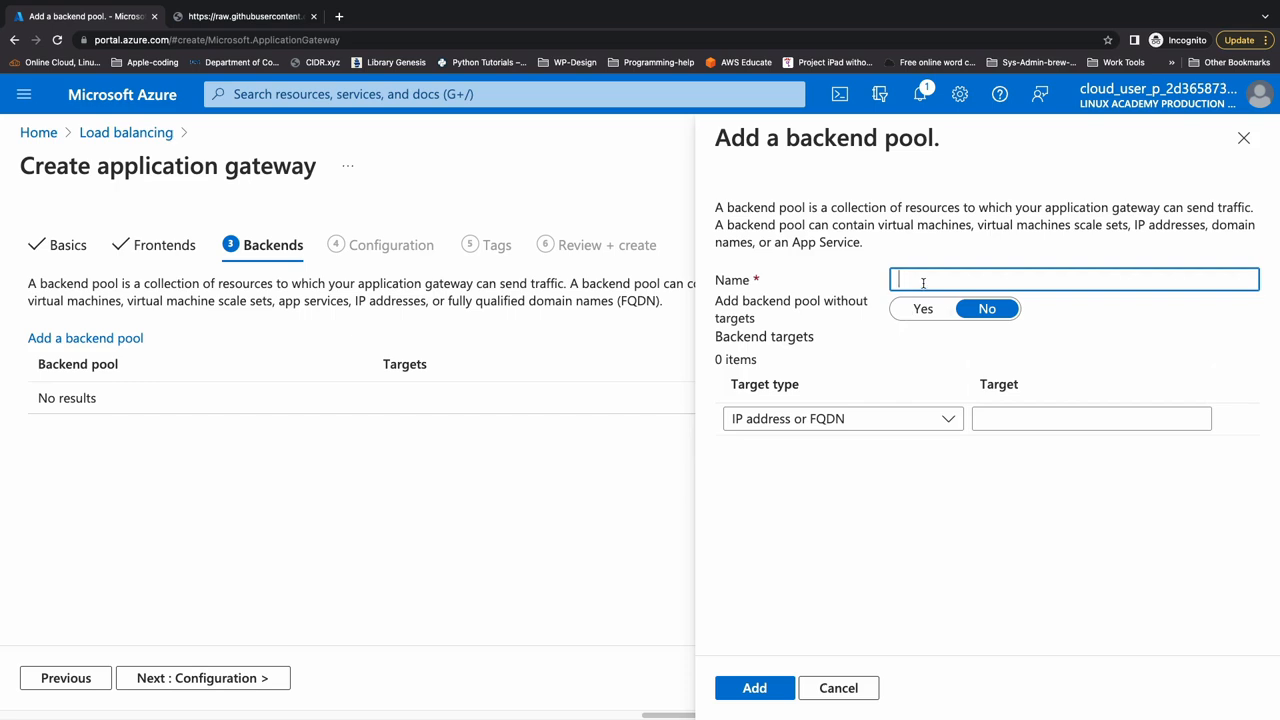
{"action": "type", "text": "appbepool"}
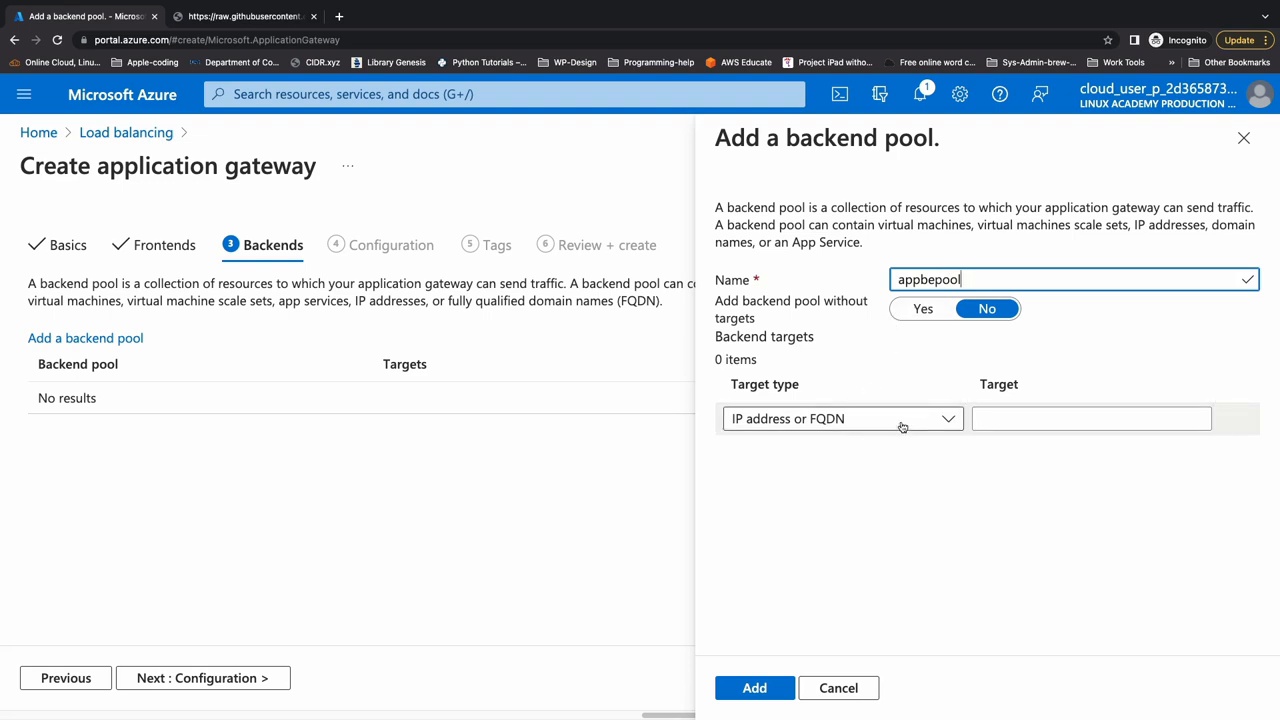
{"action": "left_click", "coordinate": [954, 424]}
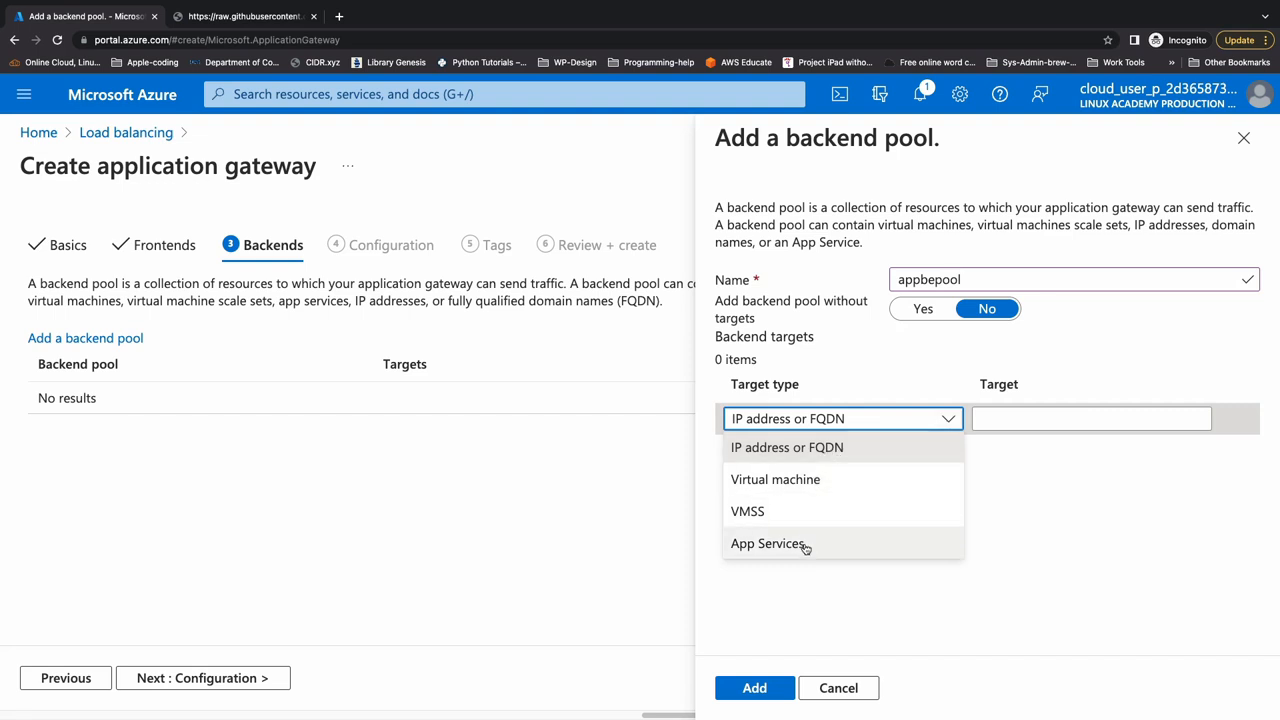
{"action": "left_click", "coordinate": [835, 543]}
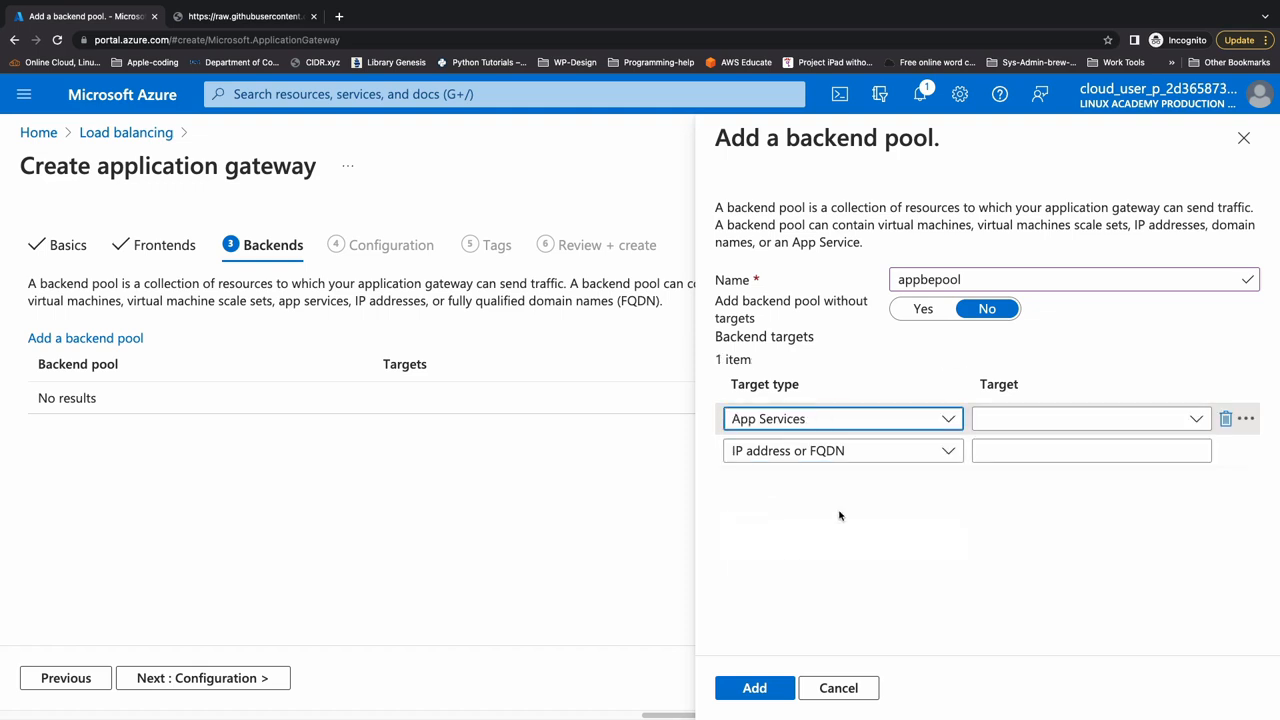
{"action": "left_click", "coordinate": [982, 418]}
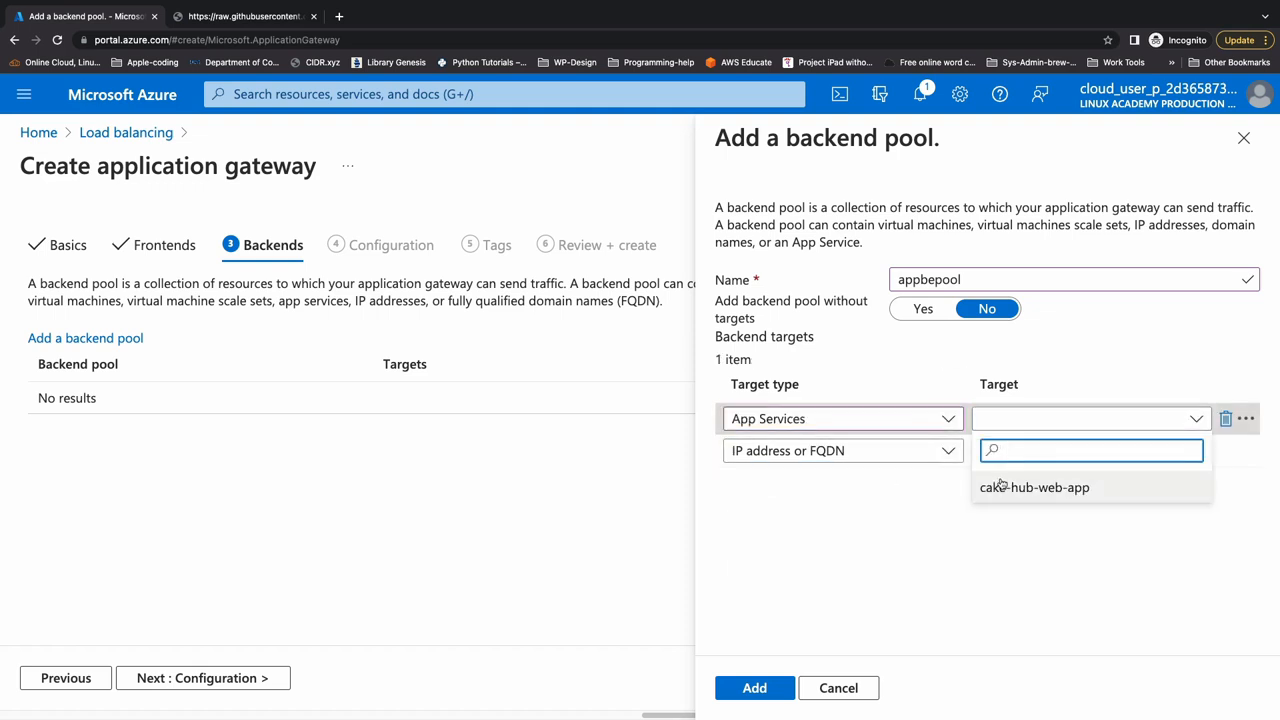
{"action": "left_click", "coordinate": [1035, 487]}
- Try adding the virtual machine target cake-hub-vm-nic-01 (10.60.0.4) to the backend pool, and remove that target
{"action": "left_click", "coordinate": [850, 450]}
{"action": "left_click", "coordinate": [894, 509]}
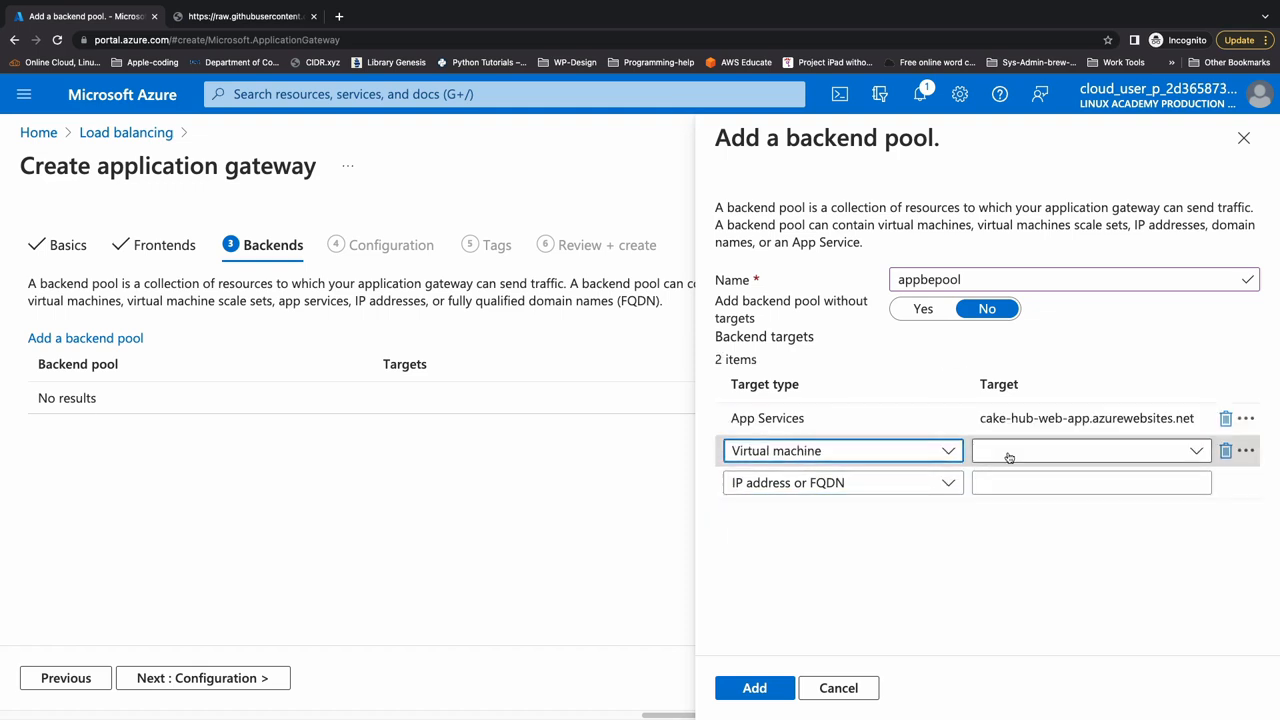
{"action": "left_click", "coordinate": [1008, 457]}
{"action": "left_click", "coordinate": [991, 547]}
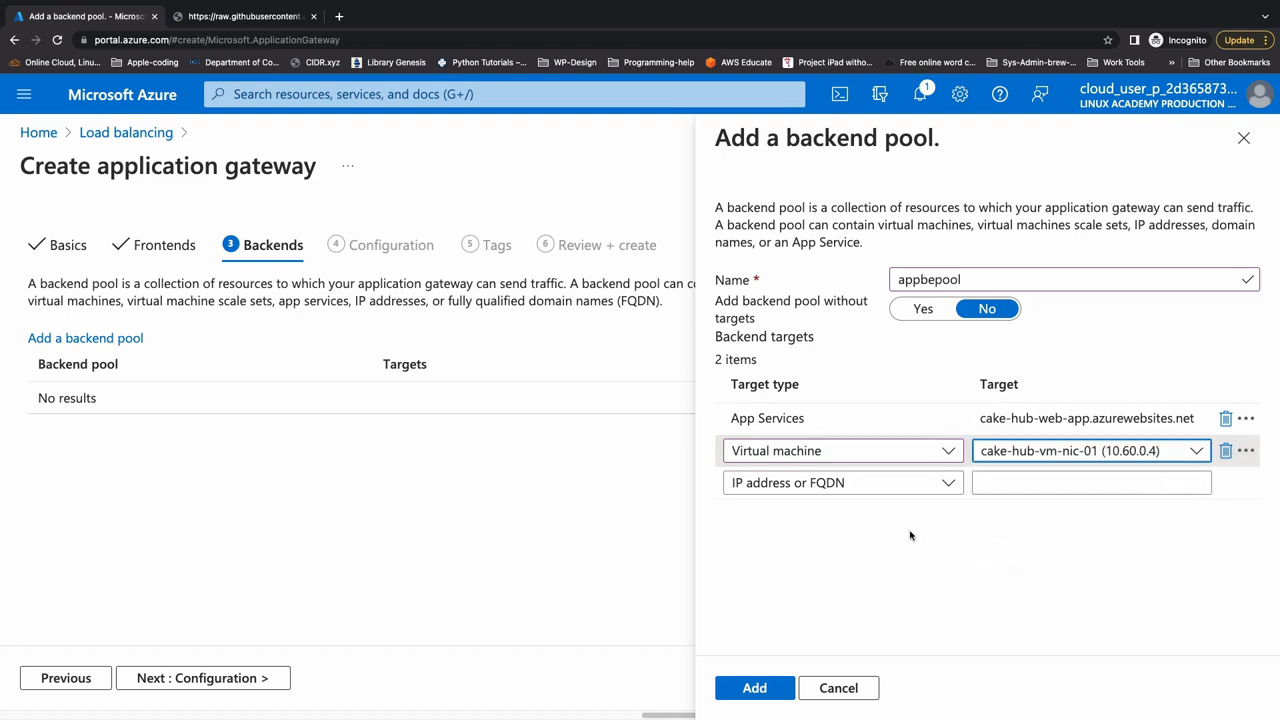
{"action": "left_click", "coordinate": [910, 536]}
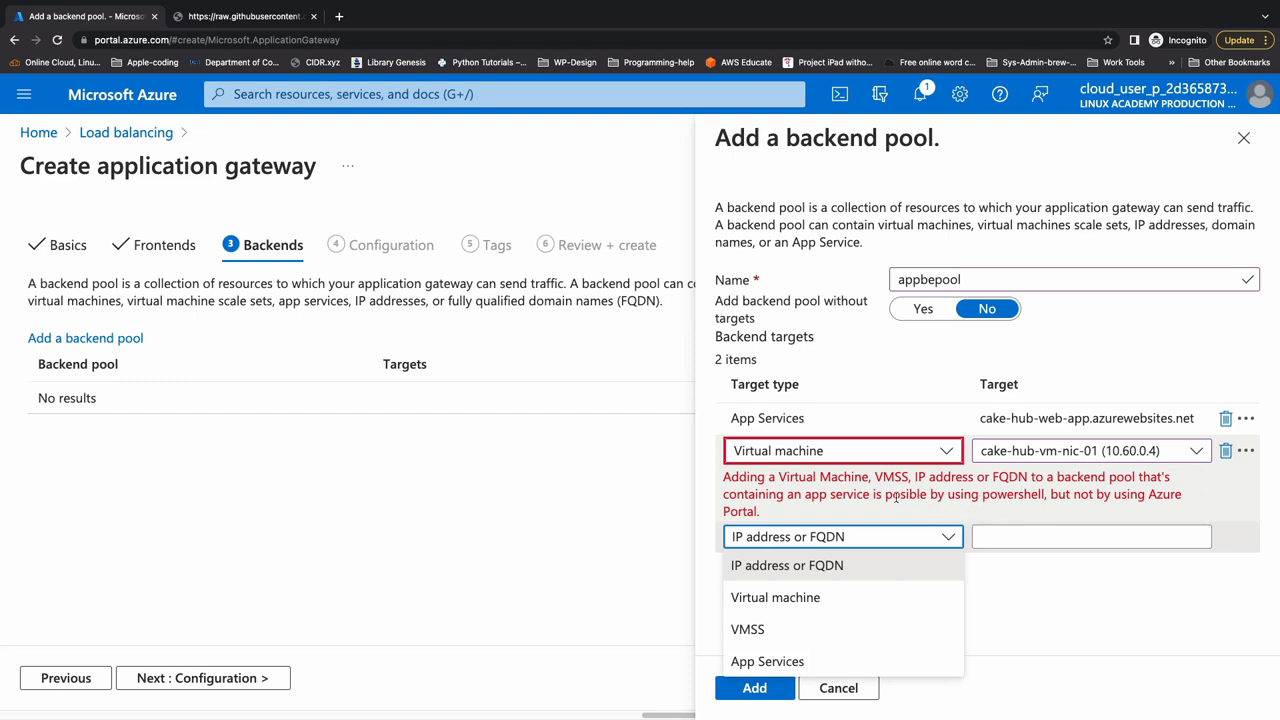
{"action": "left_click_drag", "start_coordinate": [901, 496], "coordinate": [925, 497]}
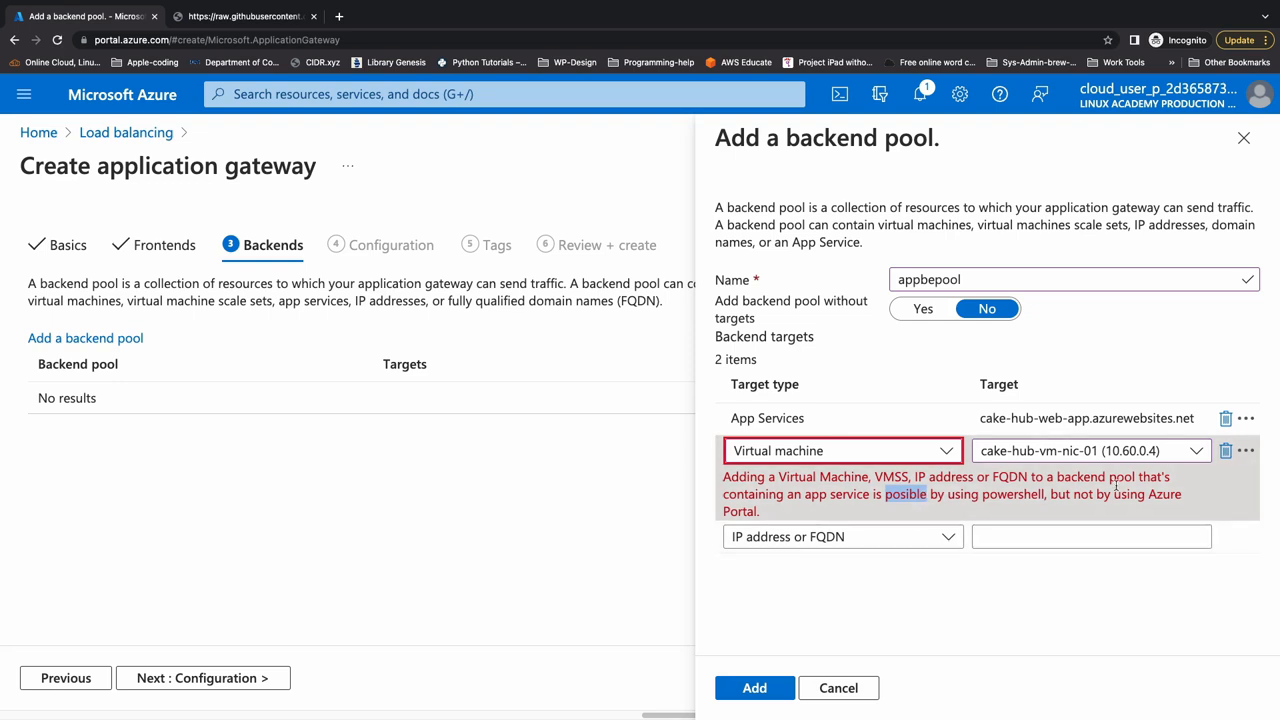
{"action": "left_click", "coordinate": [1226, 451]}
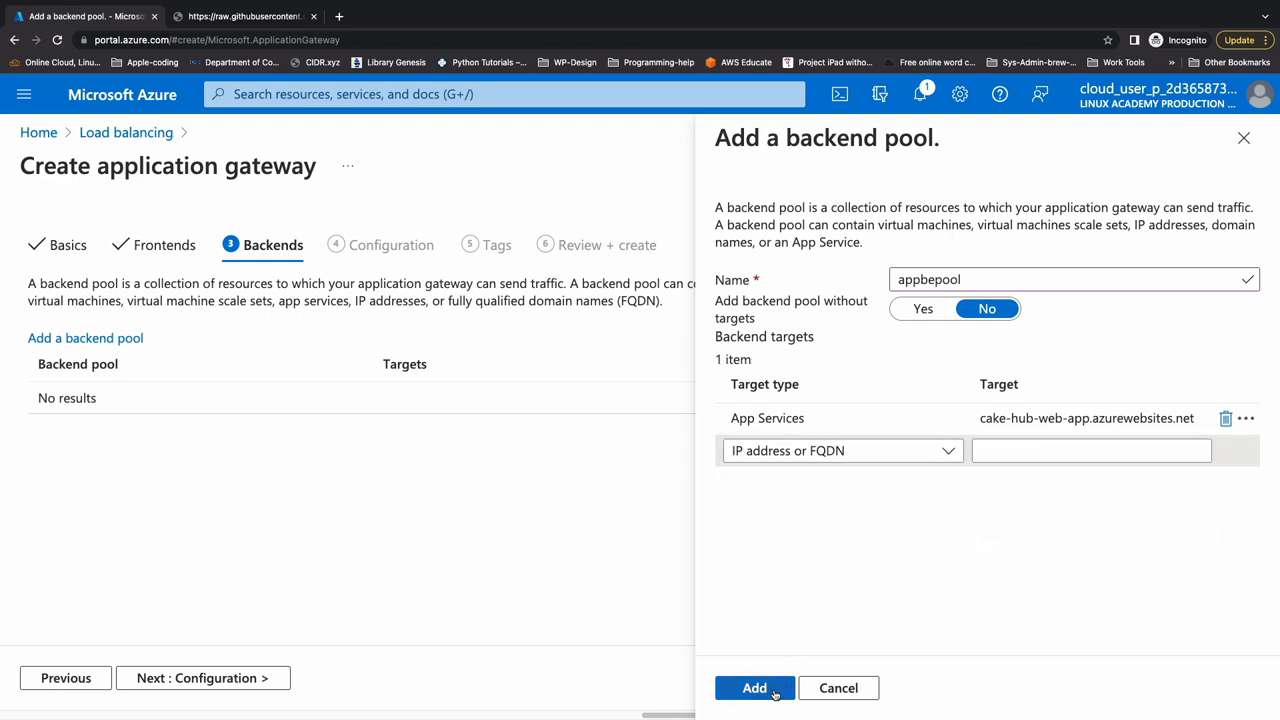
- Save the appbepool backend pool to the application gateway
{"action": "left_click", "coordinate": [774, 693]}
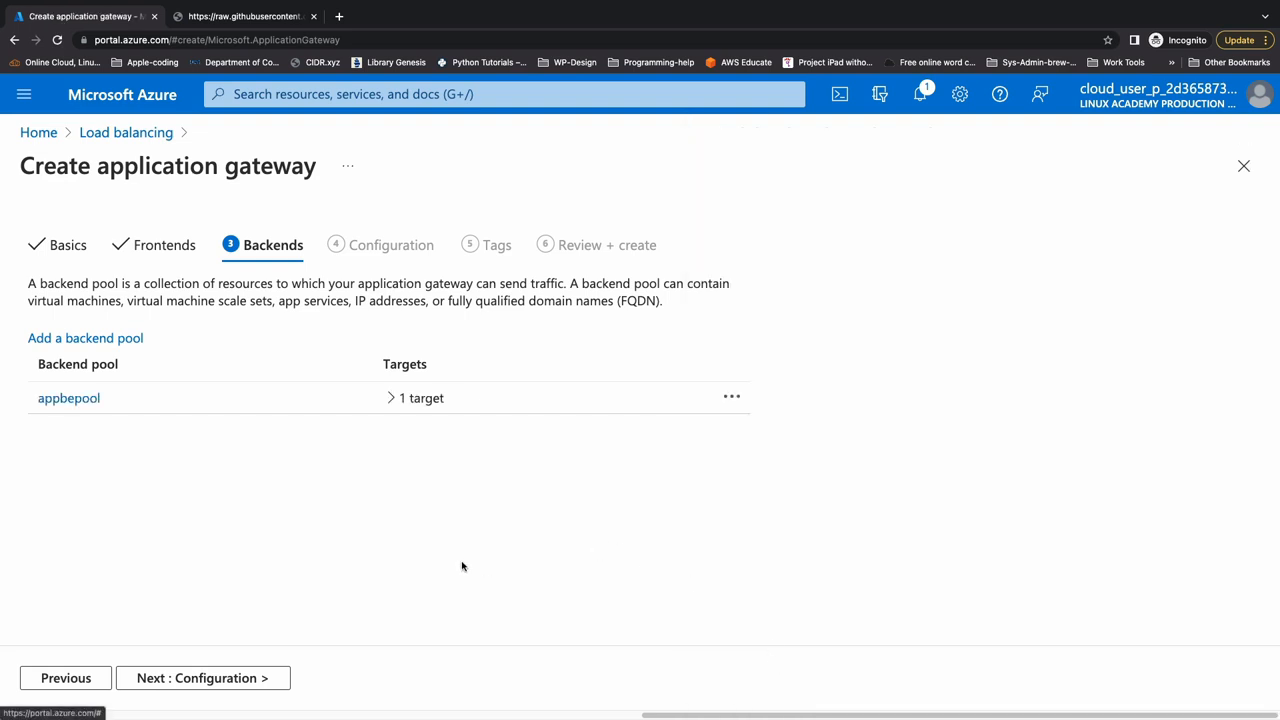
- Continue to the gateway configuration and start a routing rule named defaultroutingrule with priority 1
{"action": "left_click", "coordinate": [150, 678]}
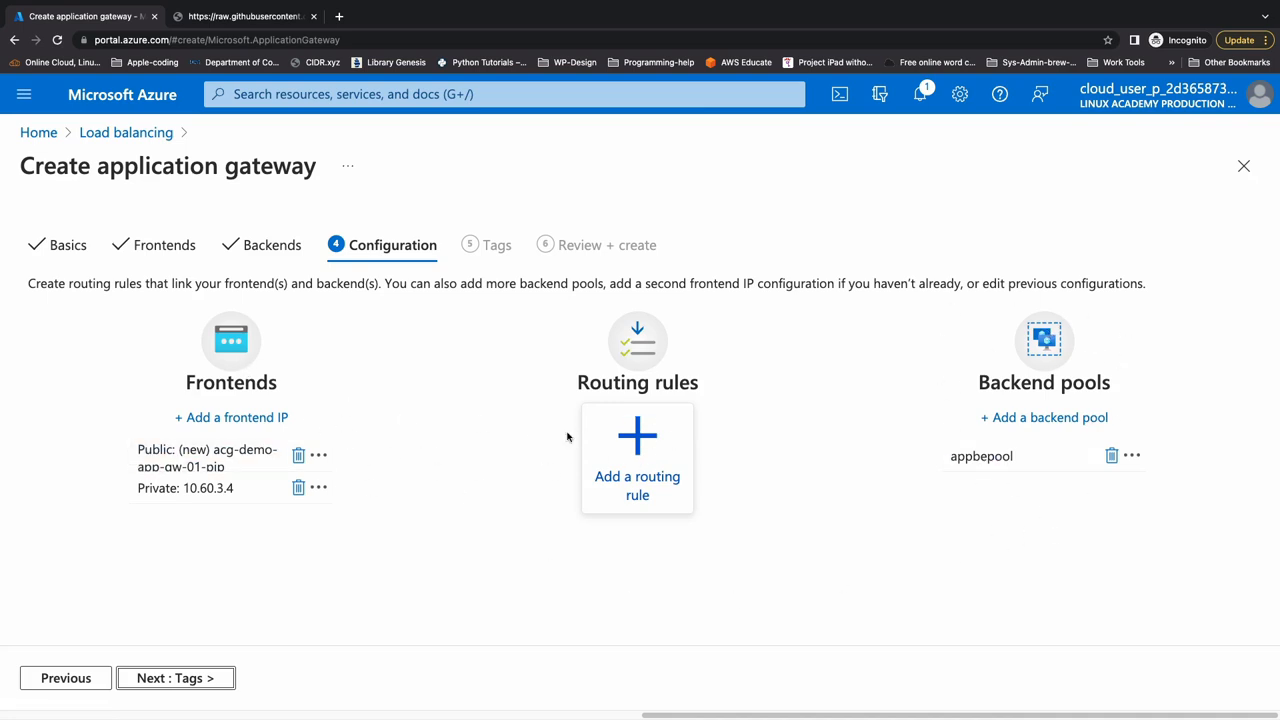
{"action": "left_click", "coordinate": [648, 446]}
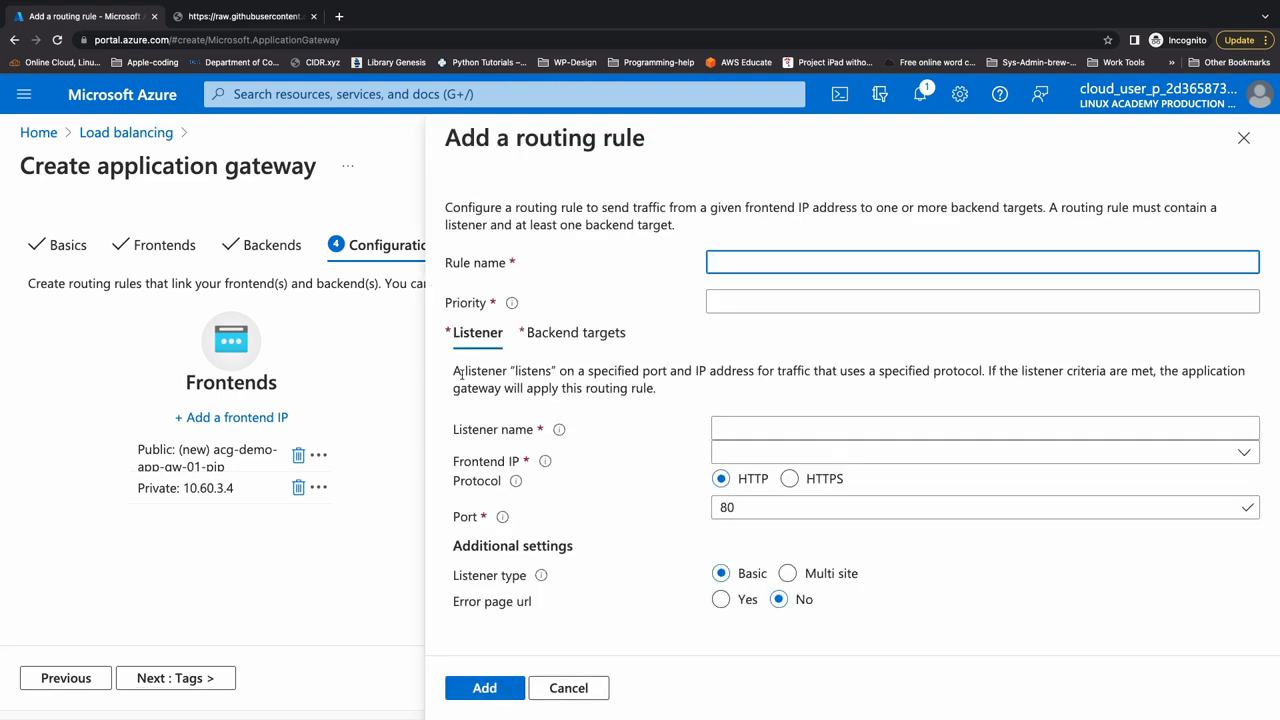
{"action": "type", "text": "default ro"}
{"action": "type", "text": "routin"}
{"action": "type", "text": "grule"}
{"action": "key", "text": "Tab"}
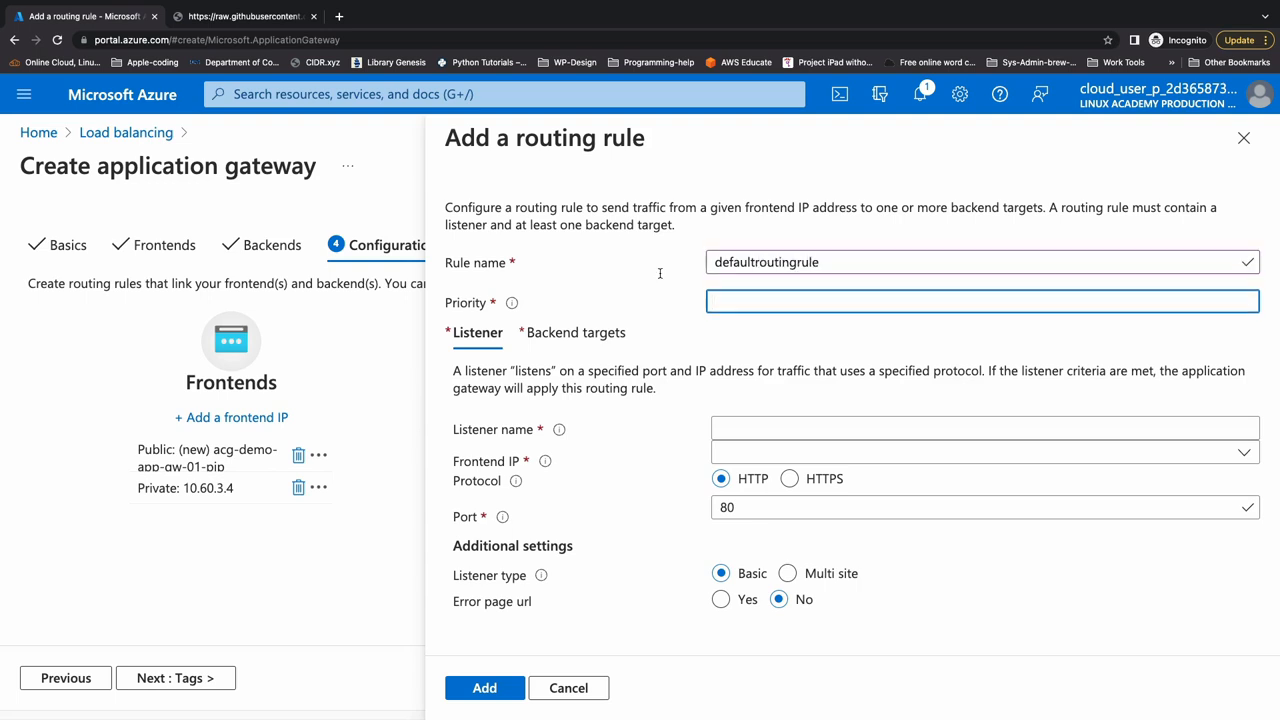
{"action": "mouse_move", "coordinate": [514, 304]}
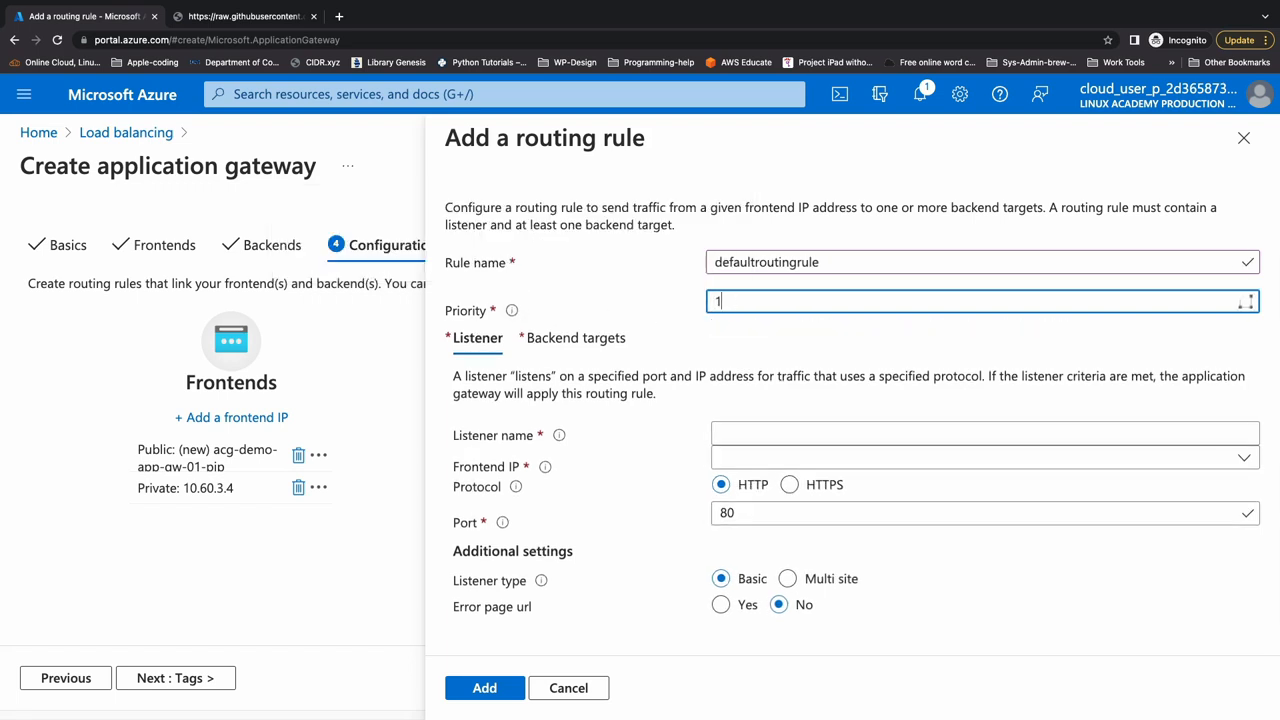
- Name the rule's listener listener1 and assign it the Public frontend IP
{"action": "left_click", "coordinate": [749, 431]}
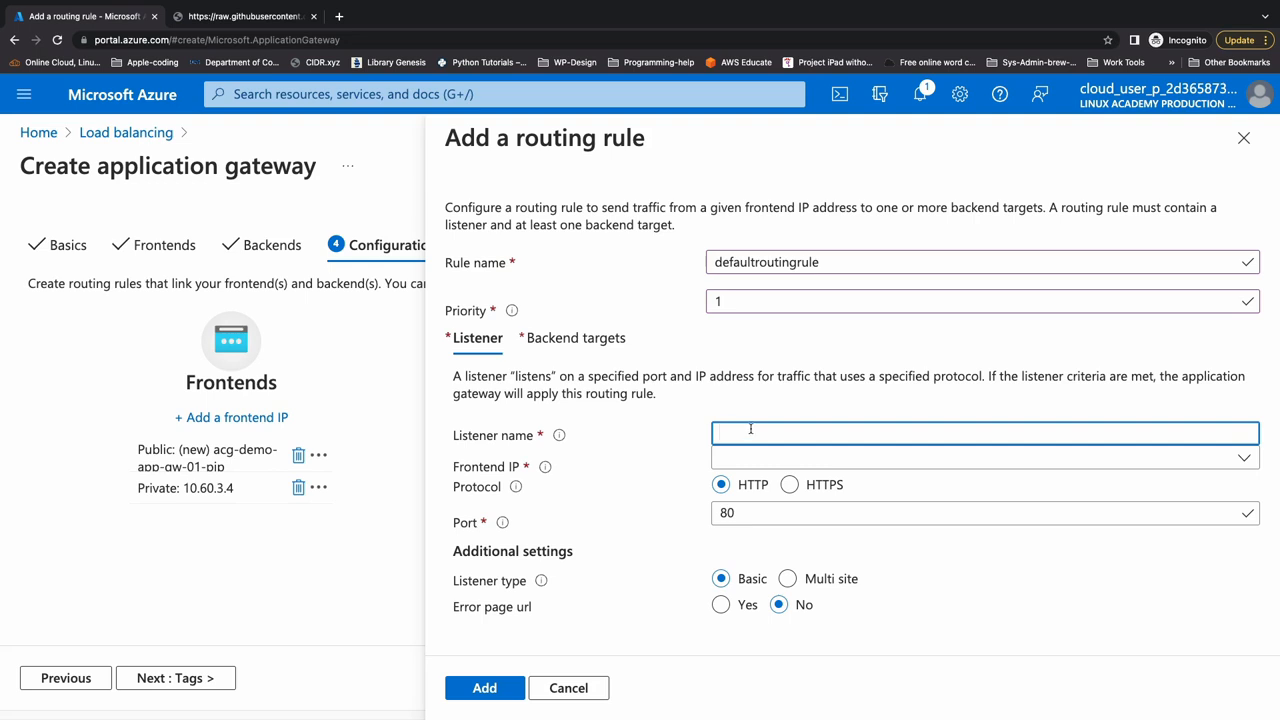
{"action": "type", "text": "listener1"}
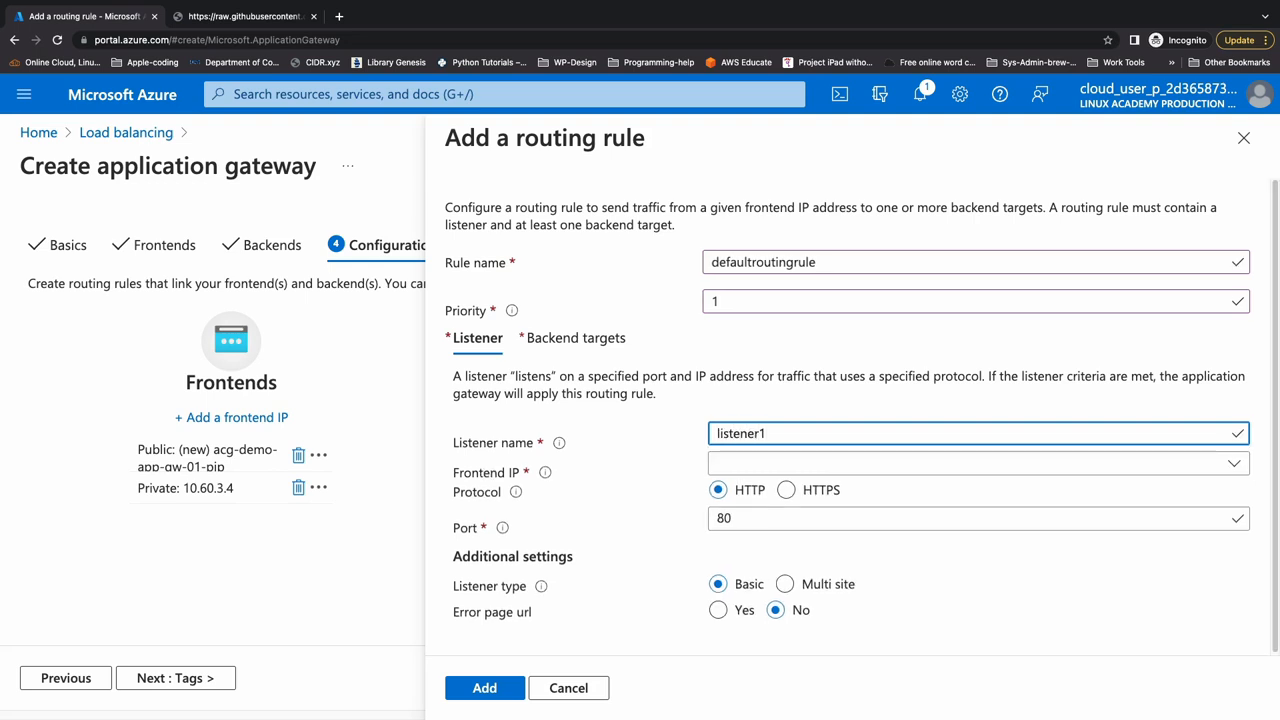
{"action": "key", "text": "Tab"}
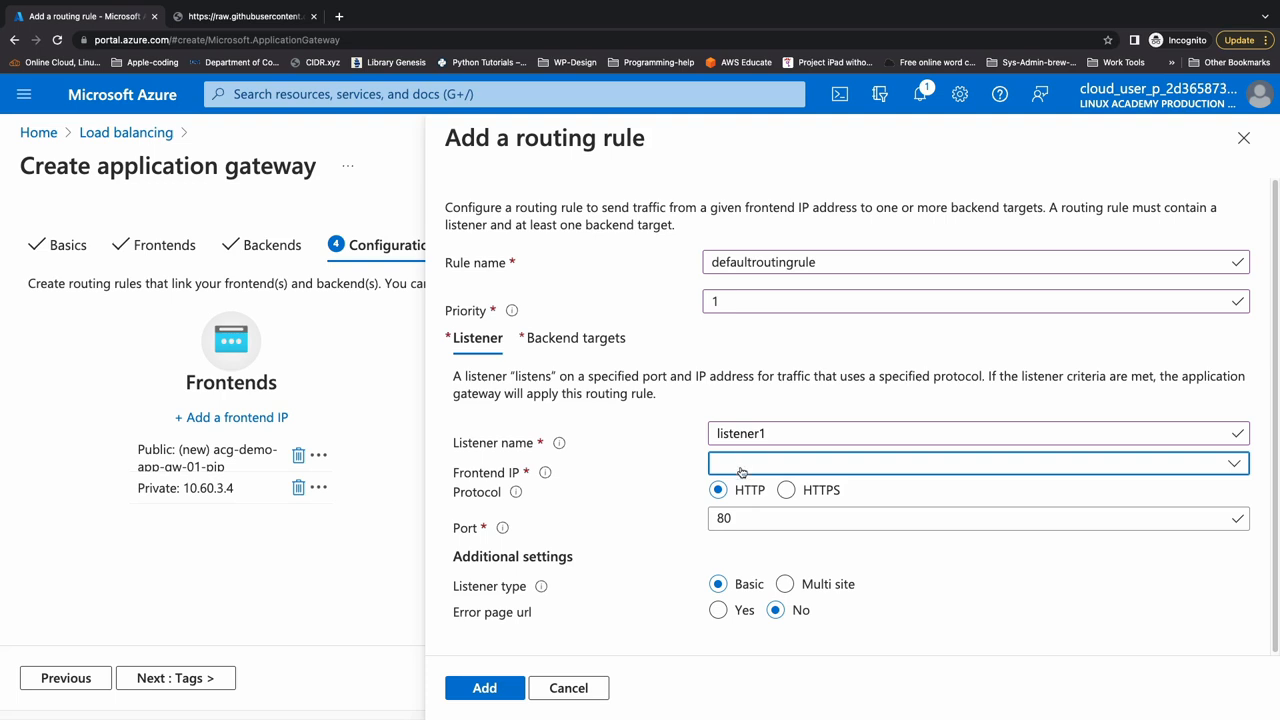
{"action": "left_click", "coordinate": [780, 467]}
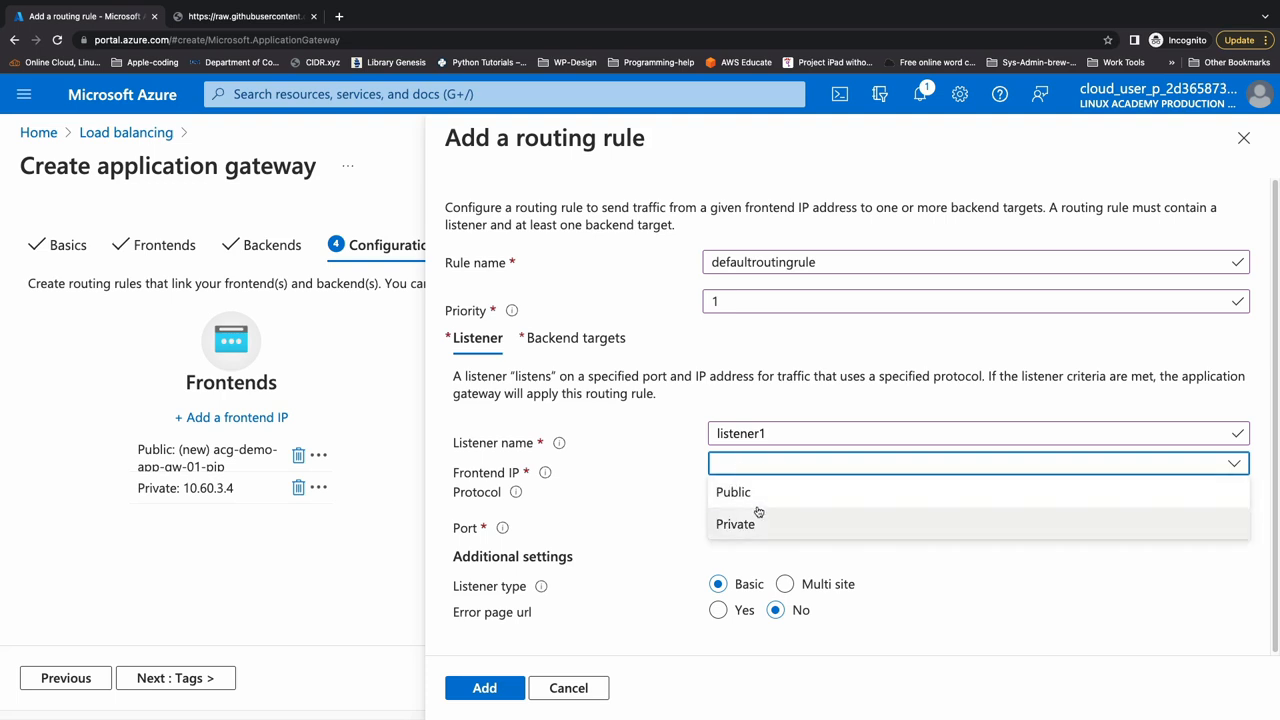
{"action": "left_click", "coordinate": [748, 491]}
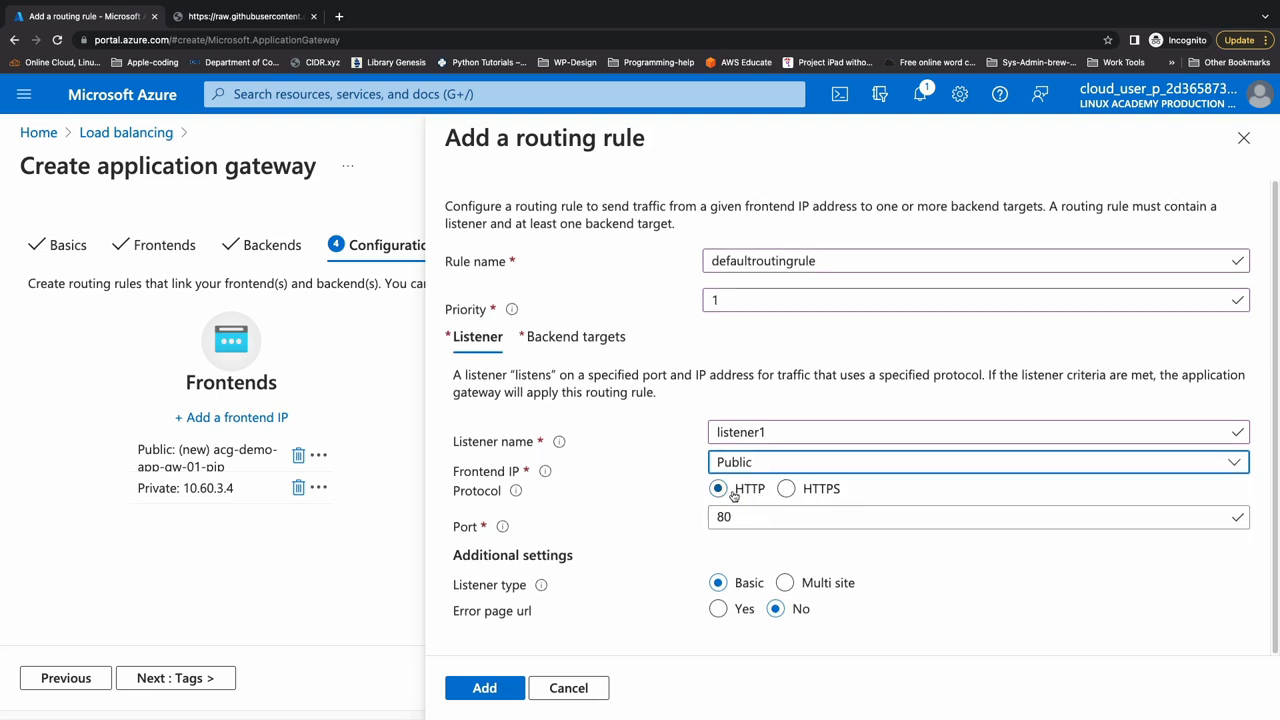
- Try the HTTPS protocol for the listener, and return it to HTTP on port 80
{"action": "left_click", "coordinate": [798, 490]}
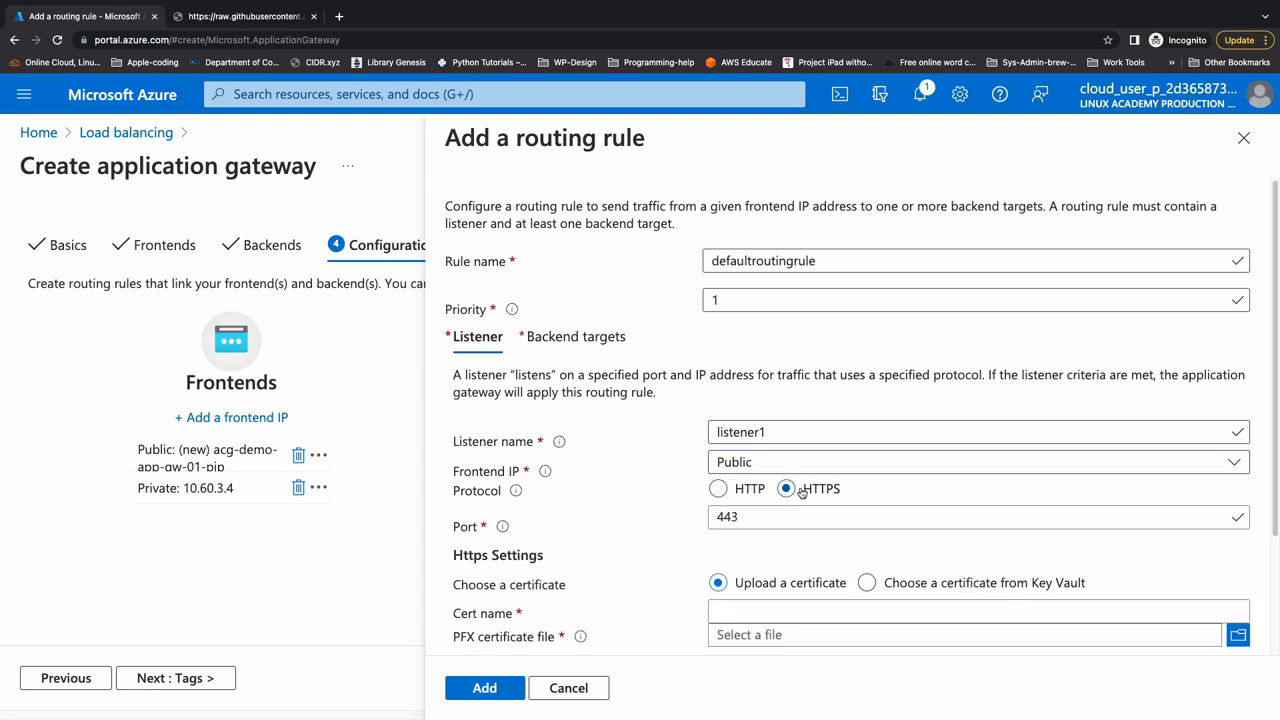
{"action": "scroll", "coordinate": [795, 500], "scroll_direction": "down", "scroll_amount": 3}
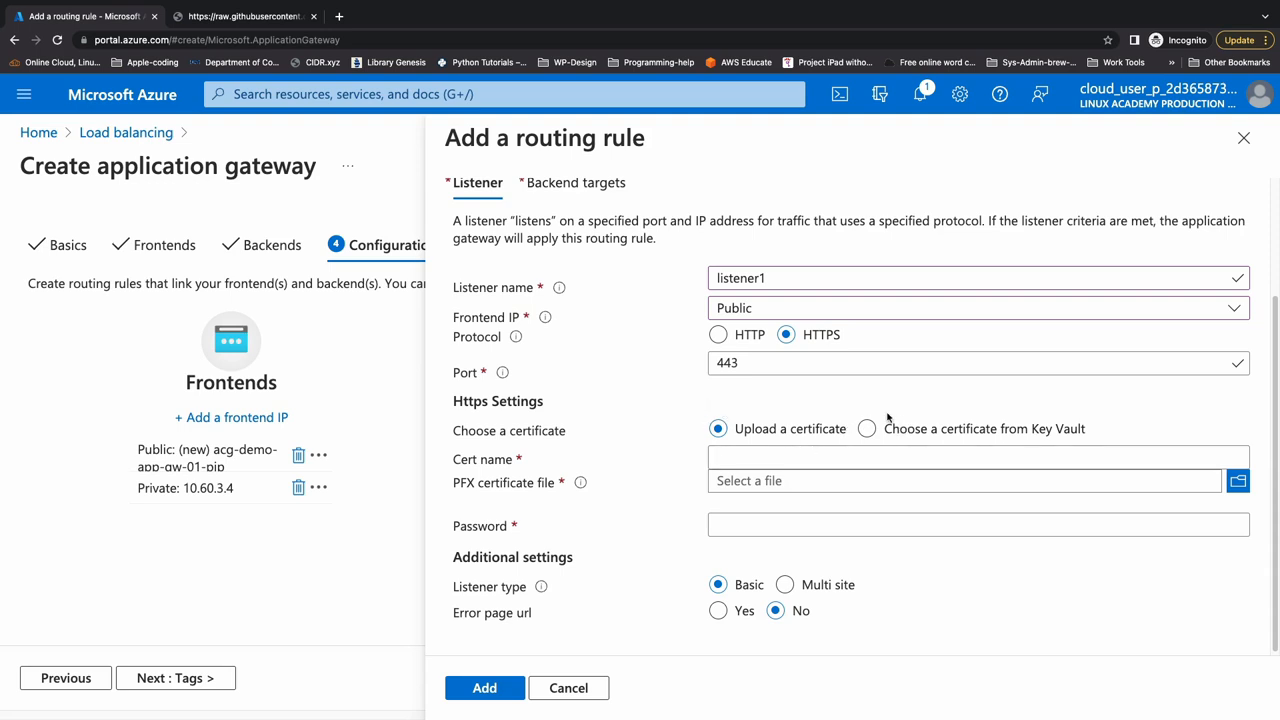
{"action": "left_click", "coordinate": [717, 334]}
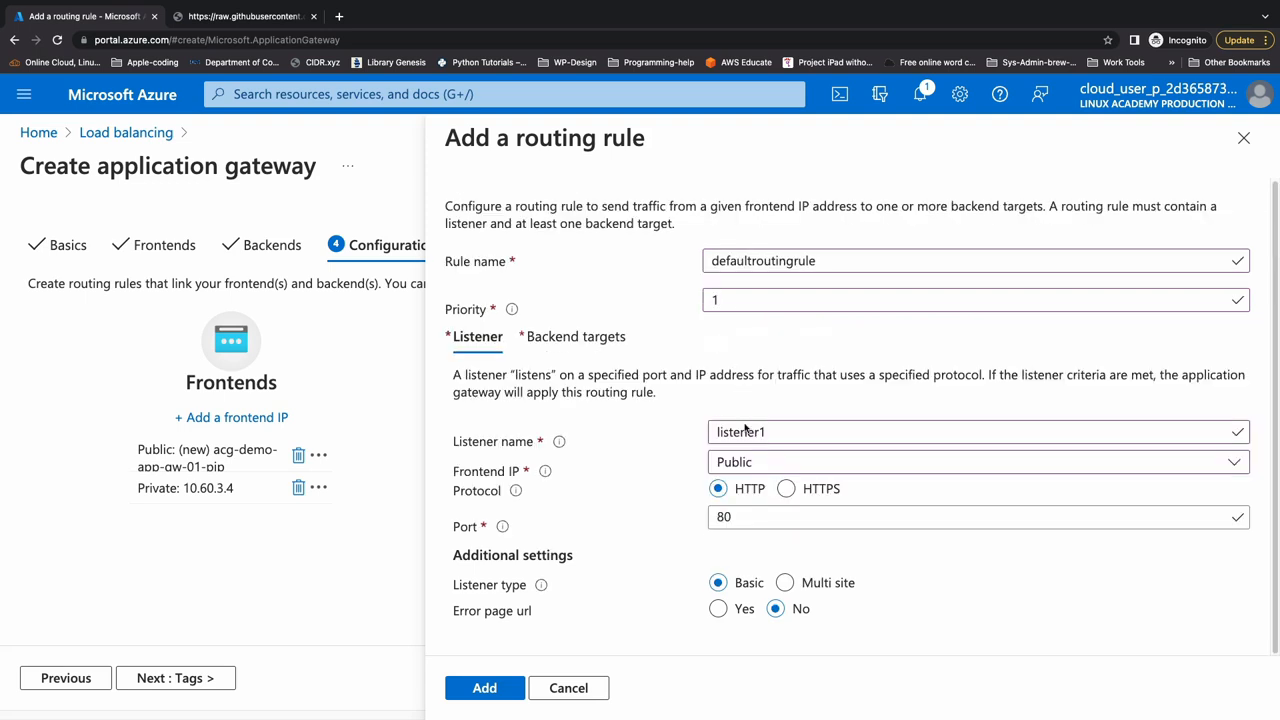
{"action": "double_click", "coordinate": [752, 514]}
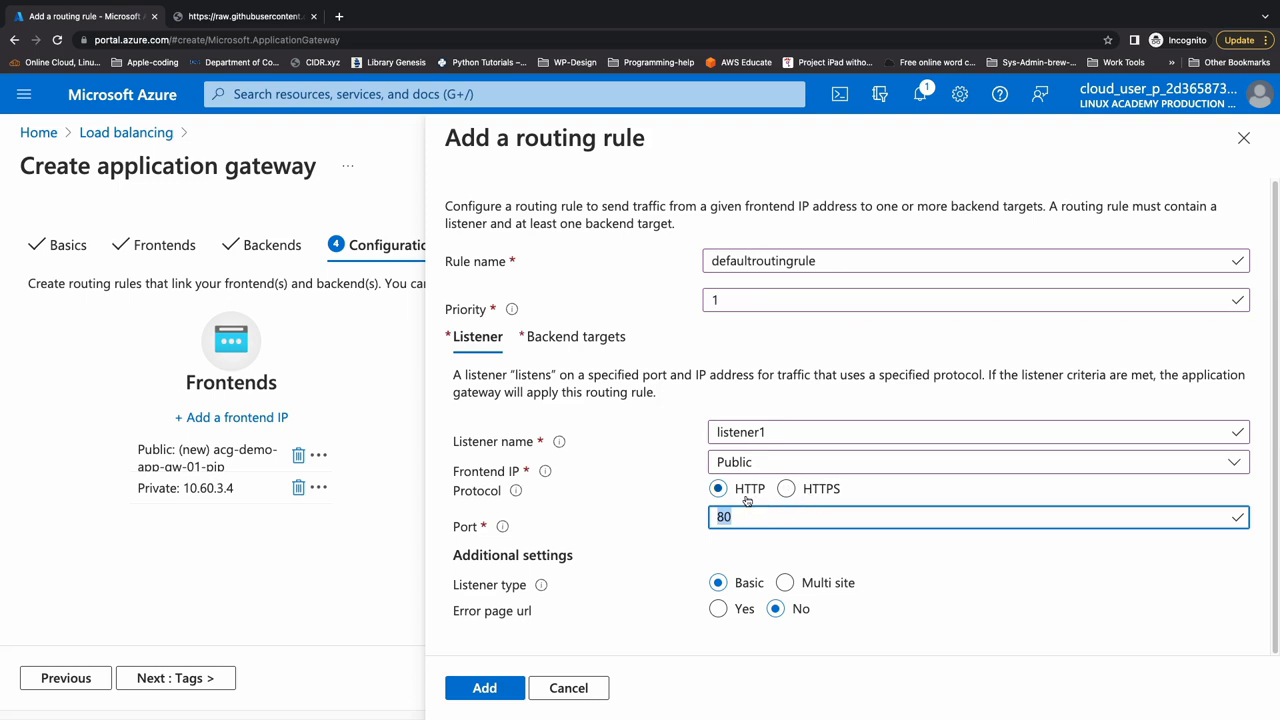
{"action": "left_click", "coordinate": [726, 548]}
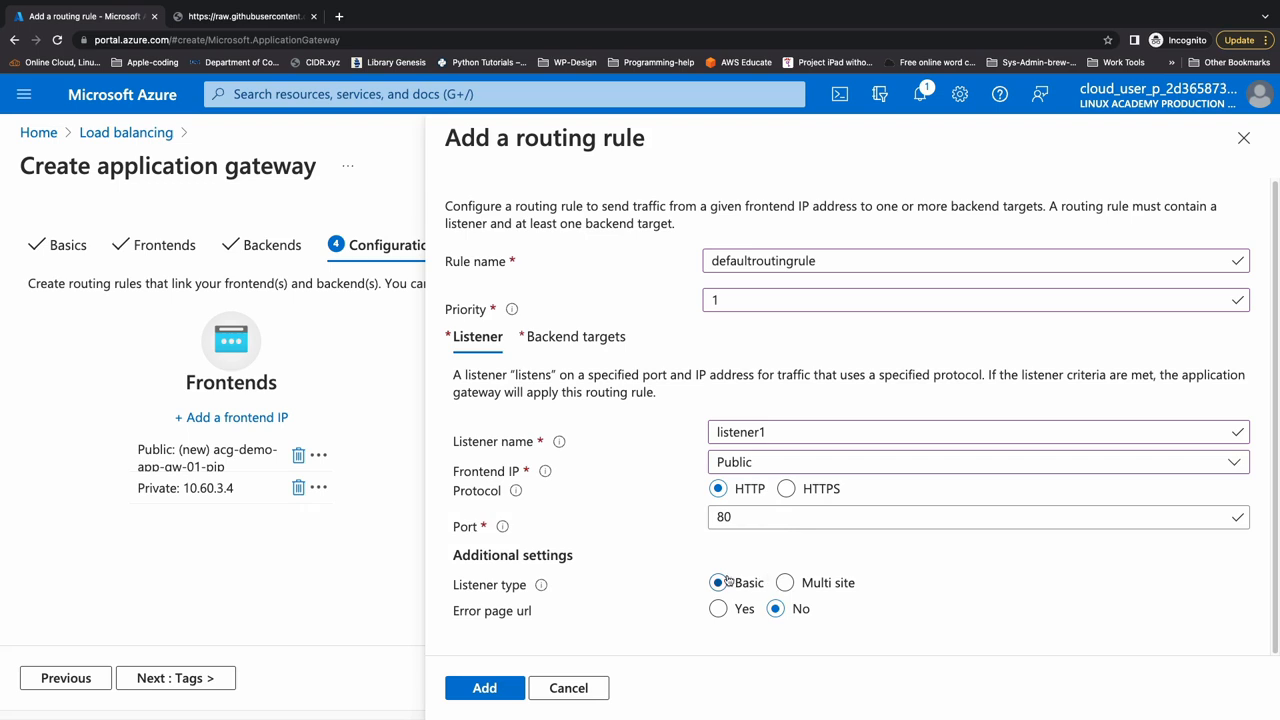
- Try the Multi site listener type with Multiple/Wildcard hosts, and return the listener type to Basic
{"action": "mouse_move", "coordinate": [547, 589]}
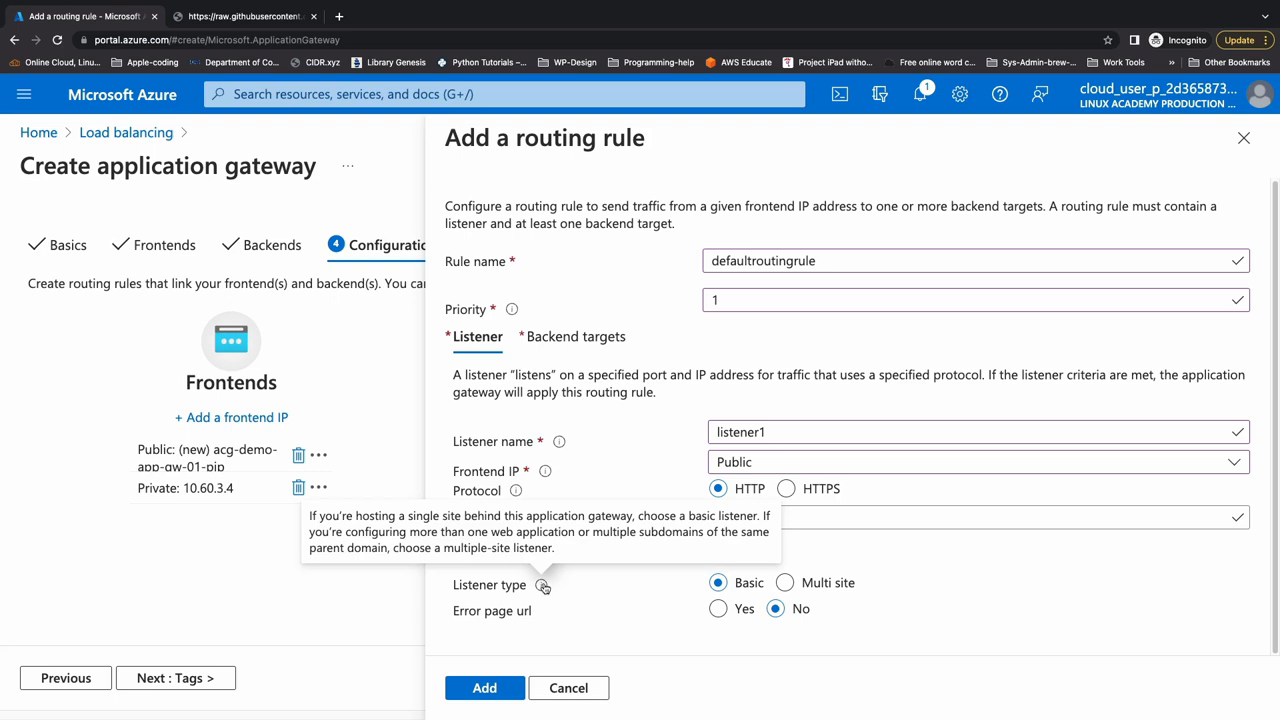
{"action": "left_click", "coordinate": [785, 583]}
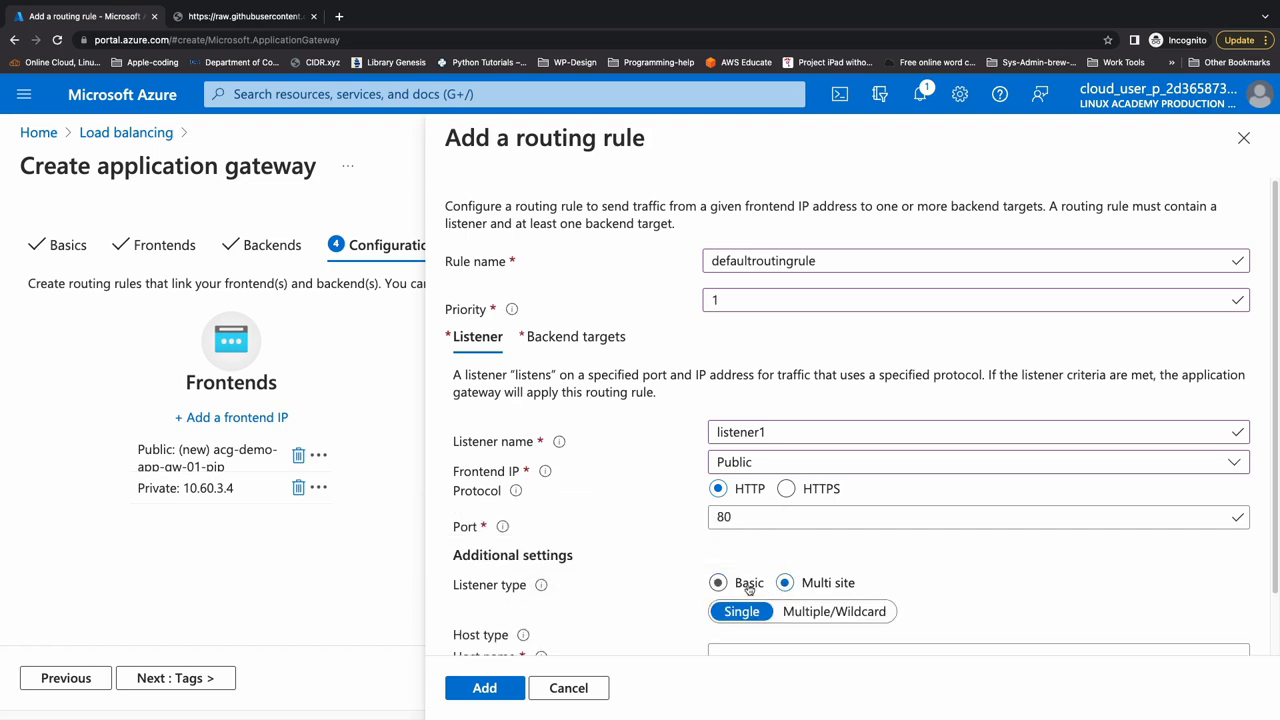
{"action": "scroll", "coordinate": [749, 590], "scroll_direction": "down", "scroll_amount": 1}
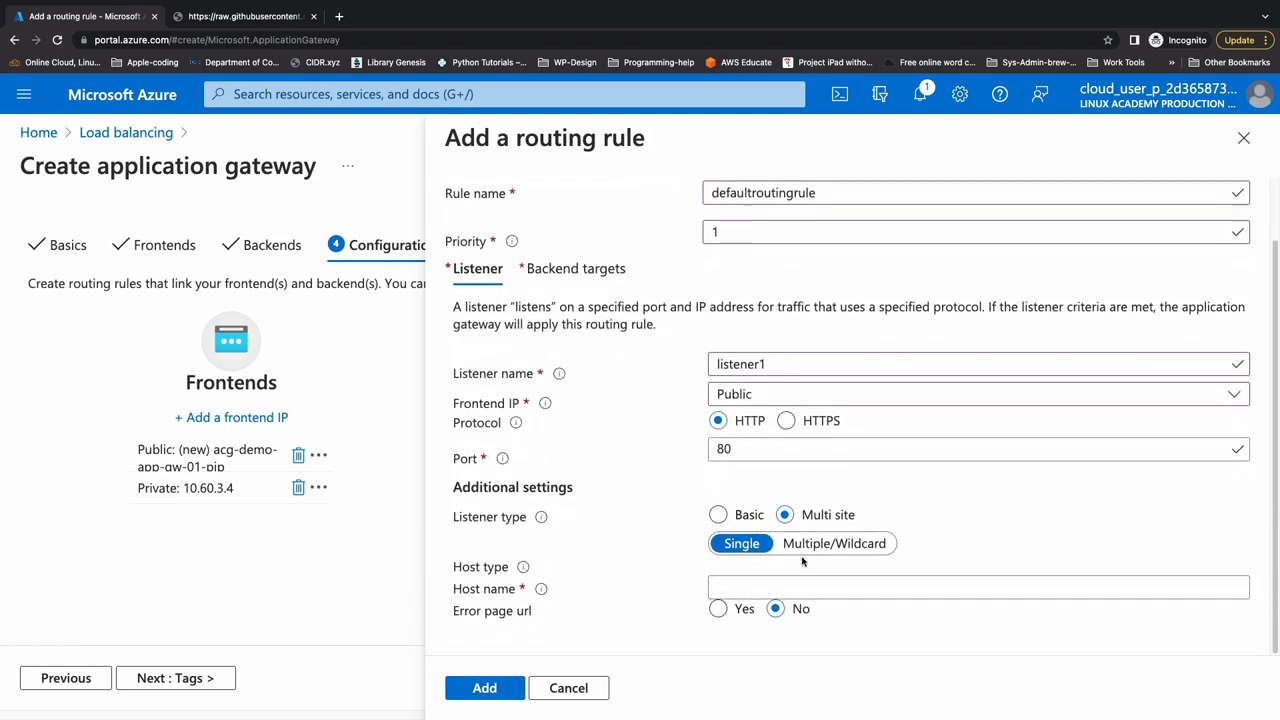
{"action": "left_click", "coordinate": [836, 548]}
{"action": "scroll", "coordinate": [690, 535], "scroll_direction": "down", "scroll_amount": 1}
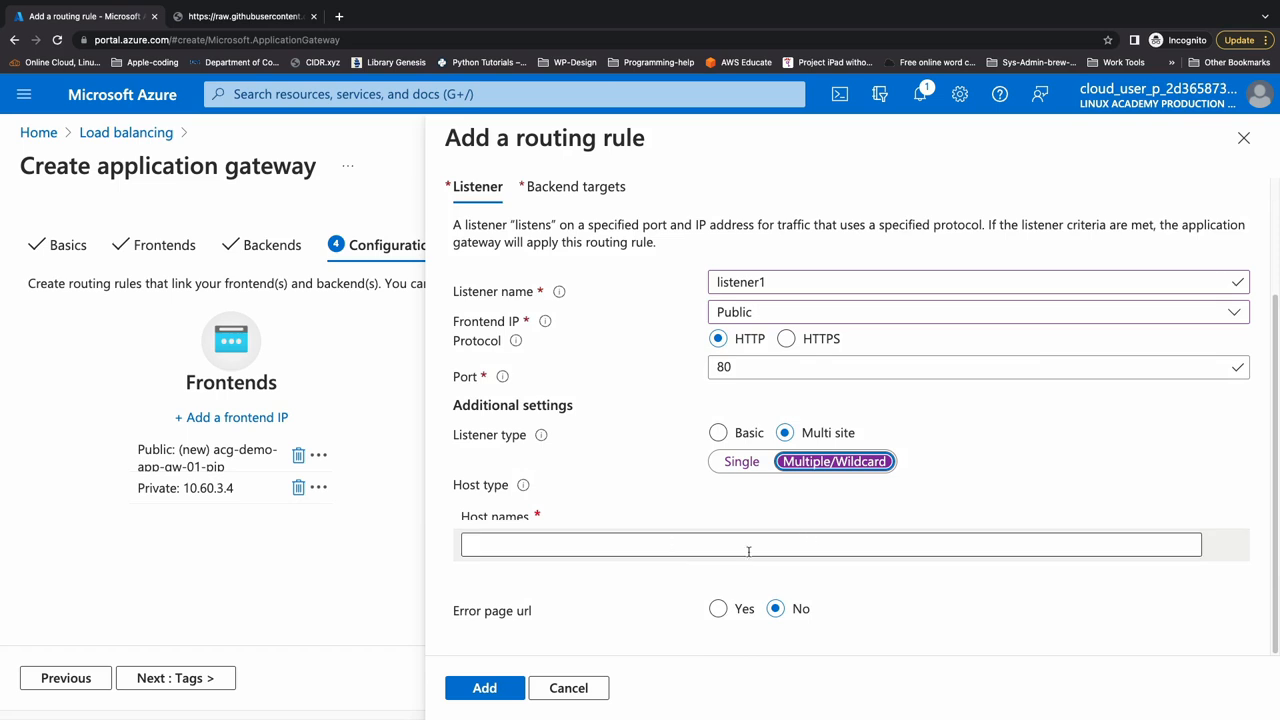
{"action": "left_click", "coordinate": [719, 434]}
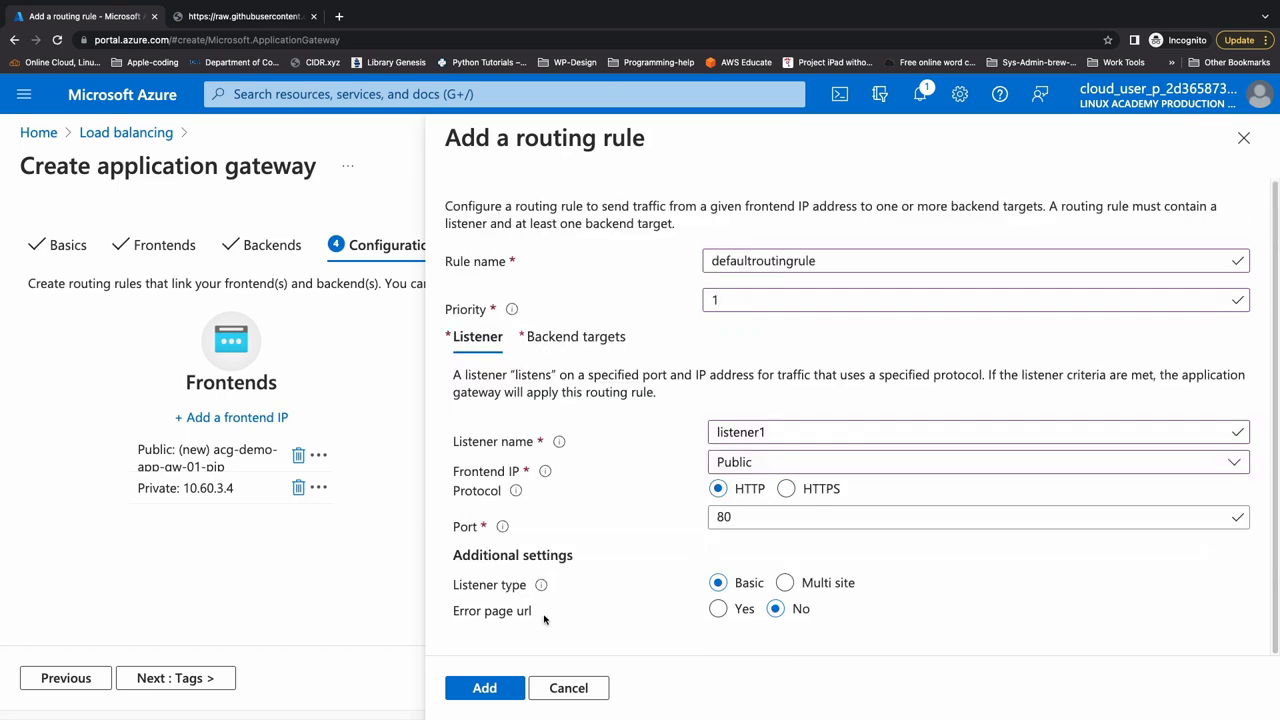
- Try enabling the listener's error page URLs, and set the option back to No
{"action": "left_click", "coordinate": [719, 609]}
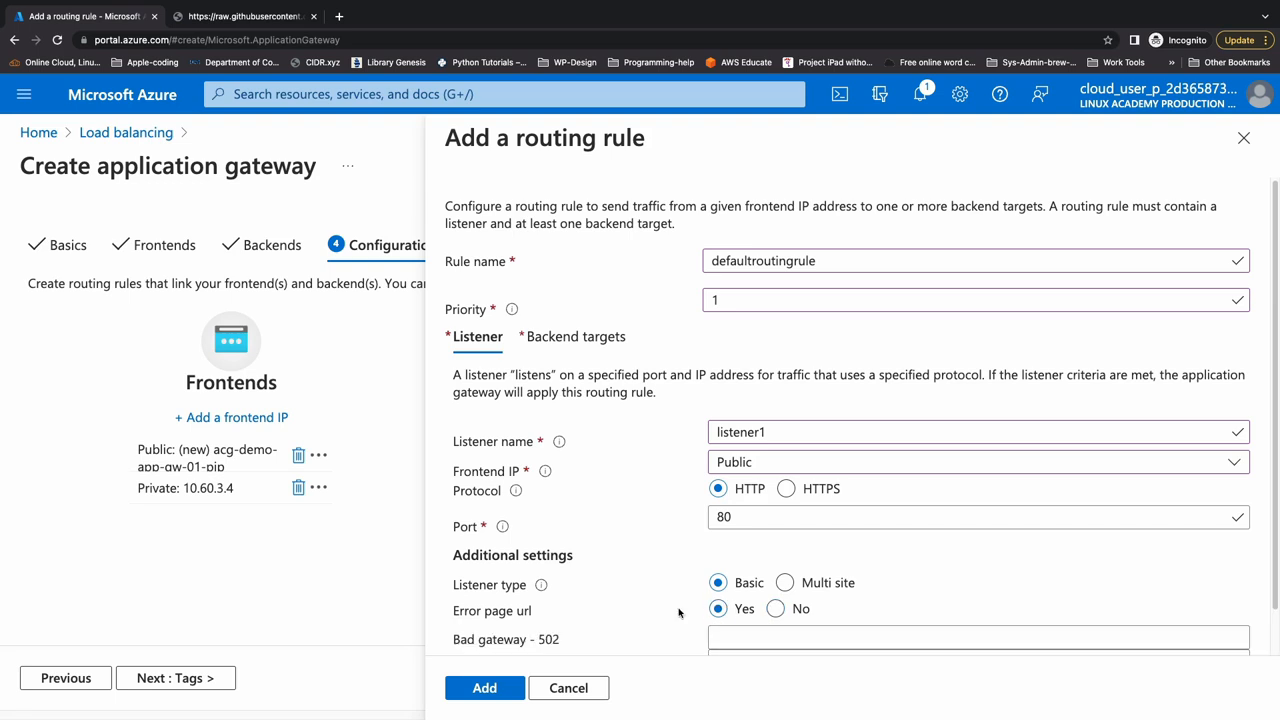
{"action": "scroll", "coordinate": [662, 610], "scroll_direction": "down", "scroll_amount": 1}
{"action": "scroll", "coordinate": [745, 607], "scroll_direction": "down", "scroll_amount": 1}
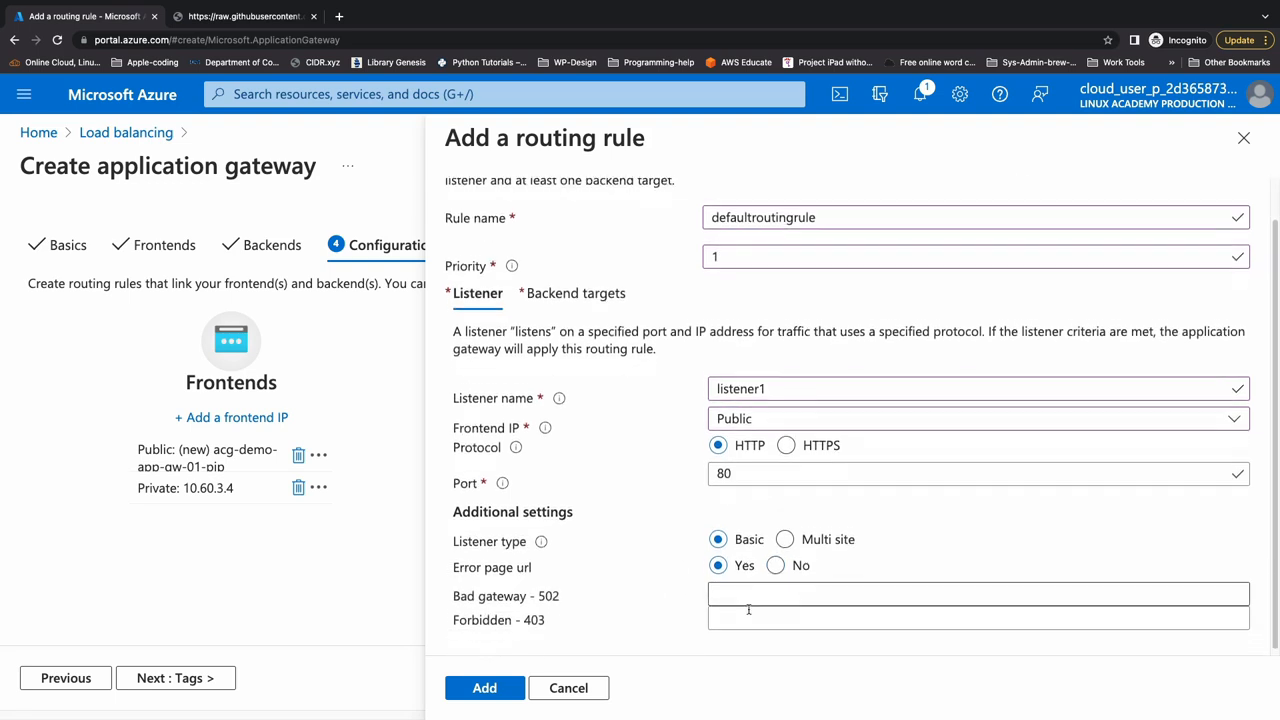
{"action": "left_click", "coordinate": [774, 564]}
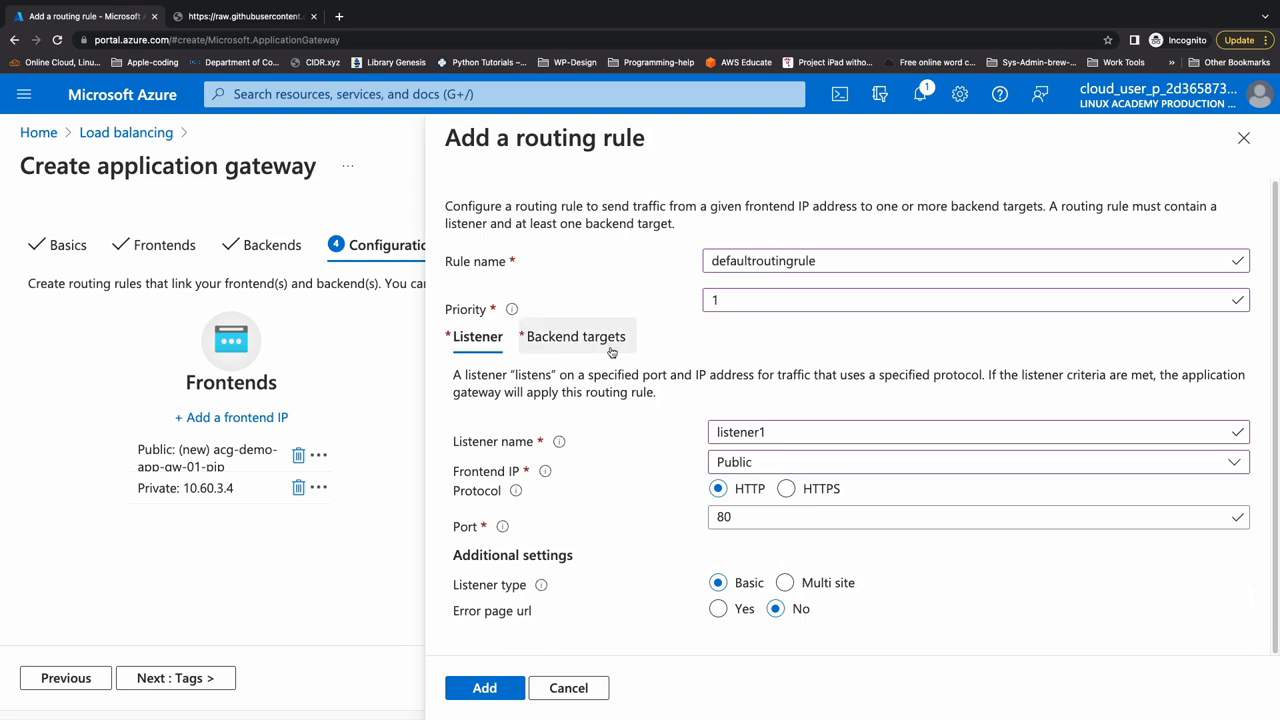
- Open the routing rule's backend targets and list the backend pools available as its target
{"action": "left_click", "coordinate": [575, 340]}
{"action": "scroll", "coordinate": [628, 498], "scroll_direction": "down", "scroll_amount": 2}
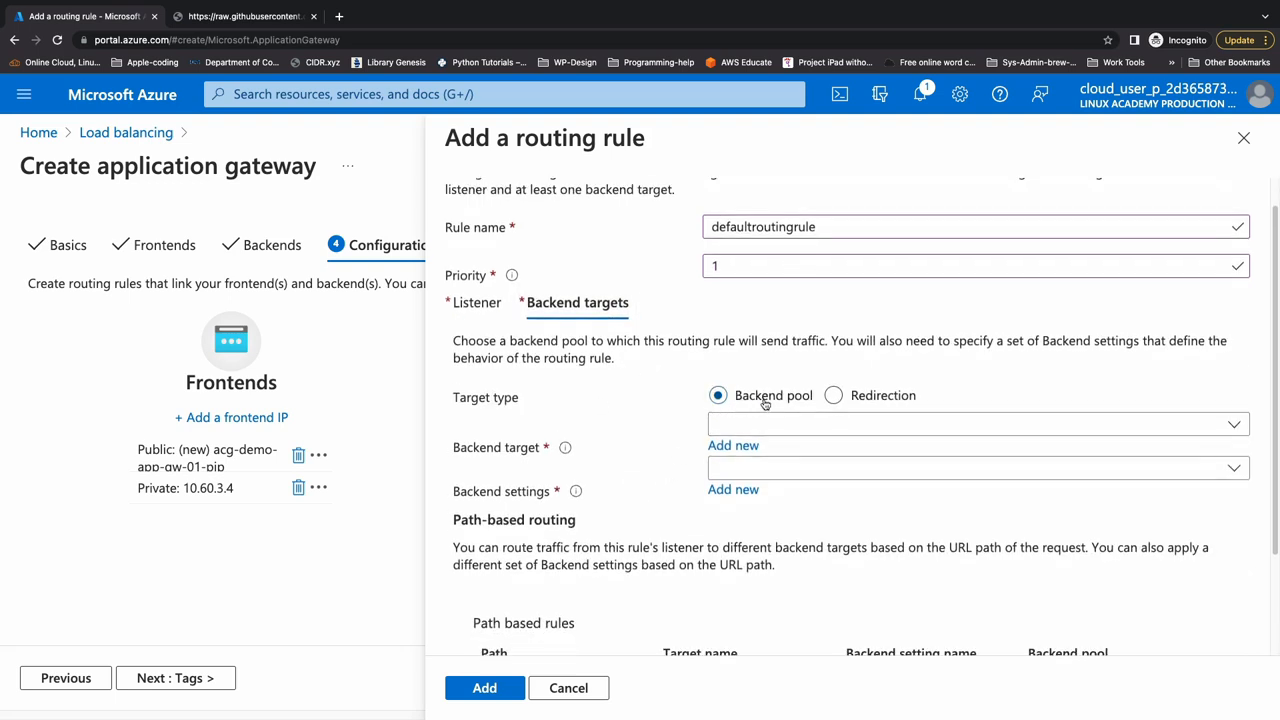
{"action": "left_click", "coordinate": [742, 424]}
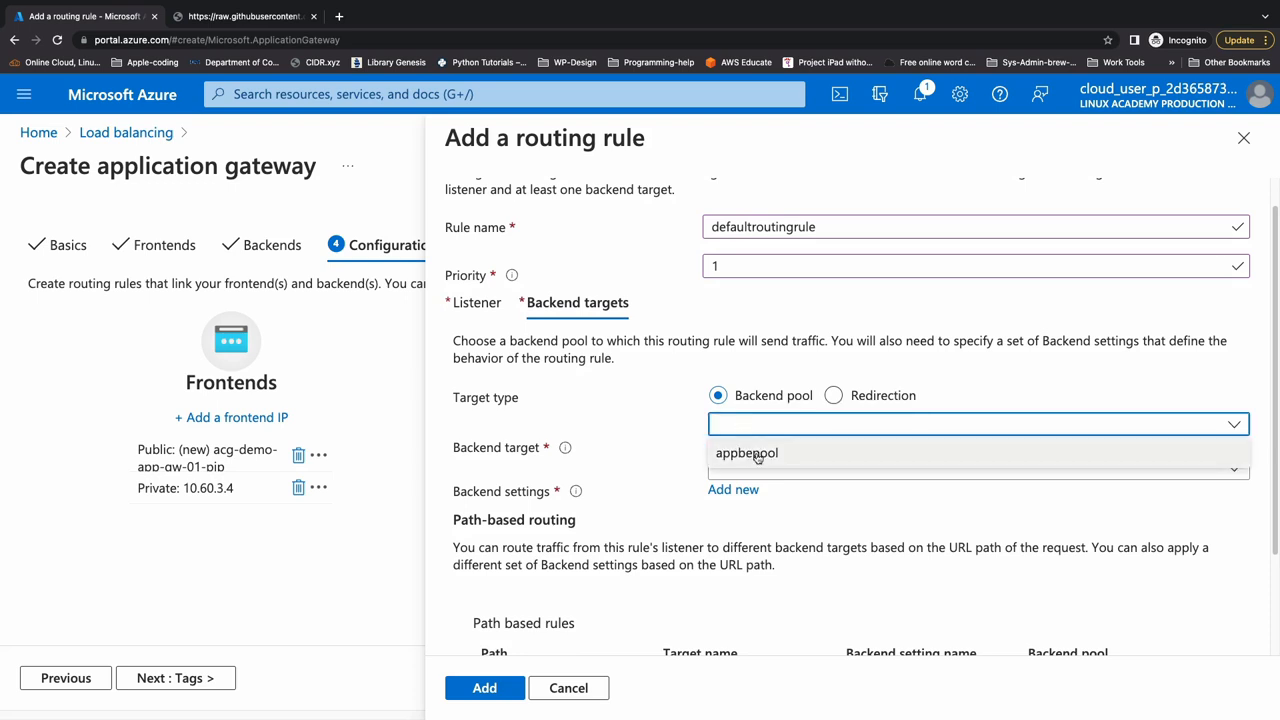
- Try the Redirection target type, checking its redirection types and target listeners, and return to Backend pool
{"action": "left_click", "coordinate": [836, 397]}
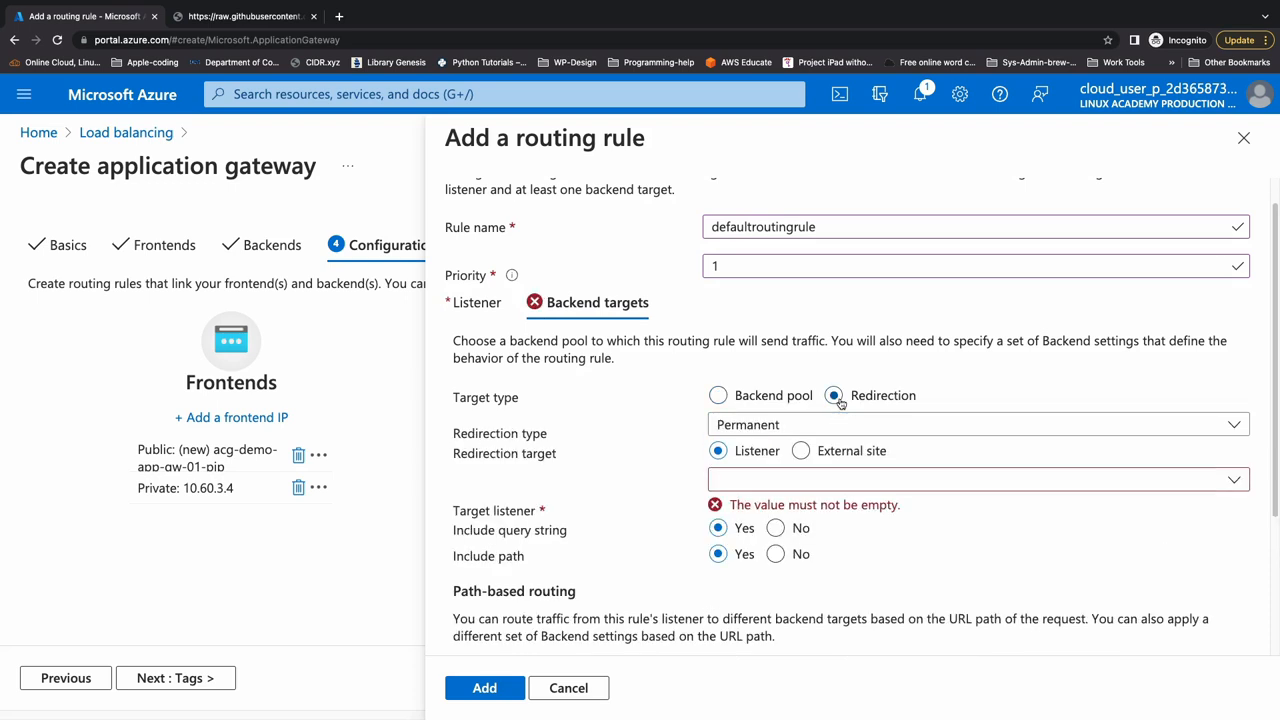
{"action": "left_click", "coordinate": [737, 428]}
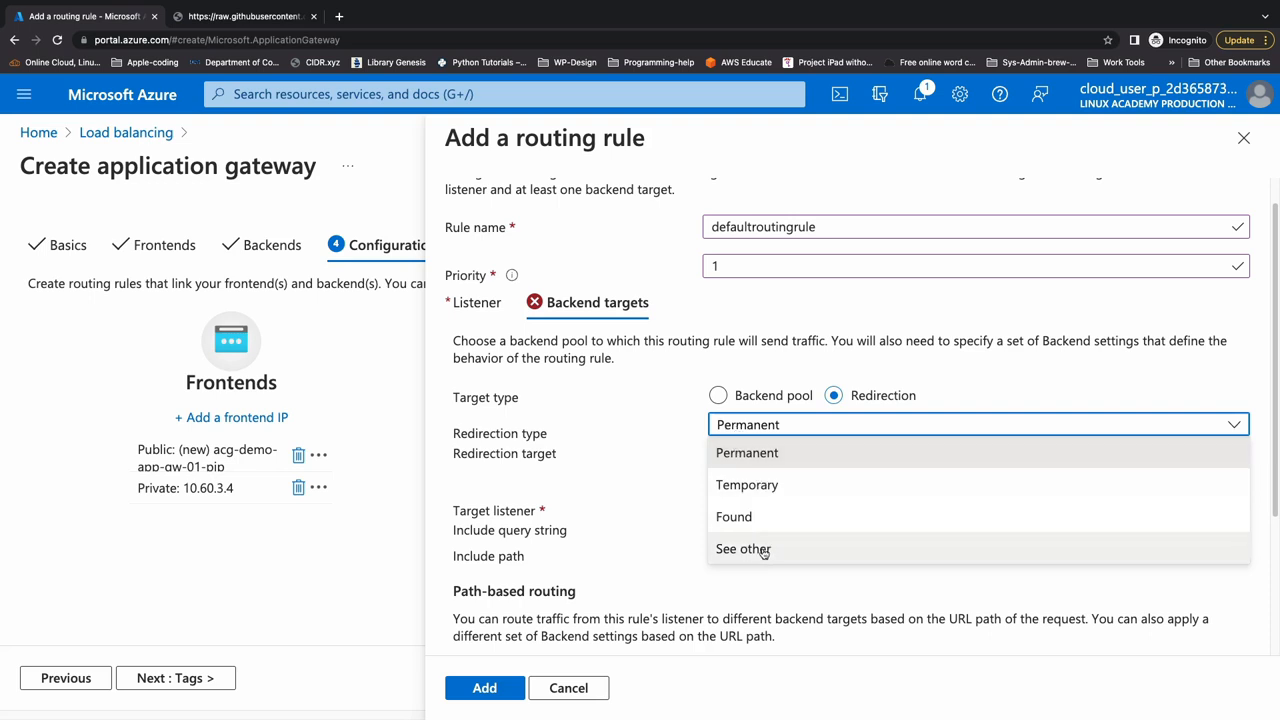
{"action": "left_click", "coordinate": [678, 456]}
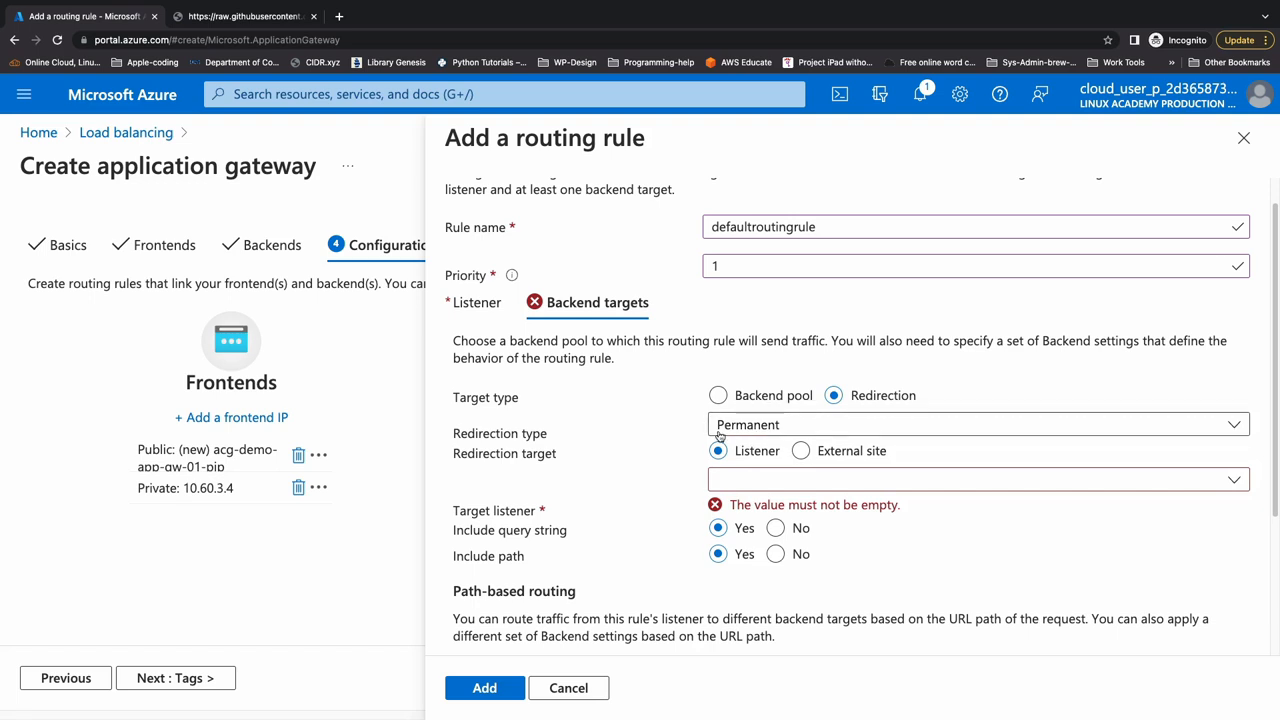
{"action": "left_click", "coordinate": [778, 484]}
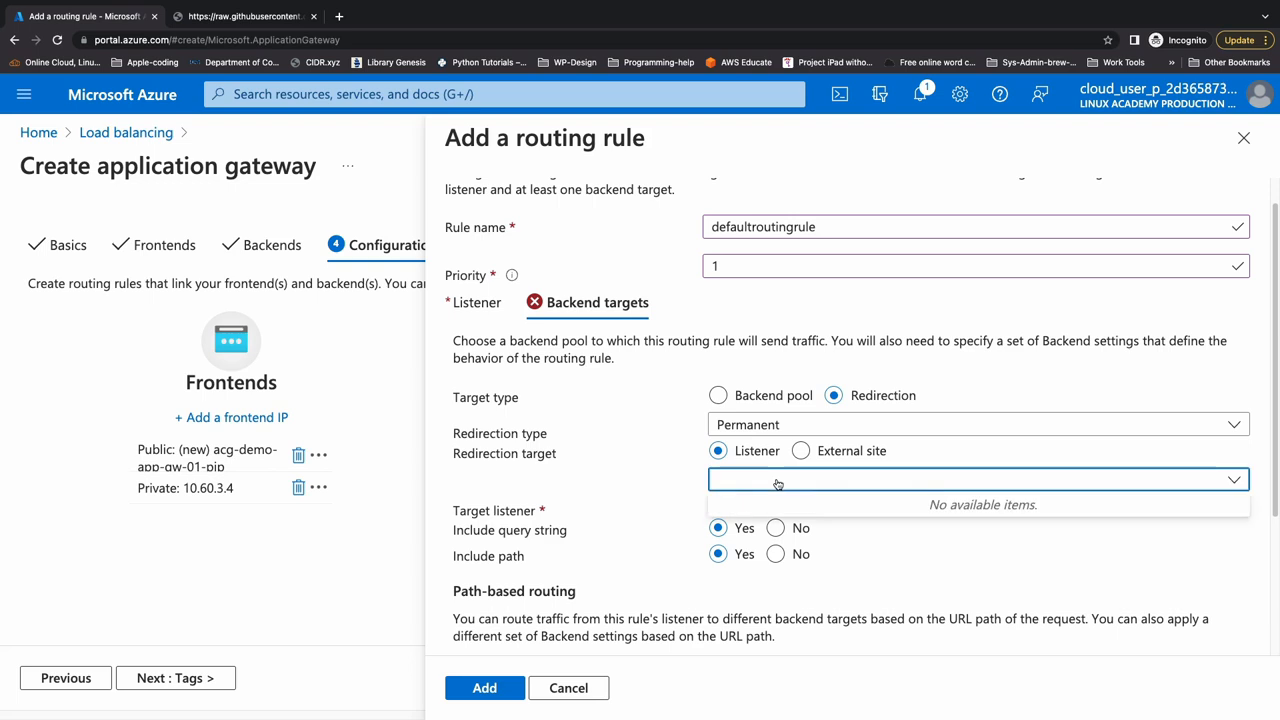
{"action": "left_click", "coordinate": [678, 472]}
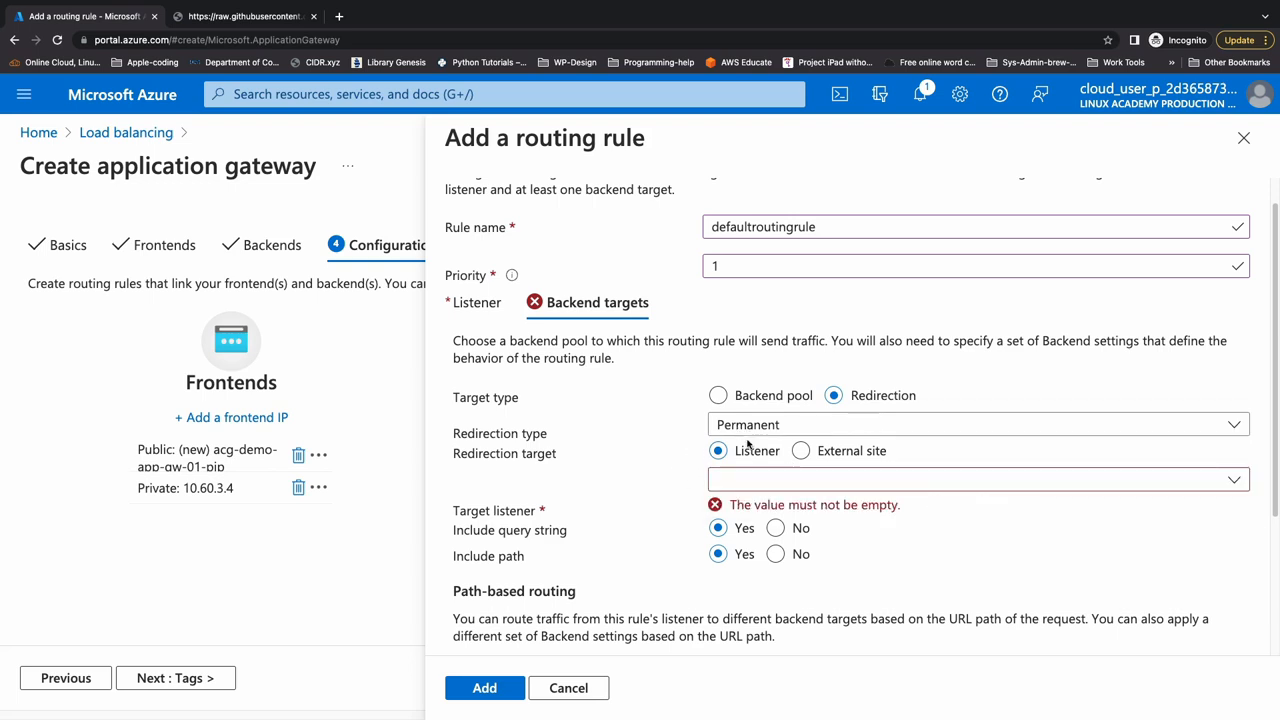
{"action": "left_click", "coordinate": [719, 396]}
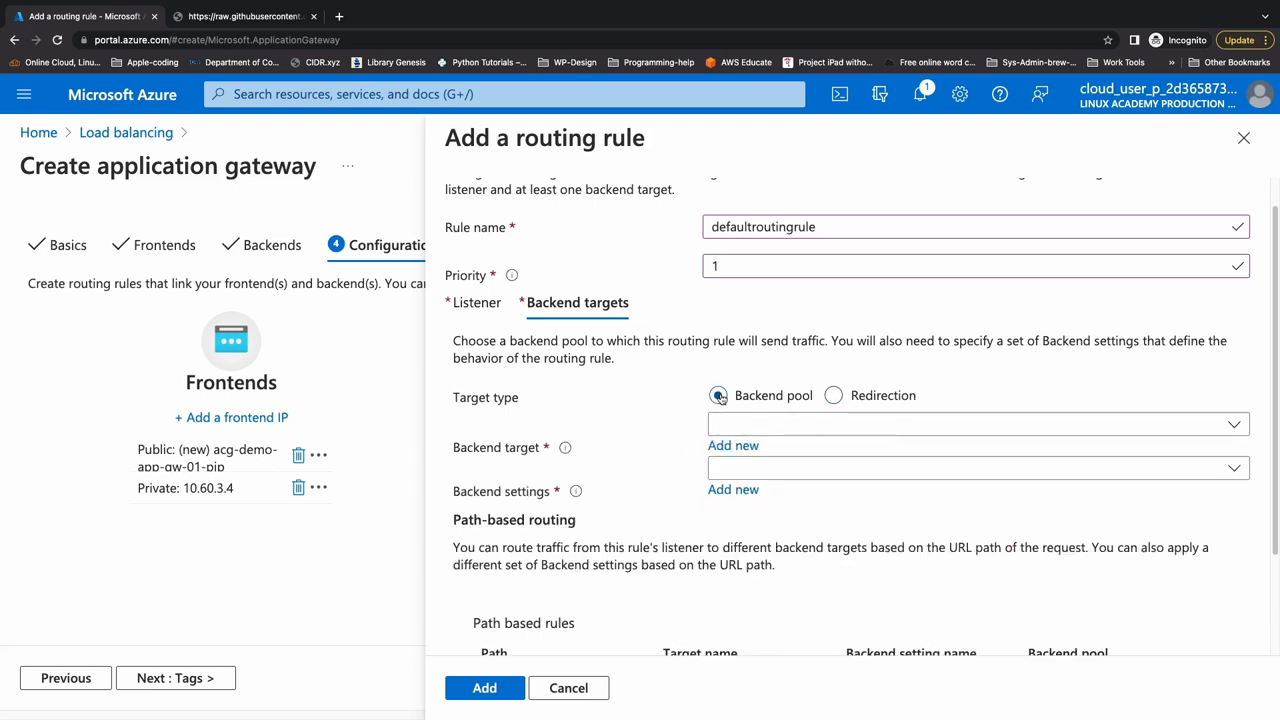
- Choose appbepool as the routing rule's backend target
{"action": "left_click", "coordinate": [760, 424]}
{"action": "left_click", "coordinate": [762, 451]}
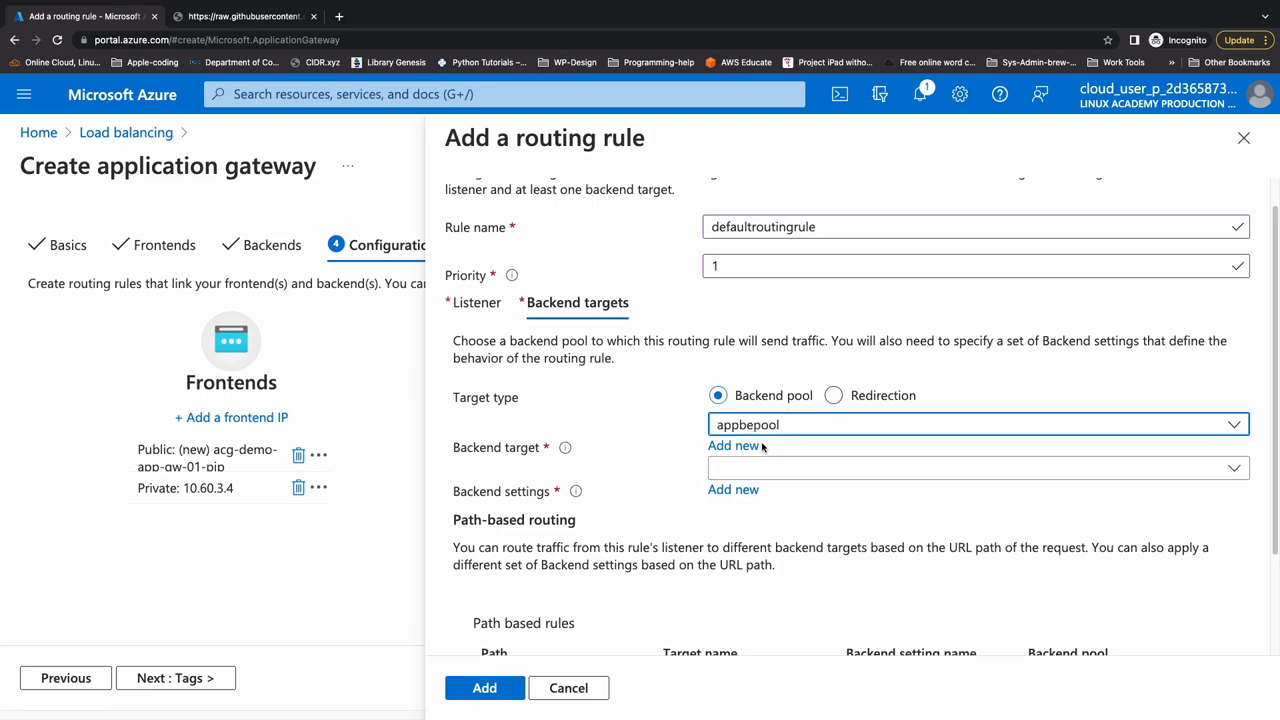
{"action": "scroll", "coordinate": [762, 448], "scroll_direction": "down", "scroll_amount": 1}
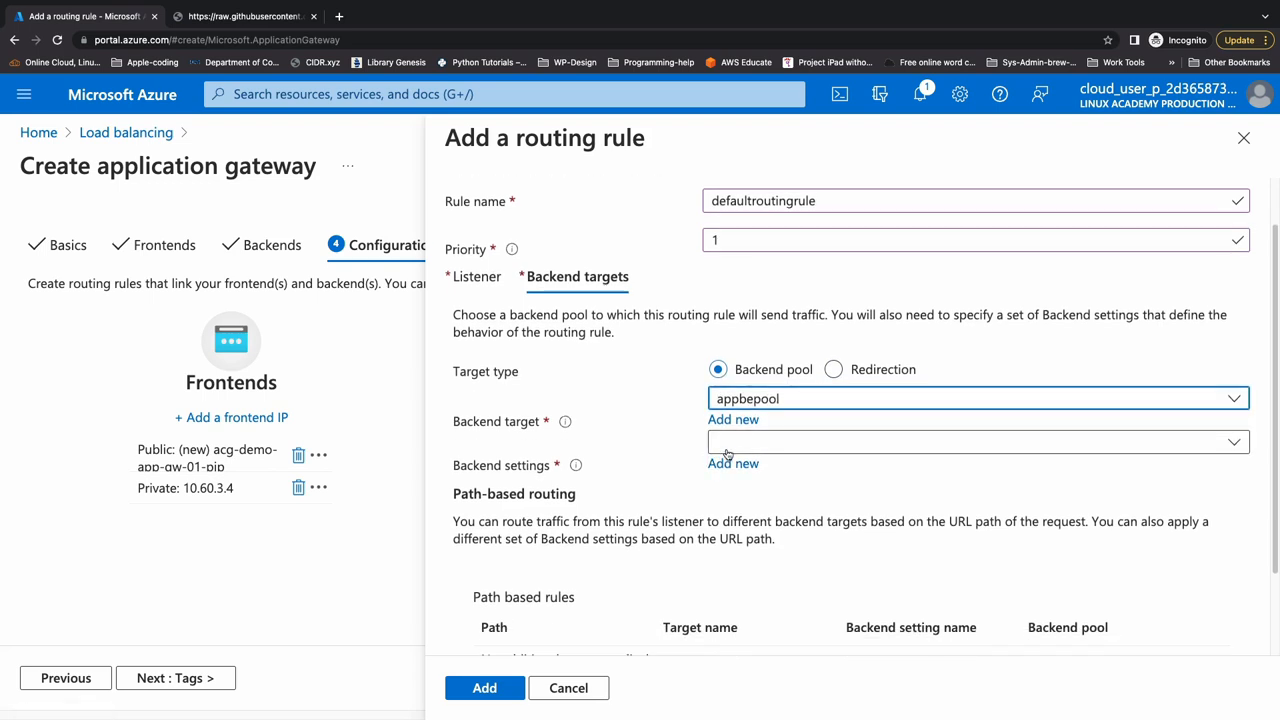
- Start a new backend setting for the routing rule and name it httpsettings
{"action": "left_click", "coordinate": [727, 448]}
{"action": "left_click", "coordinate": [727, 453]}
{"action": "left_click", "coordinate": [720, 466]}
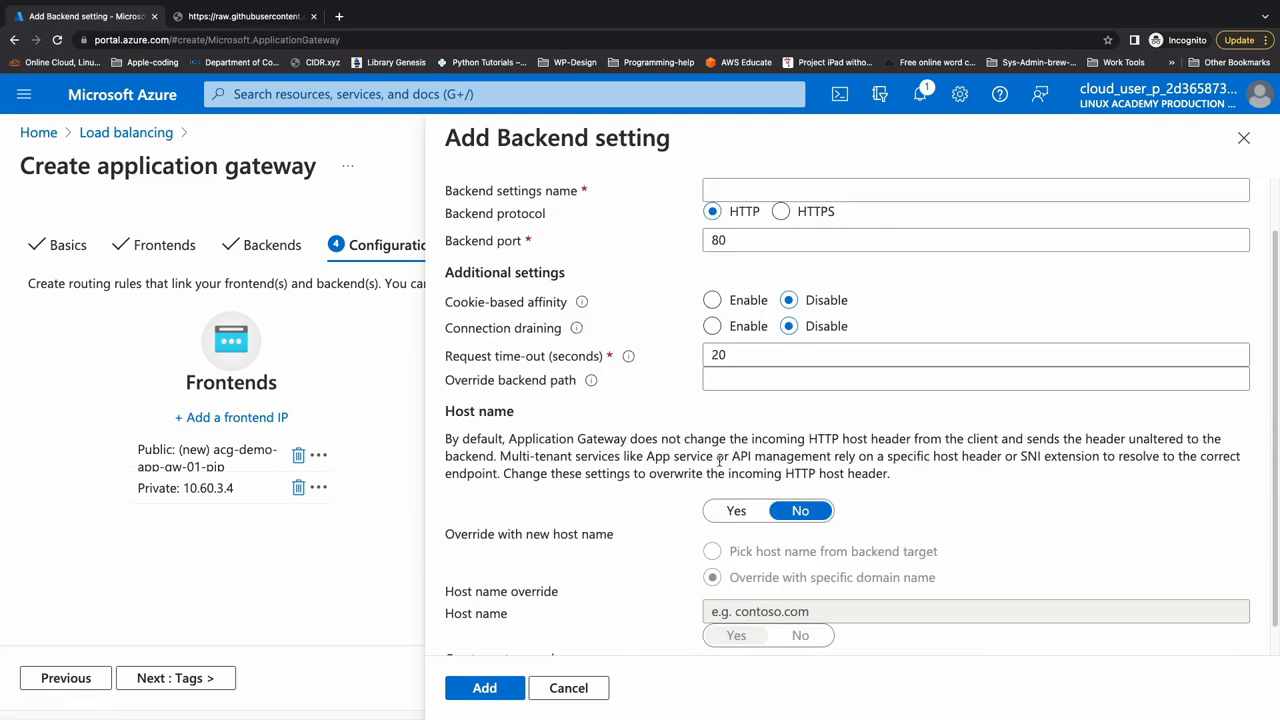
{"action": "left_click", "coordinate": [748, 193]}
{"action": "type", "text": "httpsettings"}
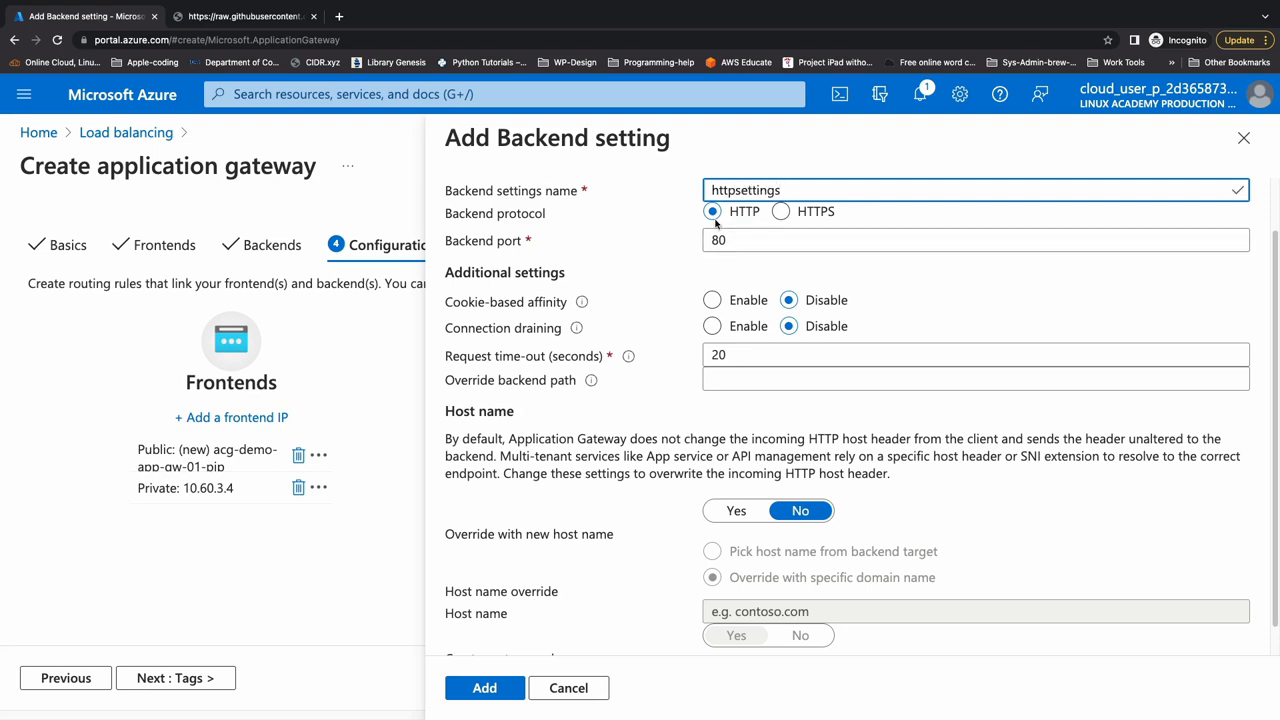
- Set the backend protocol to HTTPS on port 443 and use a well known CA certificate
{"action": "left_click", "coordinate": [782, 212]}
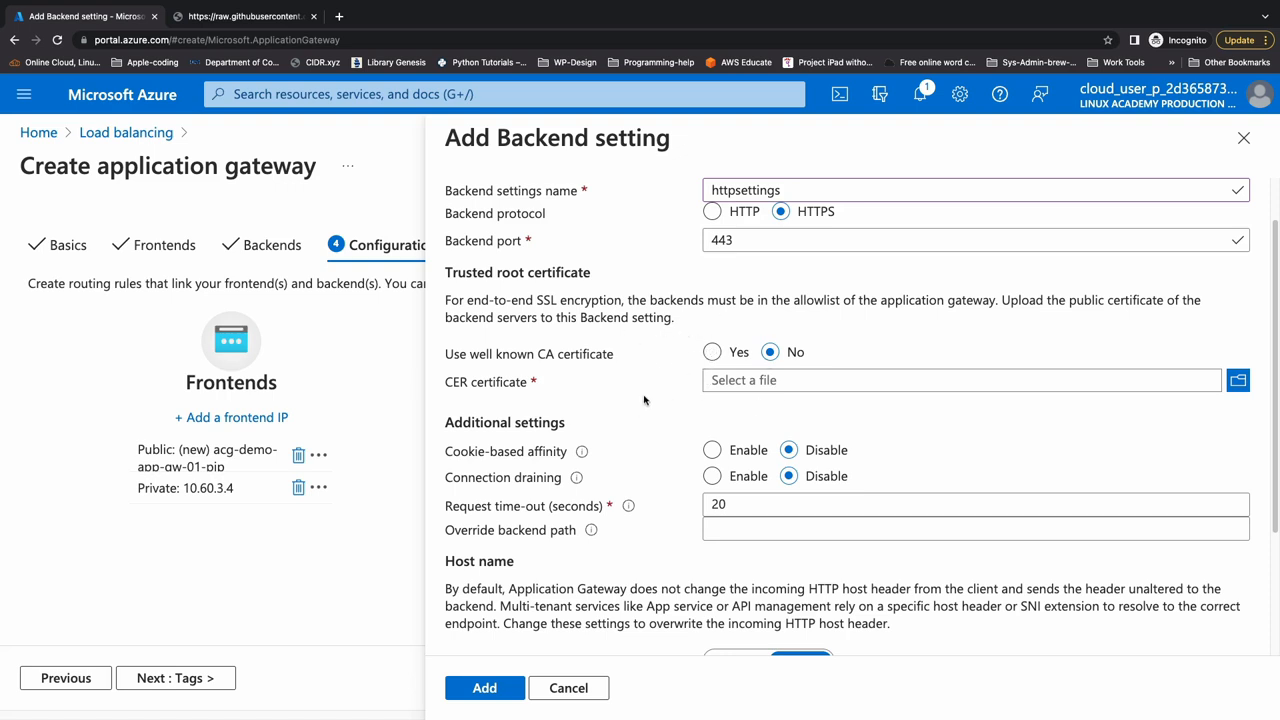
{"action": "left_click", "coordinate": [729, 477]}
{"action": "left_click", "coordinate": [712, 352]}
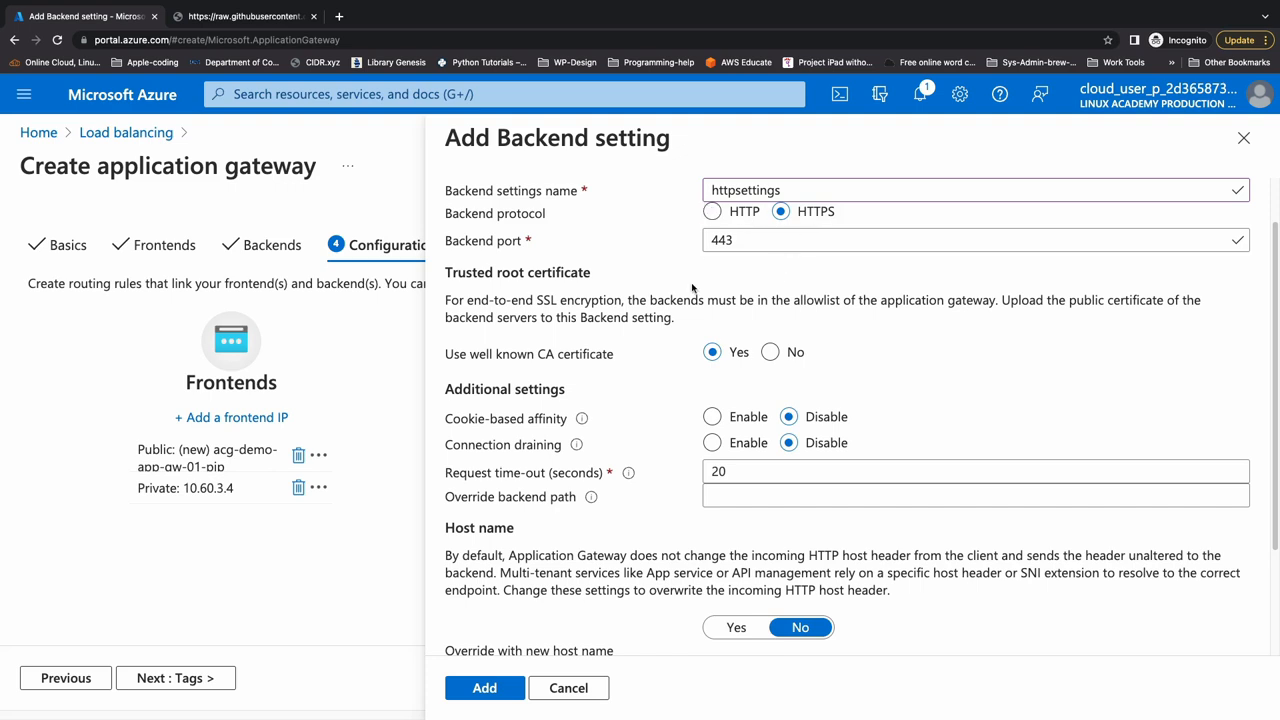
- Read the explanation of connection draining, try enabling it to see its drain timeout option, and disable it again
{"action": "scroll", "coordinate": [682, 367], "scroll_direction": "down", "scroll_amount": 2}
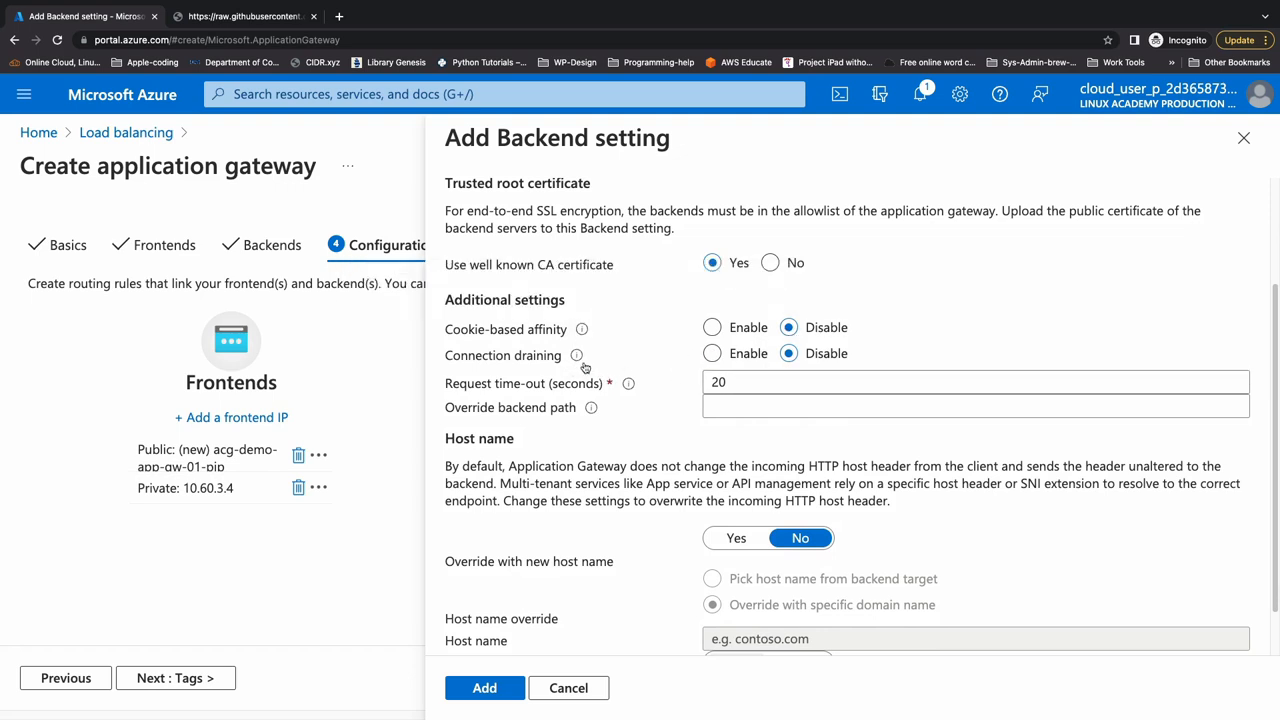
{"action": "mouse_move", "coordinate": [583, 362]}
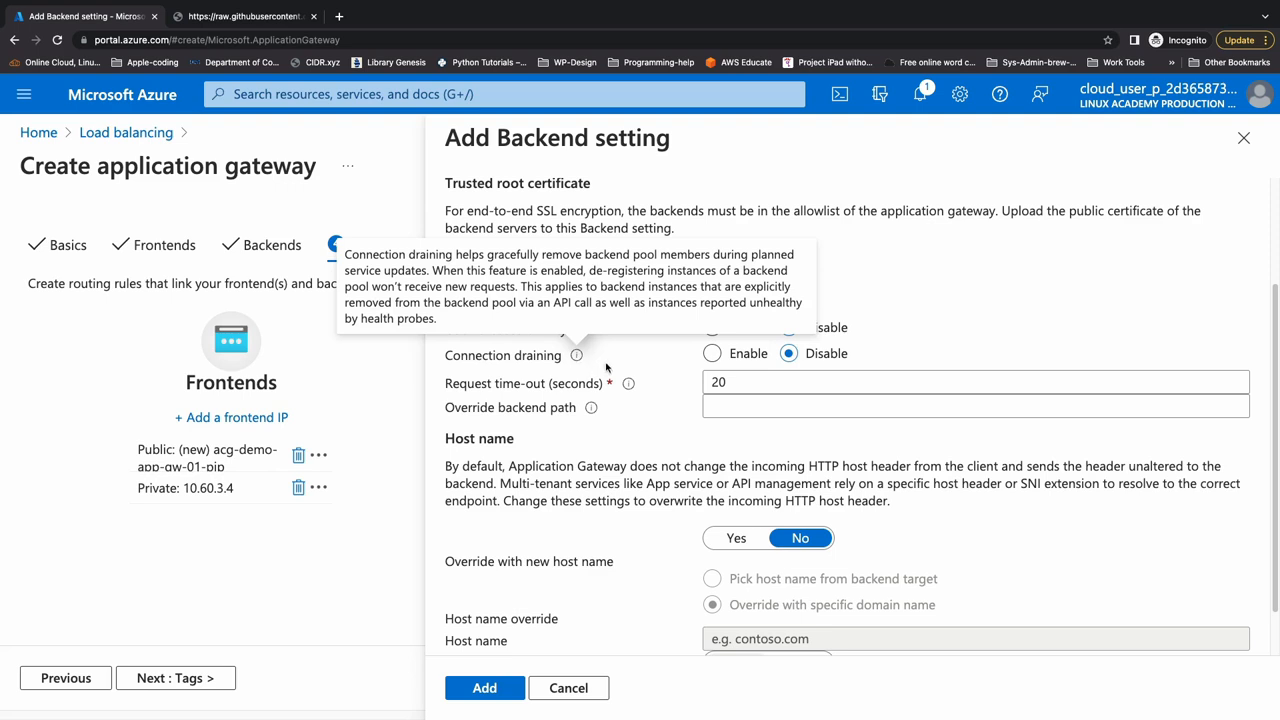
{"action": "left_click", "coordinate": [711, 358]}
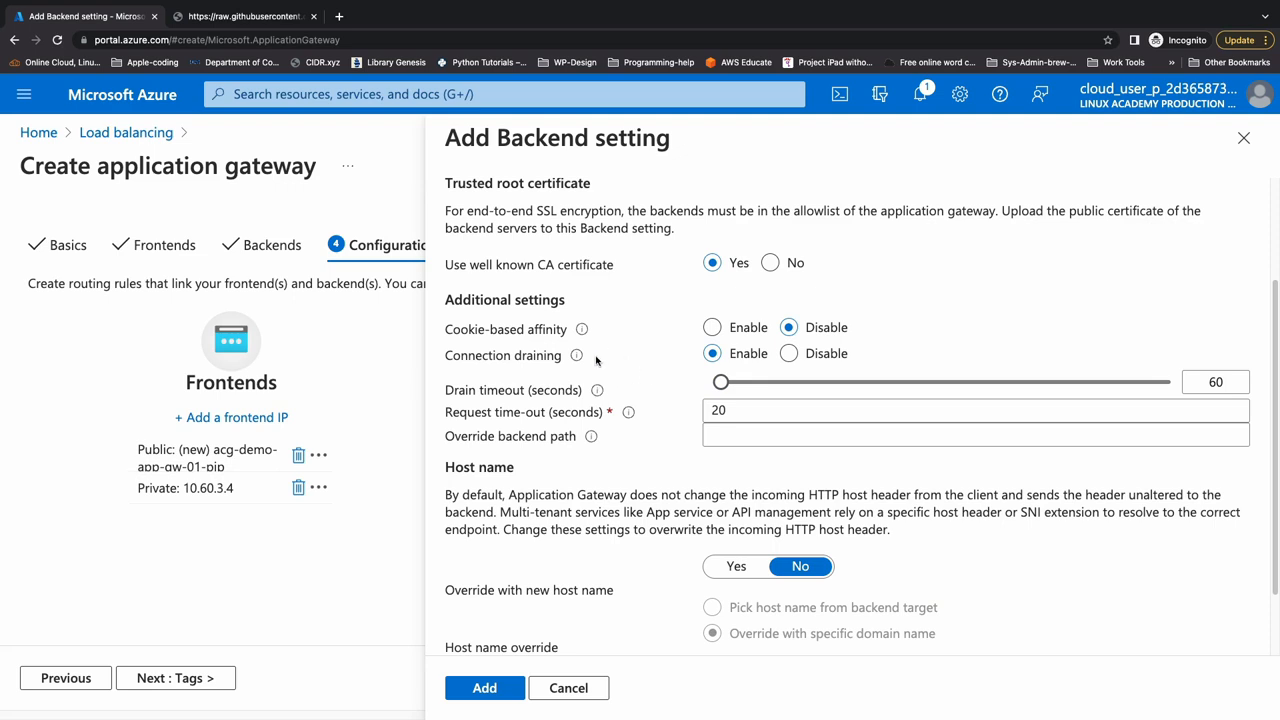
{"action": "mouse_move", "coordinate": [585, 359]}
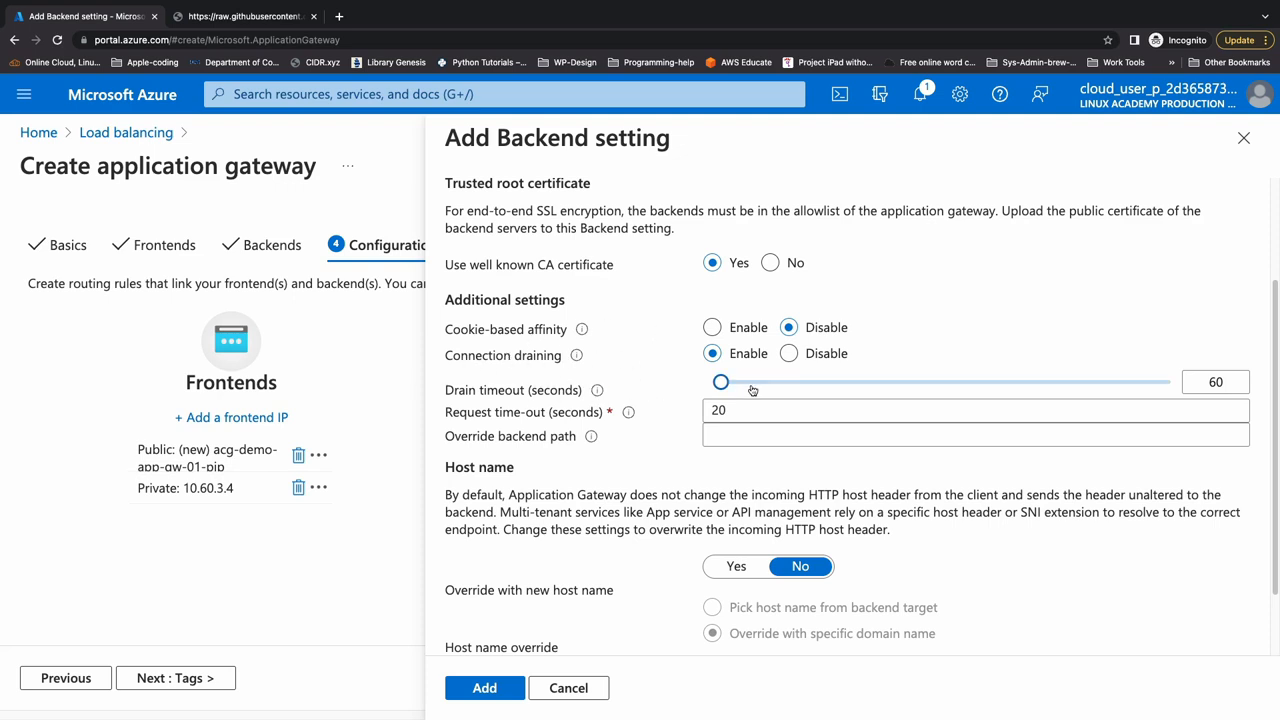
{"action": "left_click", "coordinate": [789, 353]}
- Override with a new host name picked from the backend target and add the backend setting to the routing rule
{"action": "scroll", "coordinate": [735, 384], "scroll_direction": "down", "scroll_amount": 2}
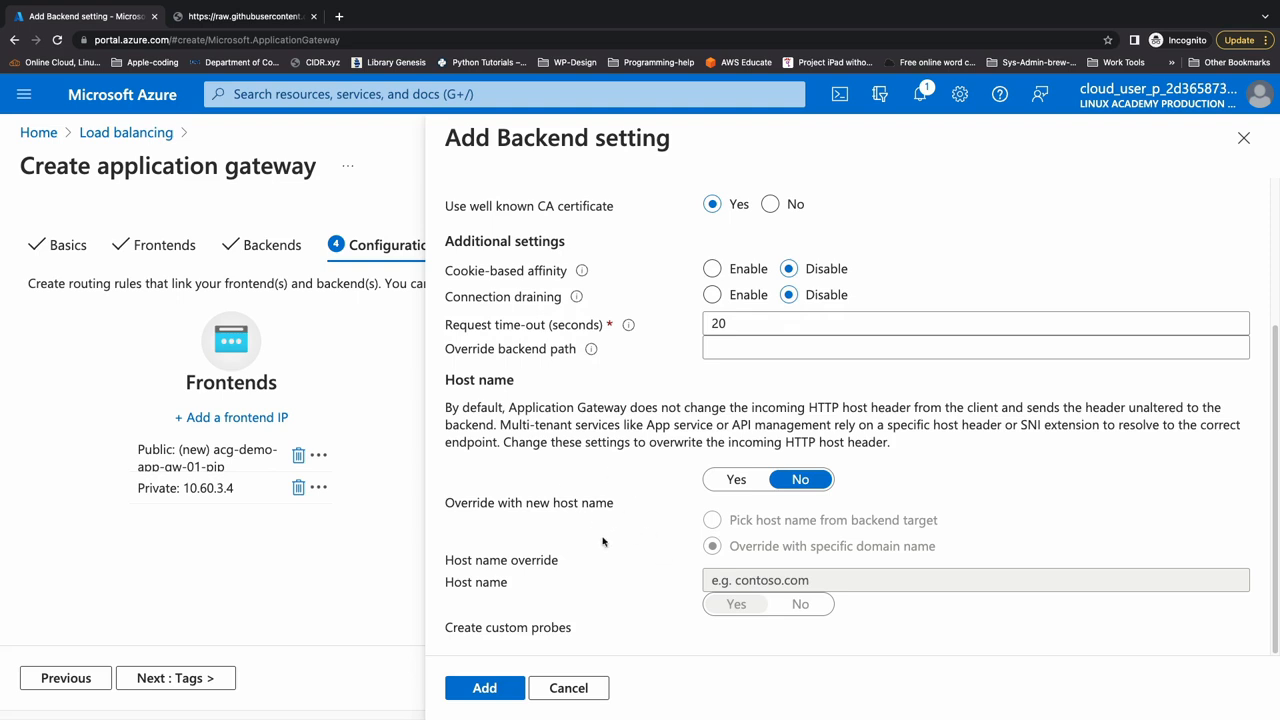
{"action": "left_click", "coordinate": [731, 486]}
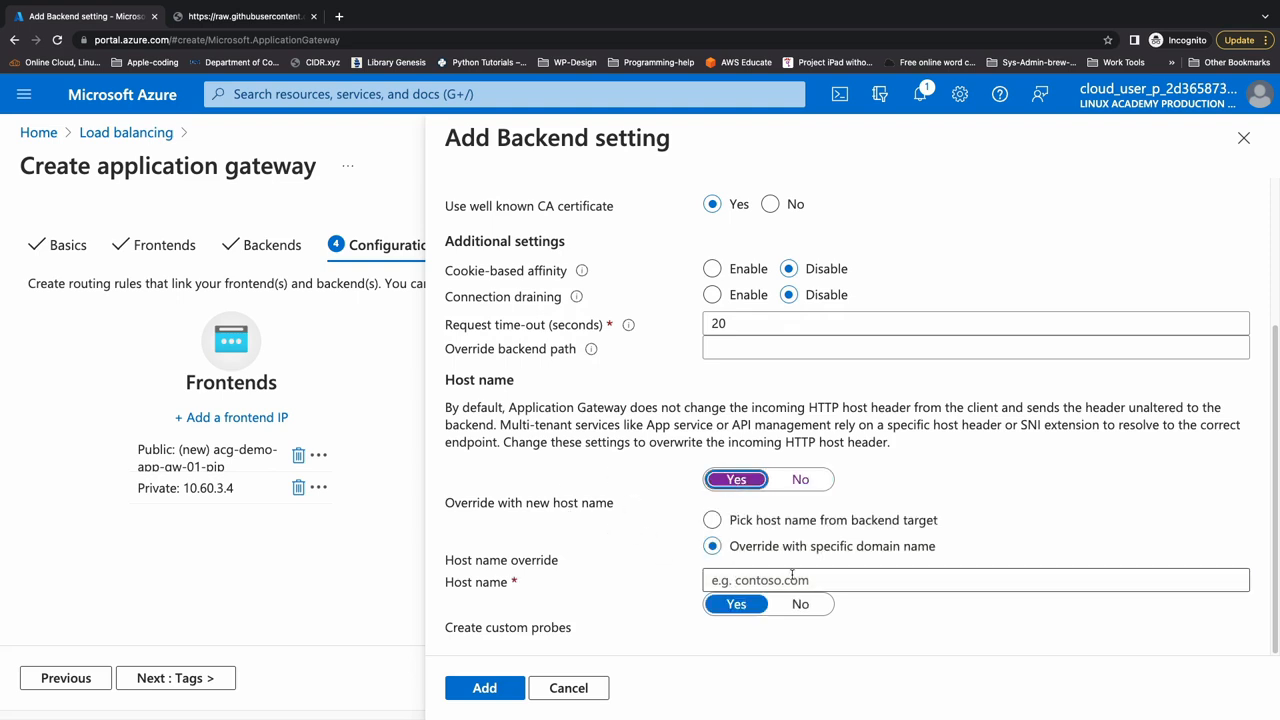
{"action": "left_click", "coordinate": [801, 481]}
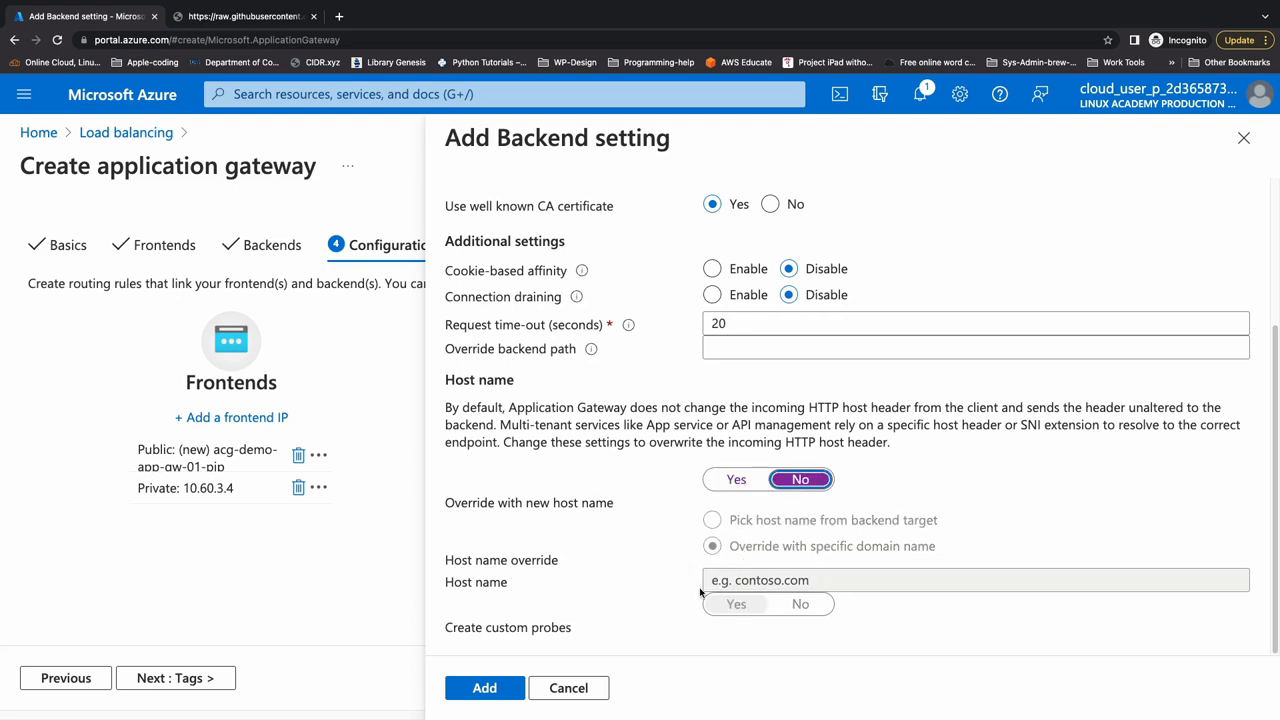
{"action": "left_click", "coordinate": [736, 480]}
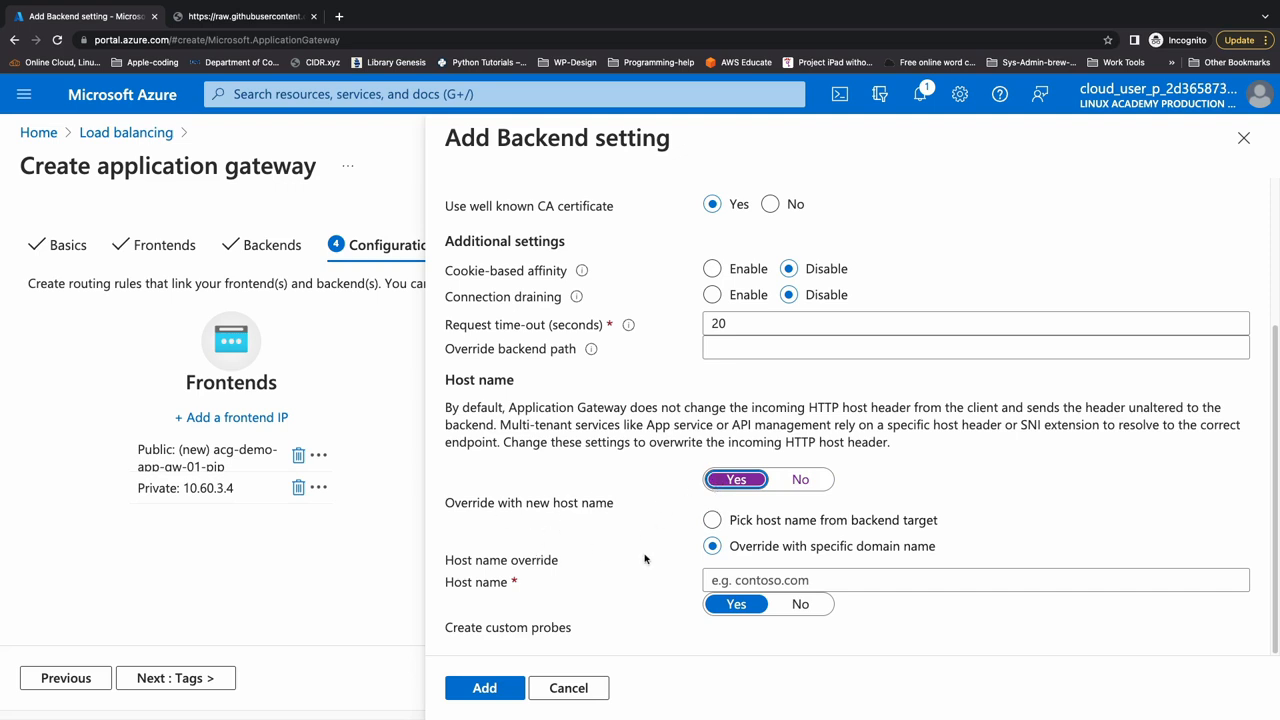
{"action": "left_click", "coordinate": [716, 521]}
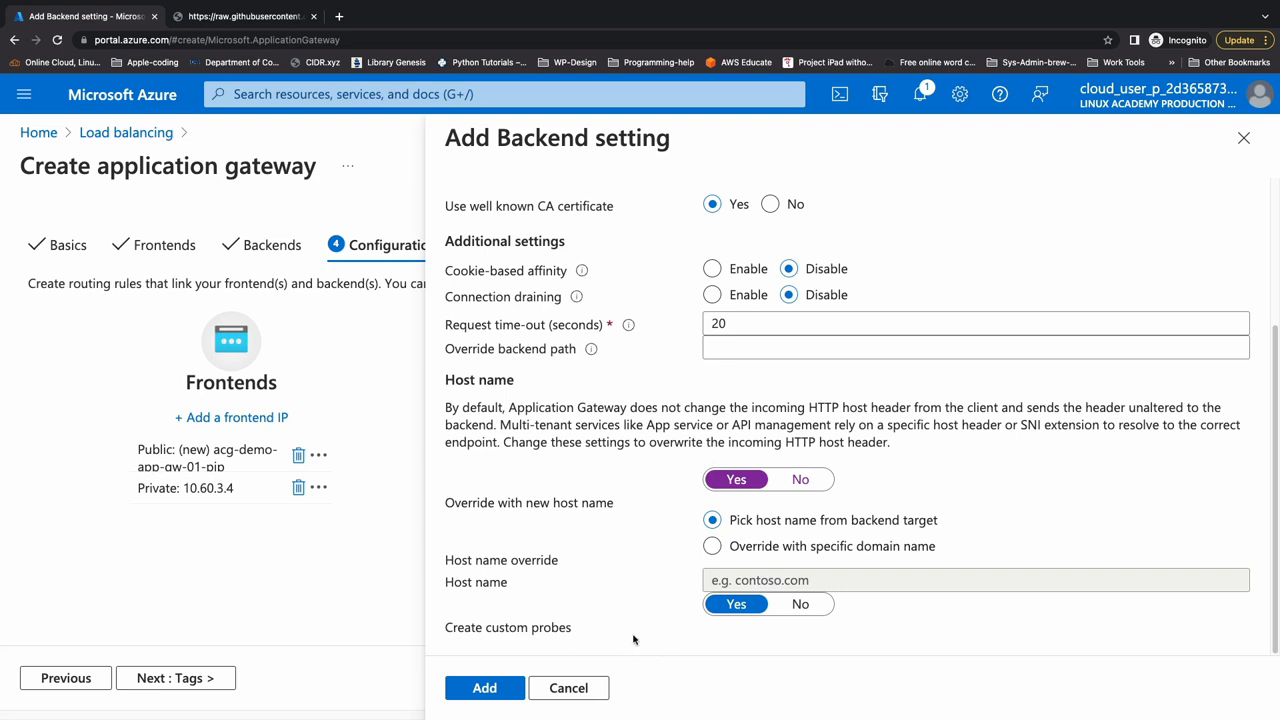
{"action": "left_click", "coordinate": [485, 690]}
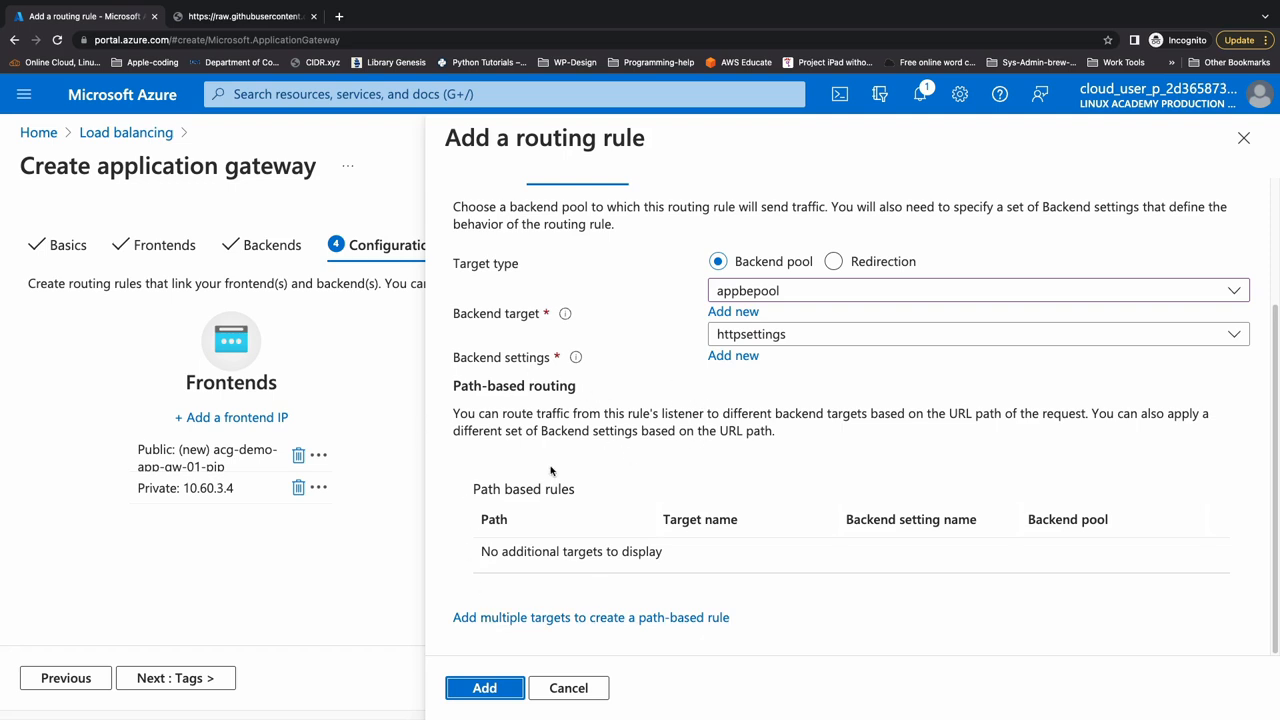
- Look at the form for adding a path-based target, cancel it, and add the routing rule to the gateway configuration
{"action": "left_click", "coordinate": [624, 618]}
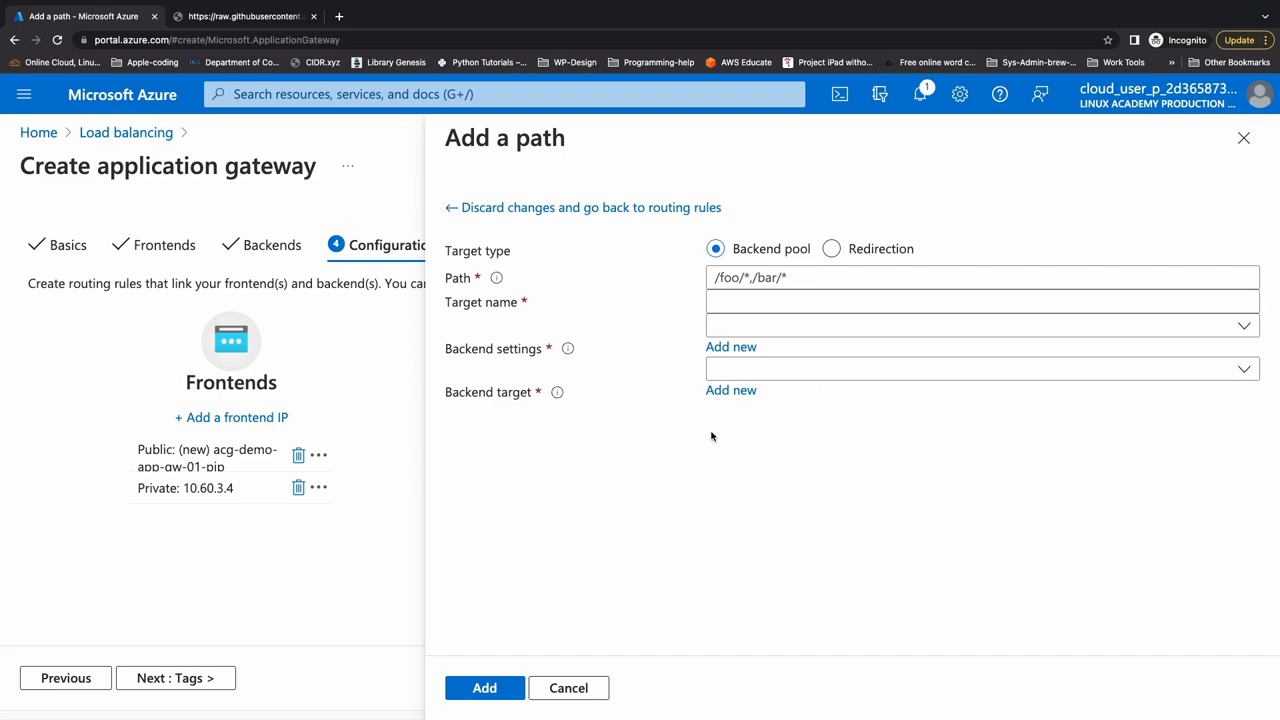
{"action": "left_click", "coordinate": [562, 683]}
{"action": "left_click", "coordinate": [520, 686]}
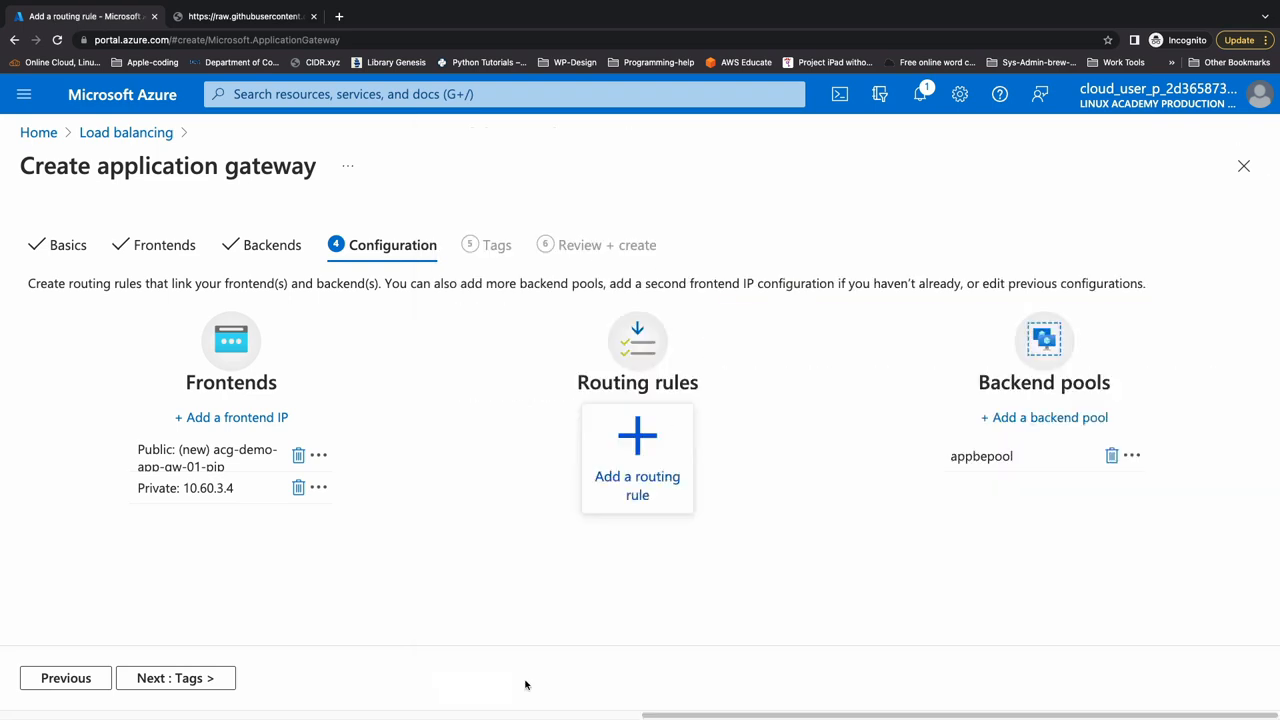
- Proceed through Tags without adding any to the Review + create stage of the application gateway
{"action": "left_click", "coordinate": [175, 677]}
{"action": "left_click", "coordinate": [196, 677]}
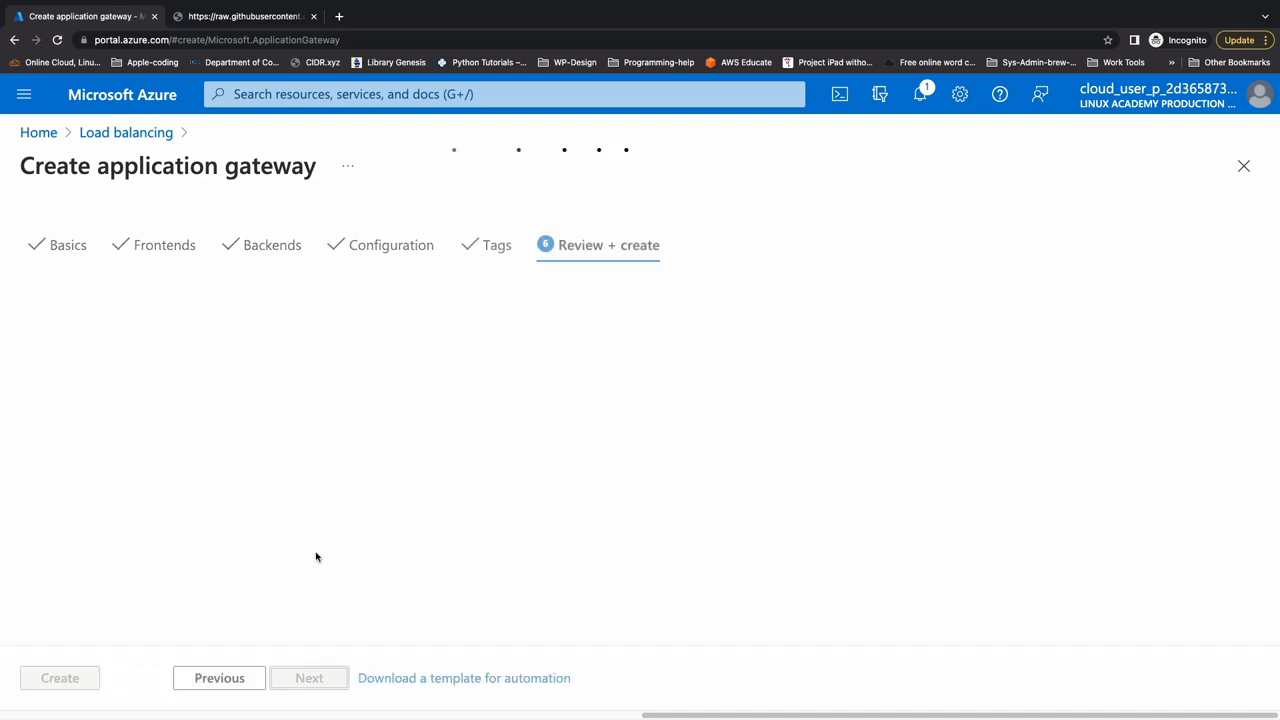